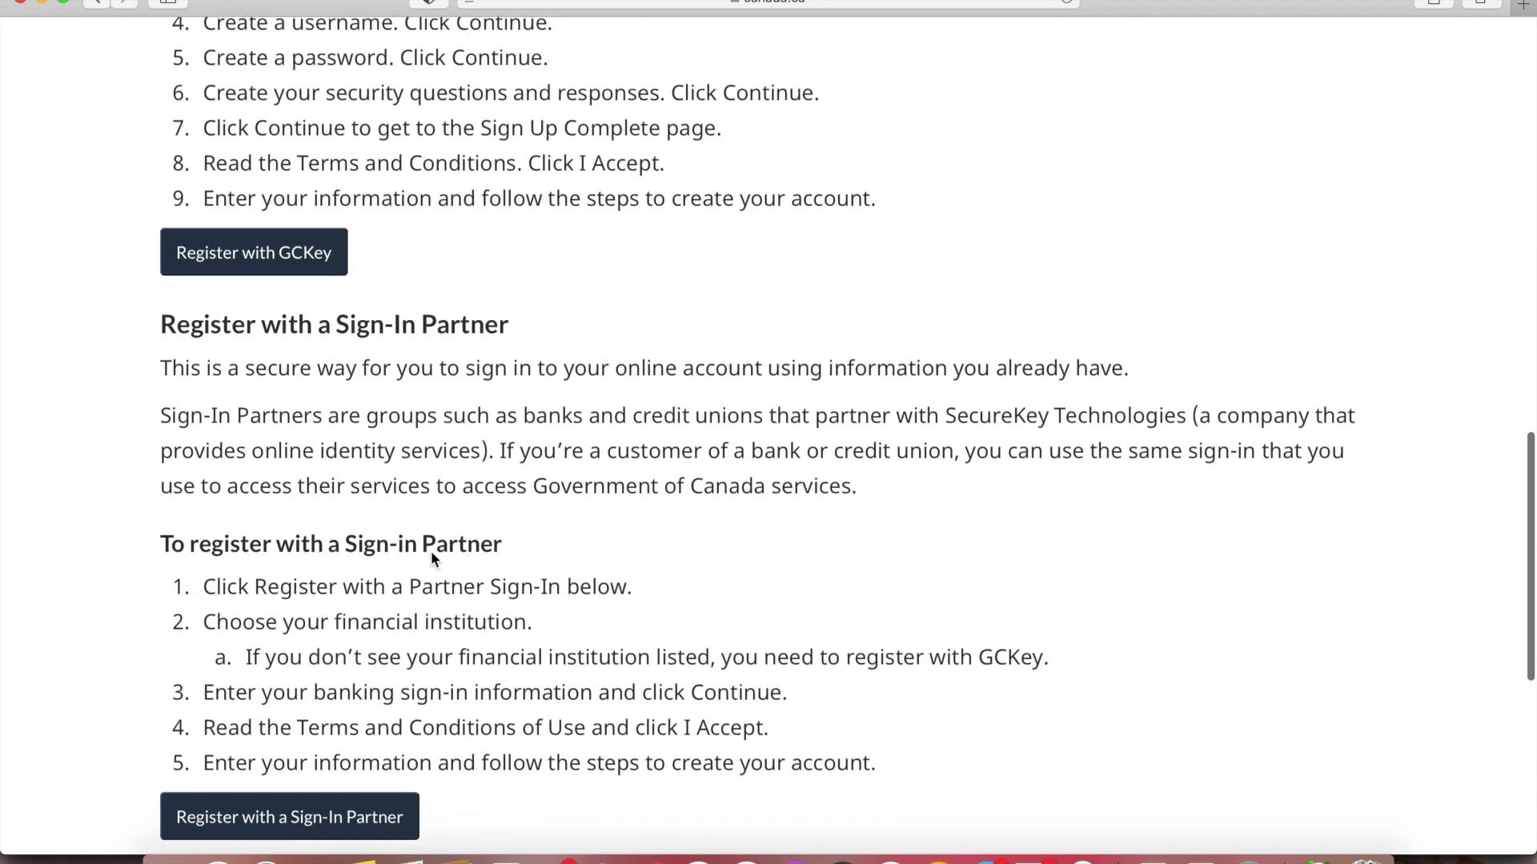
Choose to register for a new account through GCKey from the Canada.ca instructions
{"action": "left_click", "coordinate": [269, 262]}
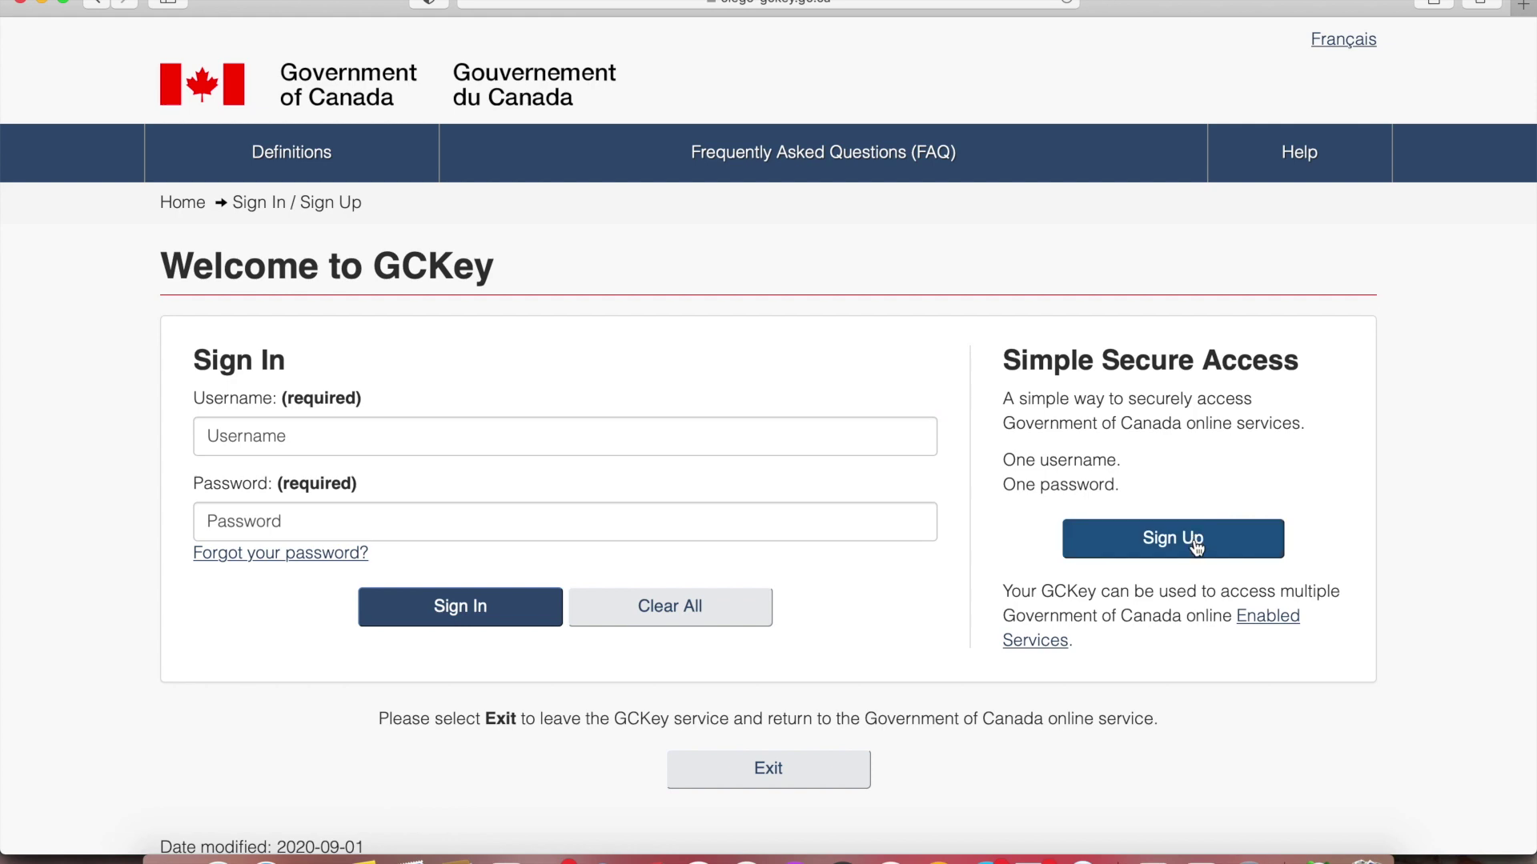
Start a GCKey sign-up, accept the terms and submit a chosen username
{"action": "left_click", "coordinate": [1196, 544]}
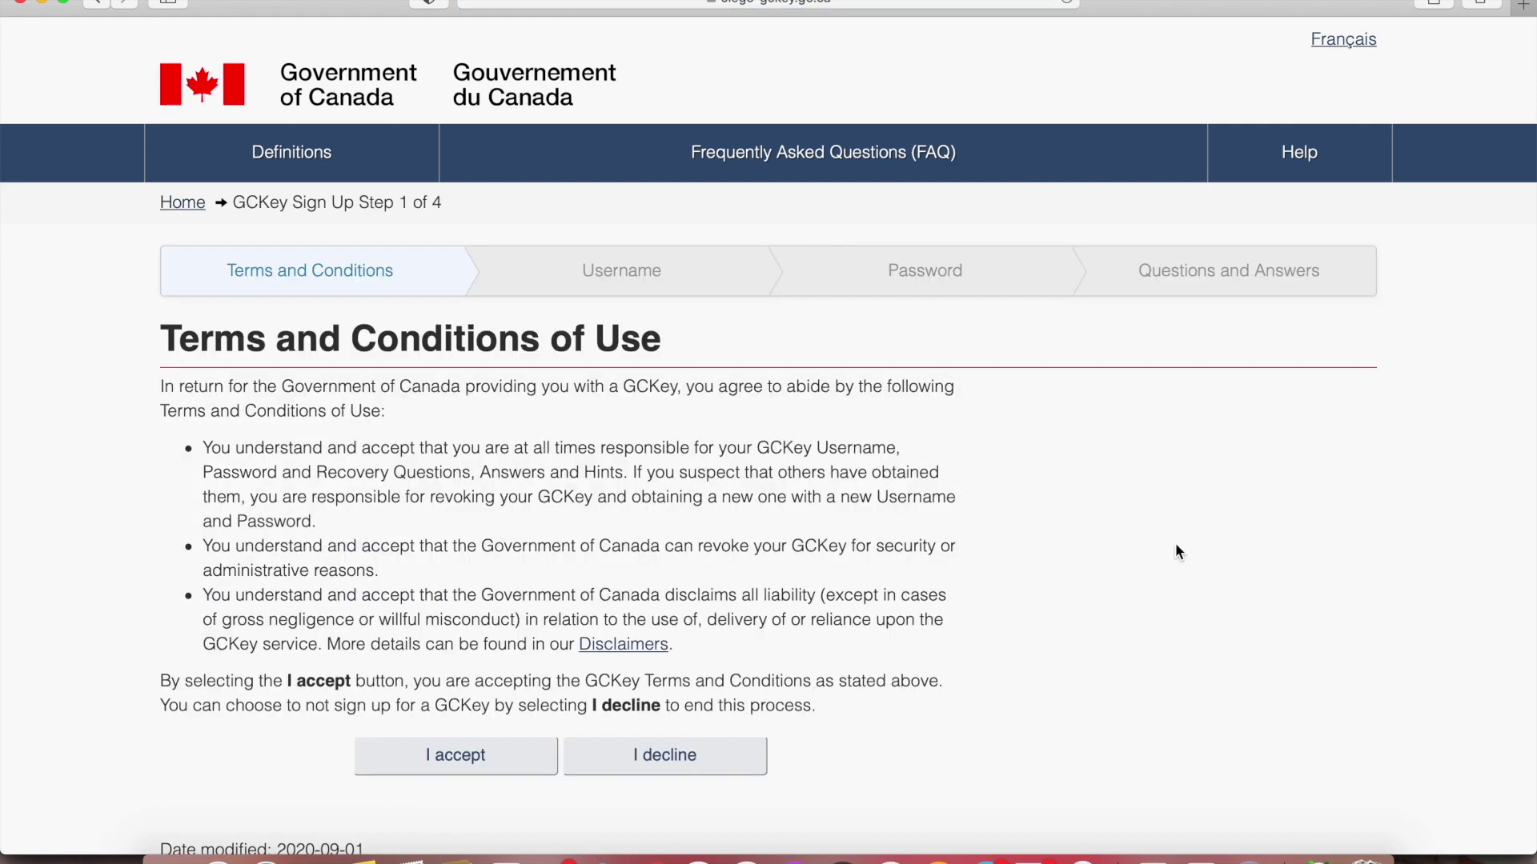
{"action": "scroll", "coordinate": [525, 483], "scroll_direction": "down", "scroll_amount": 5}
{"action": "left_click", "coordinate": [484, 429]}
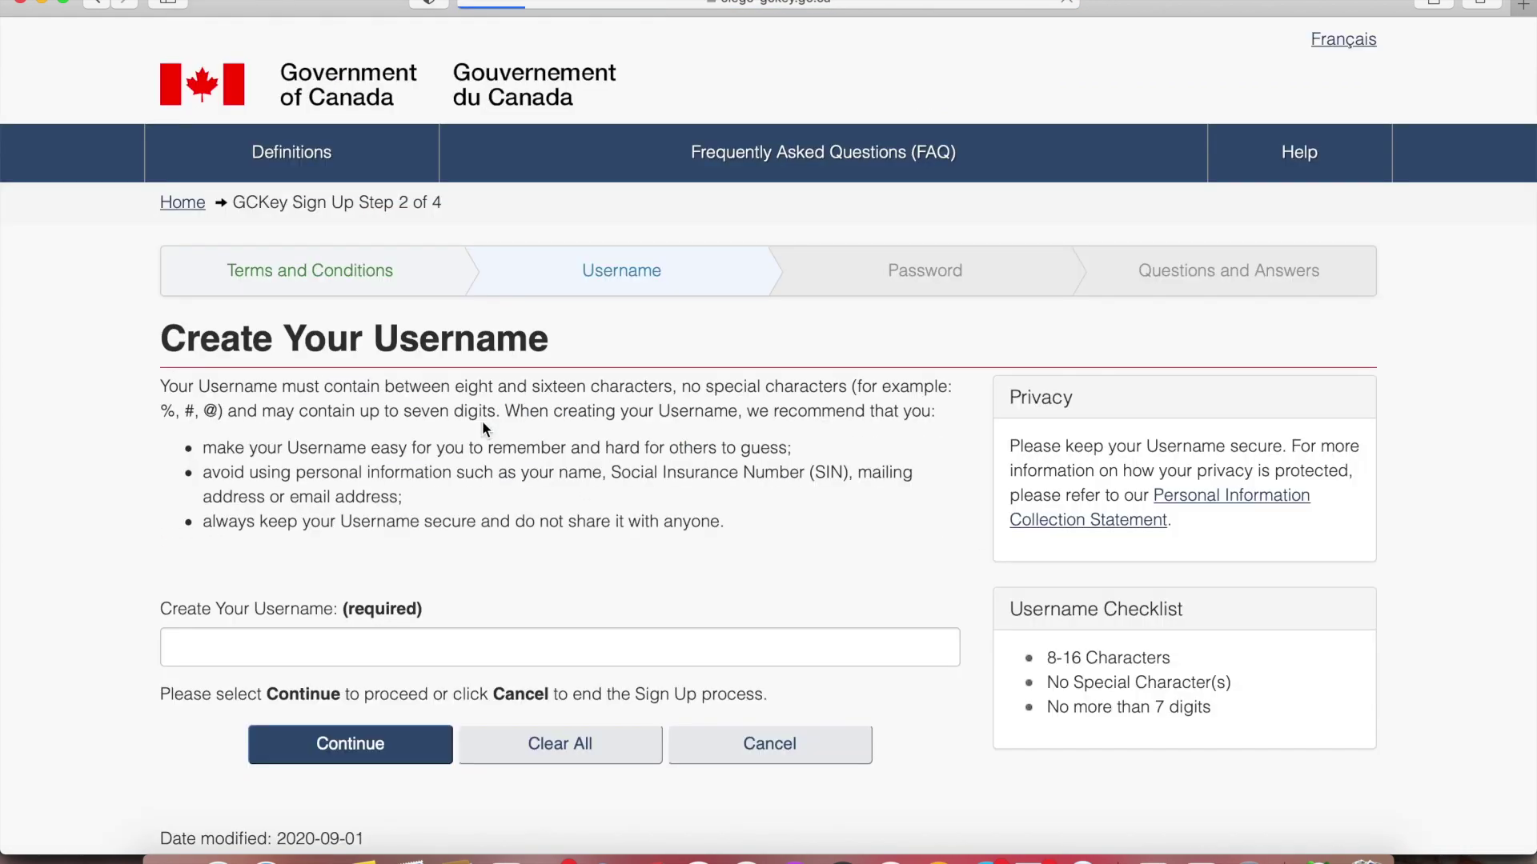
{"action": "left_click", "coordinate": [317, 658]}
{"action": "type", "text": "dummyaccount212"}
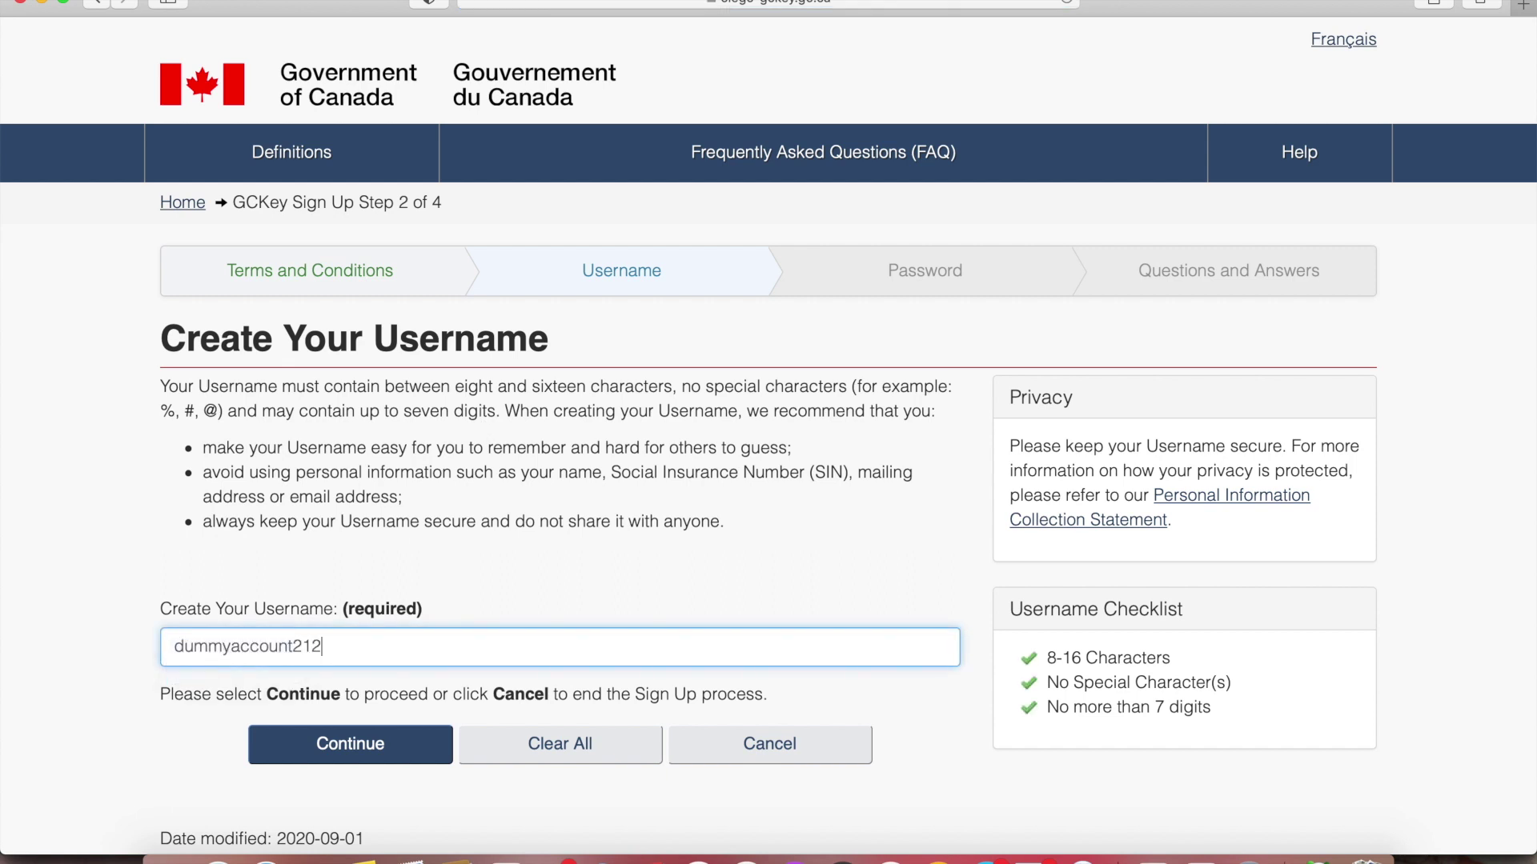
{"action": "left_click", "coordinate": [333, 758]}
Enter and confirm a first GCKey password
{"action": "left_click", "coordinate": [275, 351]}
{"action": "type", "text": "••••••••"}
{"action": "key", "text": "Tab"}
{"action": "type", "text": "•"}
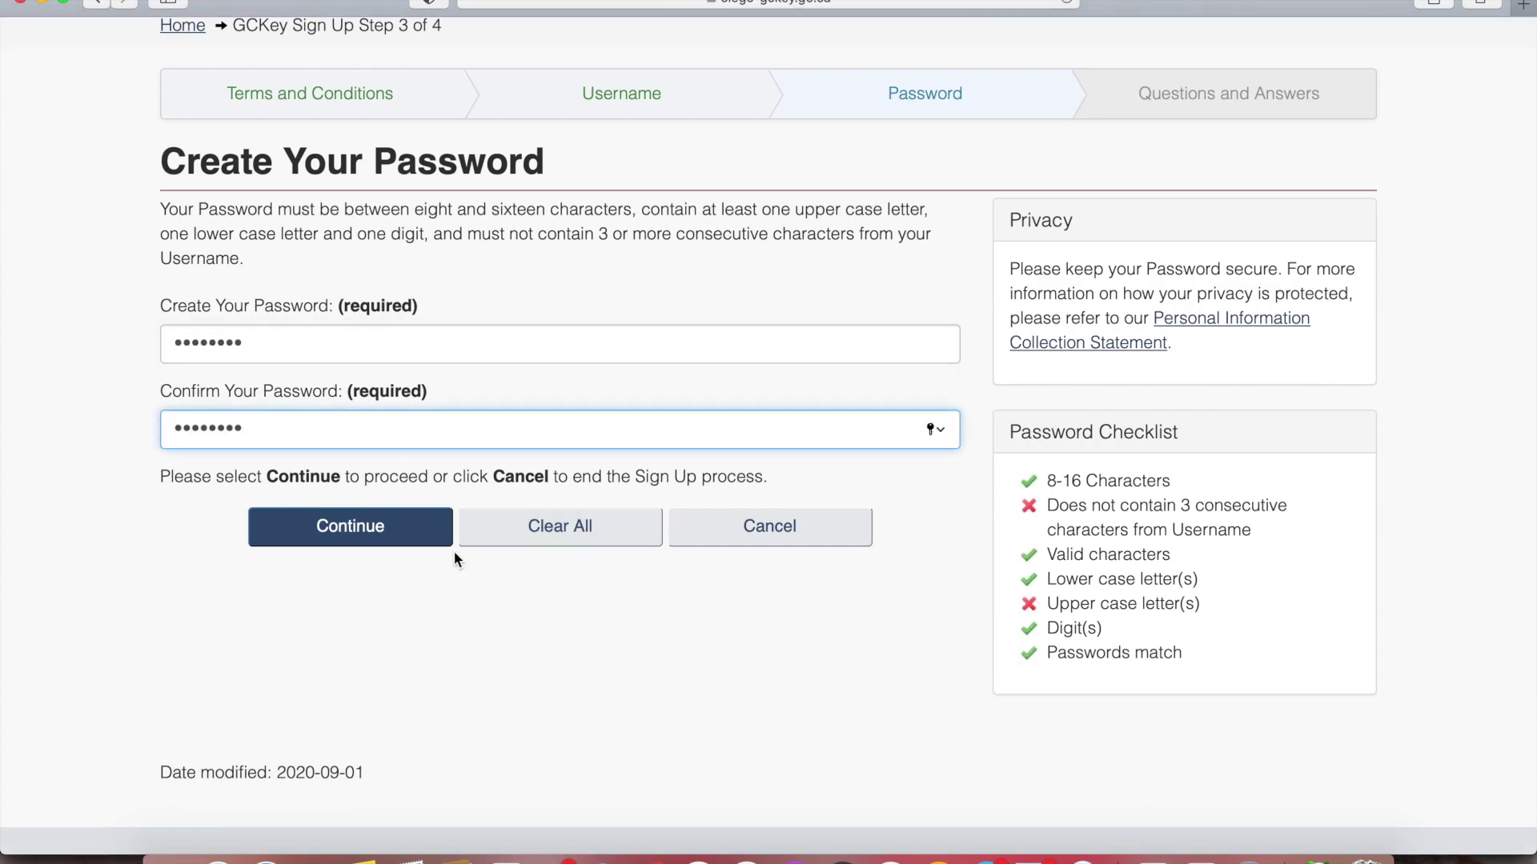
{"action": "left_click", "coordinate": [372, 534]}
Replace the rejected password with a stronger one, confirm it, and dismiss the save-password prompt
{"action": "scroll", "coordinate": [120, 604], "scroll_direction": "down", "scroll_amount": 3}
{"action": "left_click_drag", "start_coordinate": [1068, 435], "coordinate": [1169, 617]}
{"action": "left_click", "coordinate": [1224, 633]}
{"action": "left_click", "coordinate": [441, 390]}
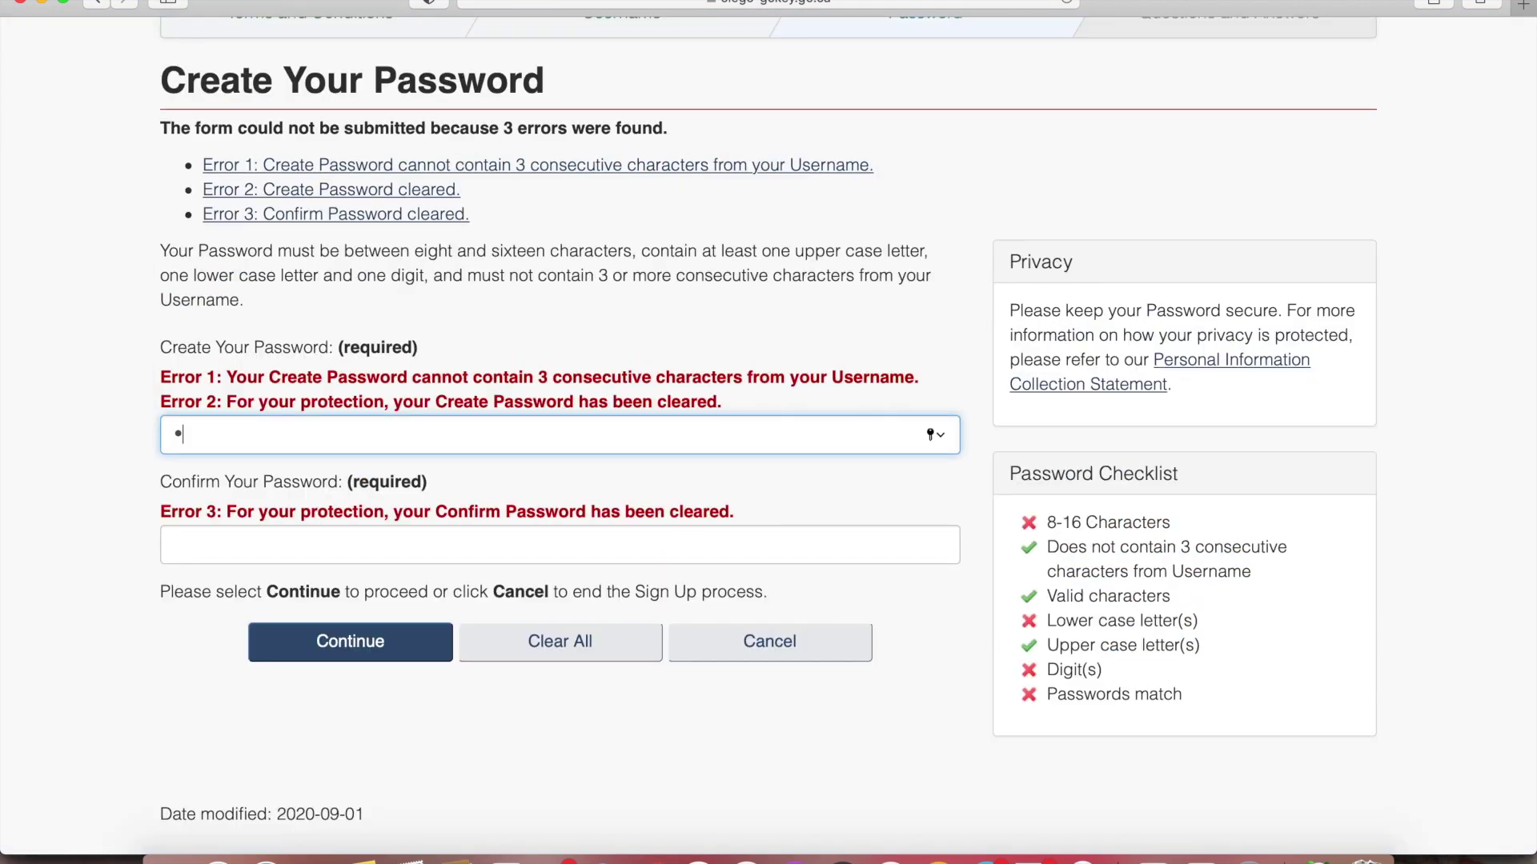
{"action": "type", "text": "•••••••••"}
{"action": "left_click", "coordinate": [334, 545]}
{"action": "left_click", "coordinate": [319, 647]}
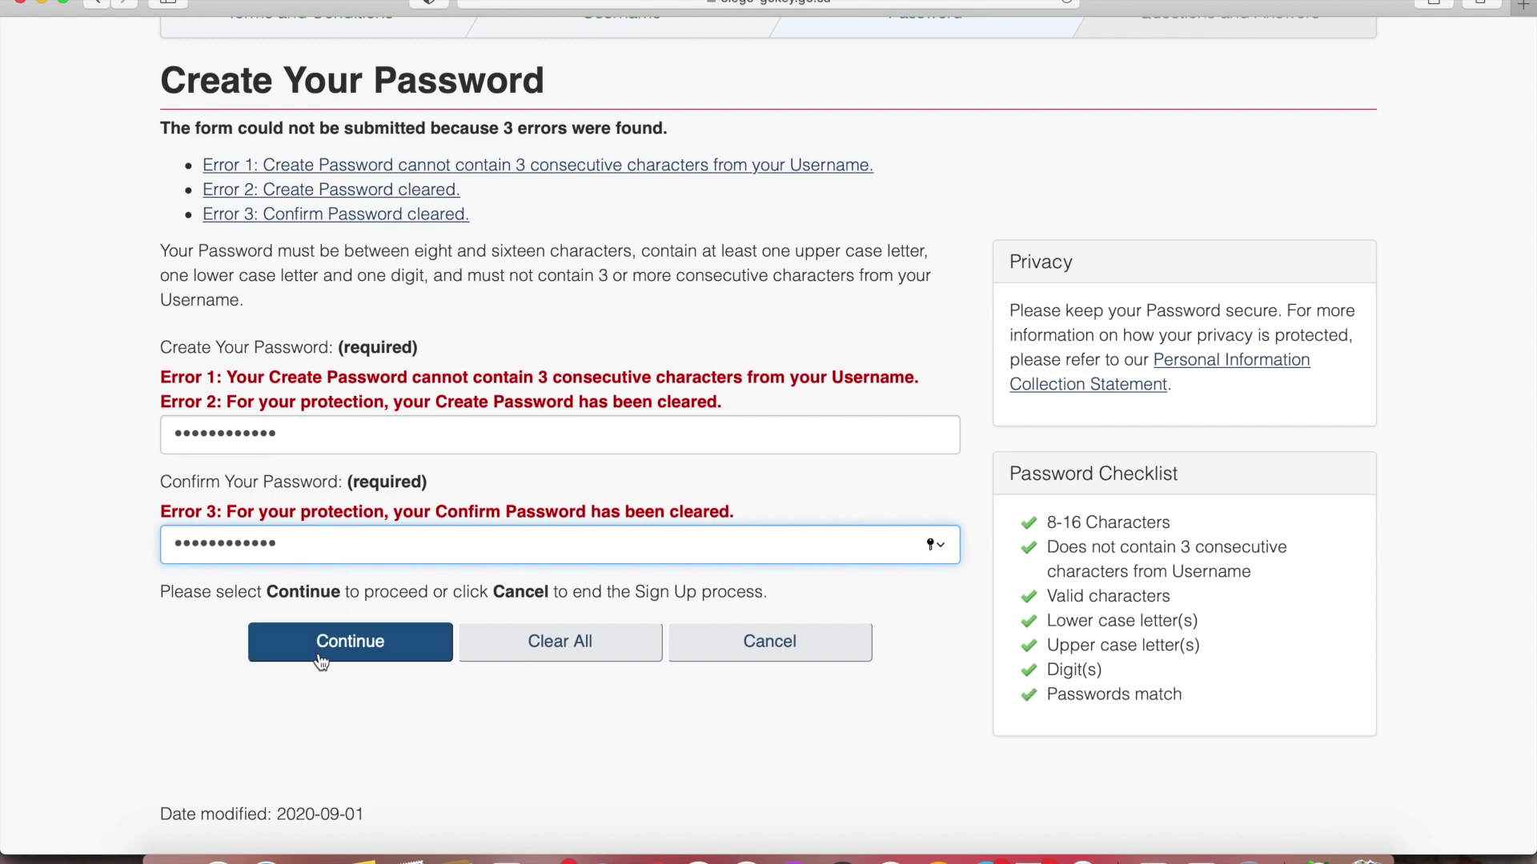
{"action": "left_click", "coordinate": [763, 147]}
Set the first pet's name recovery question with its answer, plus a memorable person and hint
{"action": "scroll", "coordinate": [309, 491], "scroll_direction": "down", "scroll_amount": 5}
{"action": "left_click", "coordinate": [309, 211]}
{"action": "left_click", "coordinate": [264, 234]}
{"action": "left_click", "coordinate": [264, 295]}
{"action": "type", "text": "tommy"}
{"action": "key", "text": "Tab"}
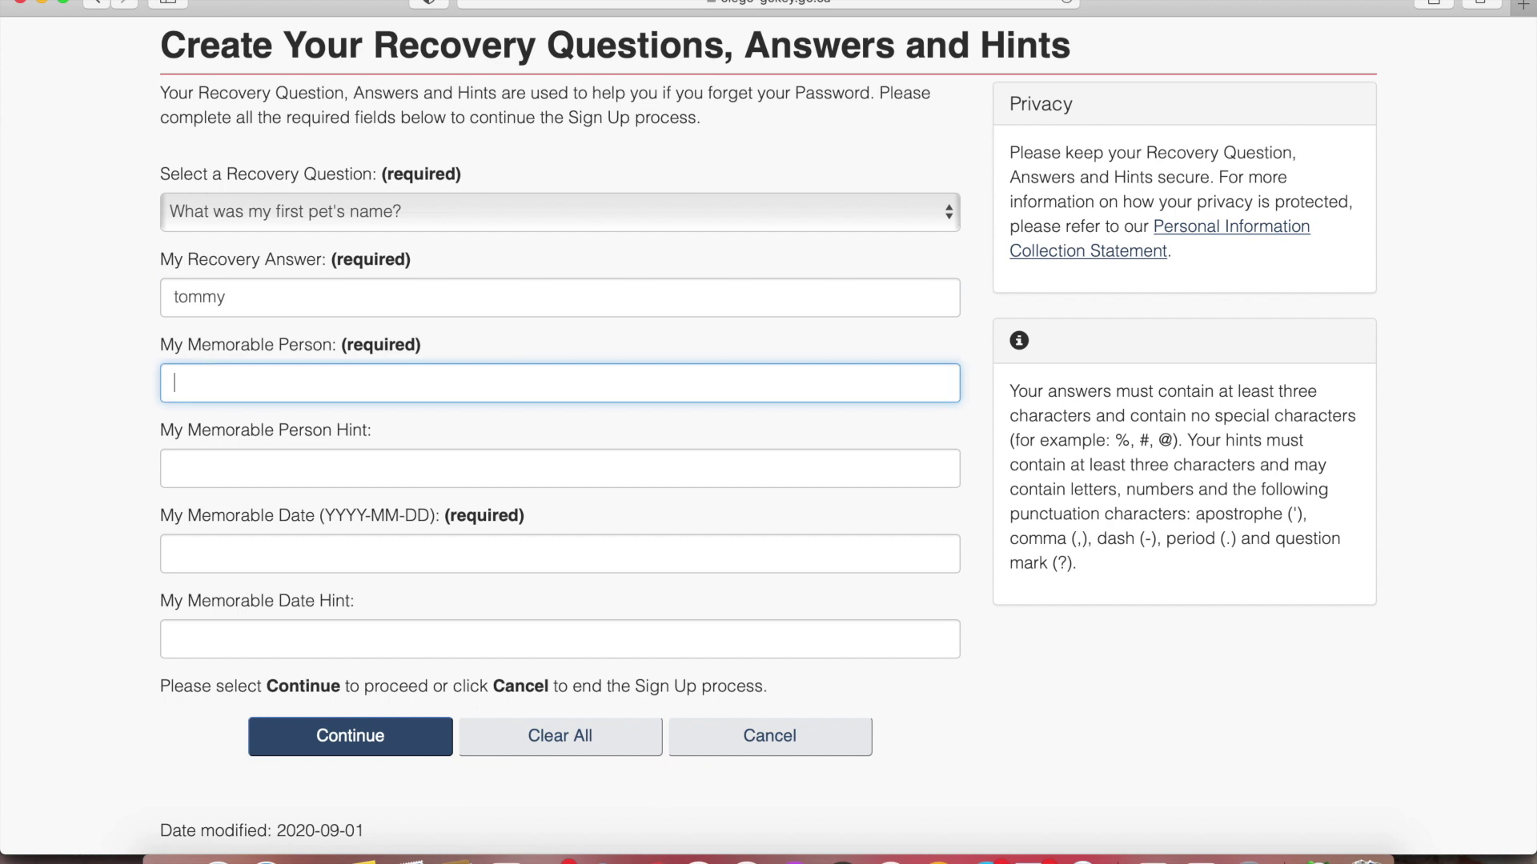
{"action": "type", "text": "friend"}
{"action": "left_click", "coordinate": [265, 475]}
{"action": "type", "text": "dog"}
{"action": "left_click", "coordinate": [129, 586]}
Add a memorable date with its hint, submit recovery details, and continue to the service
{"action": "left_click", "coordinate": [219, 571]}
{"action": "type", "text": "2020-01-01"}
{"action": "left_click", "coordinate": [250, 633]}
{"action": "type", "text": "new year"}
{"action": "left_click", "coordinate": [312, 740]}
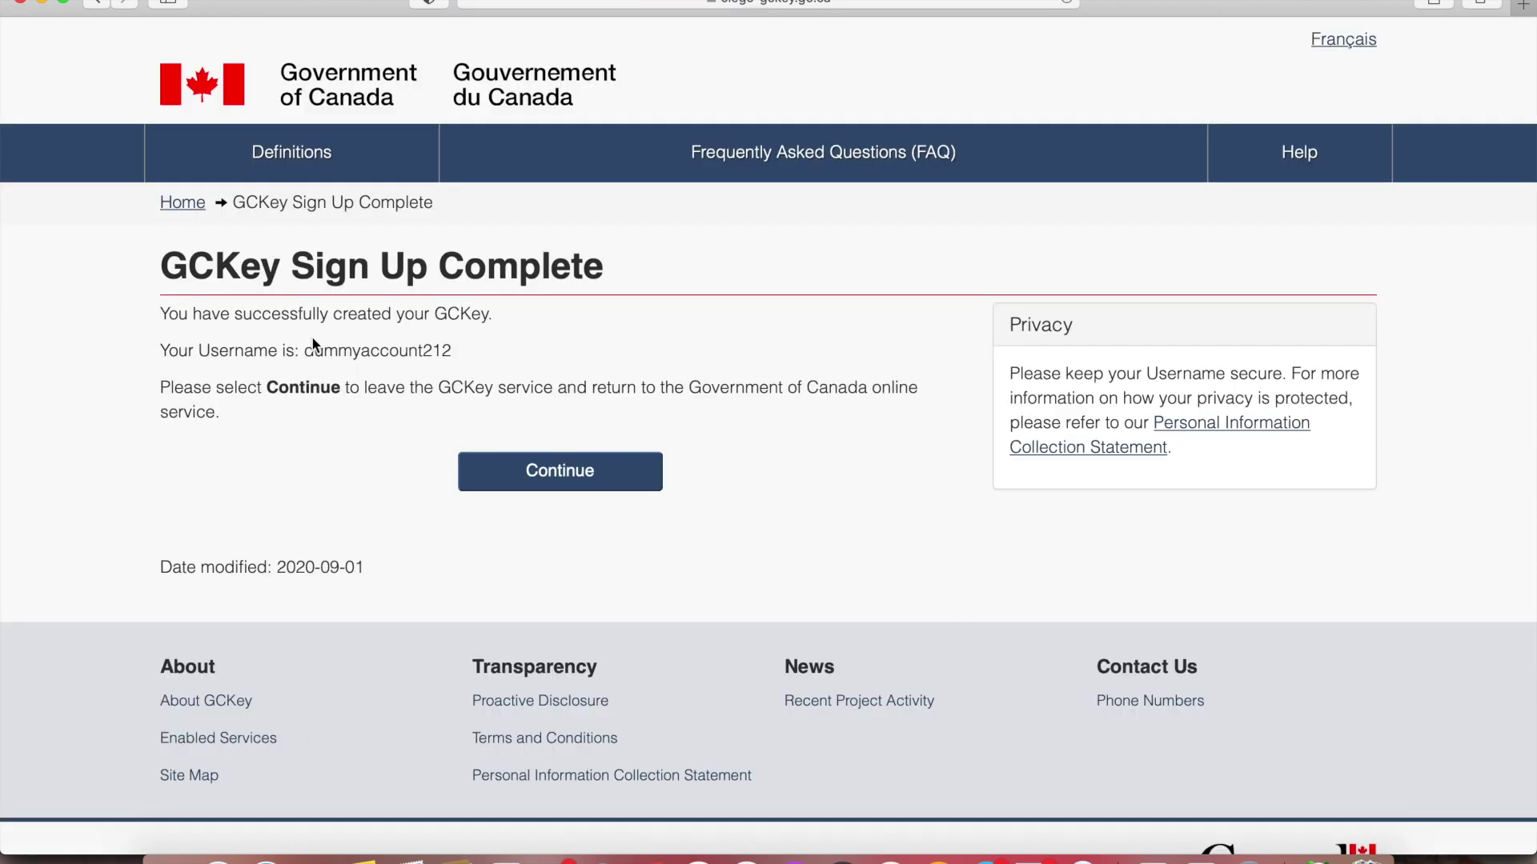
{"action": "left_click", "coordinate": [565, 474]}
Accept the IRCC Secure Account terms and conditions
{"action": "scroll", "coordinate": [565, 473], "scroll_direction": "down", "scroll_amount": 5}
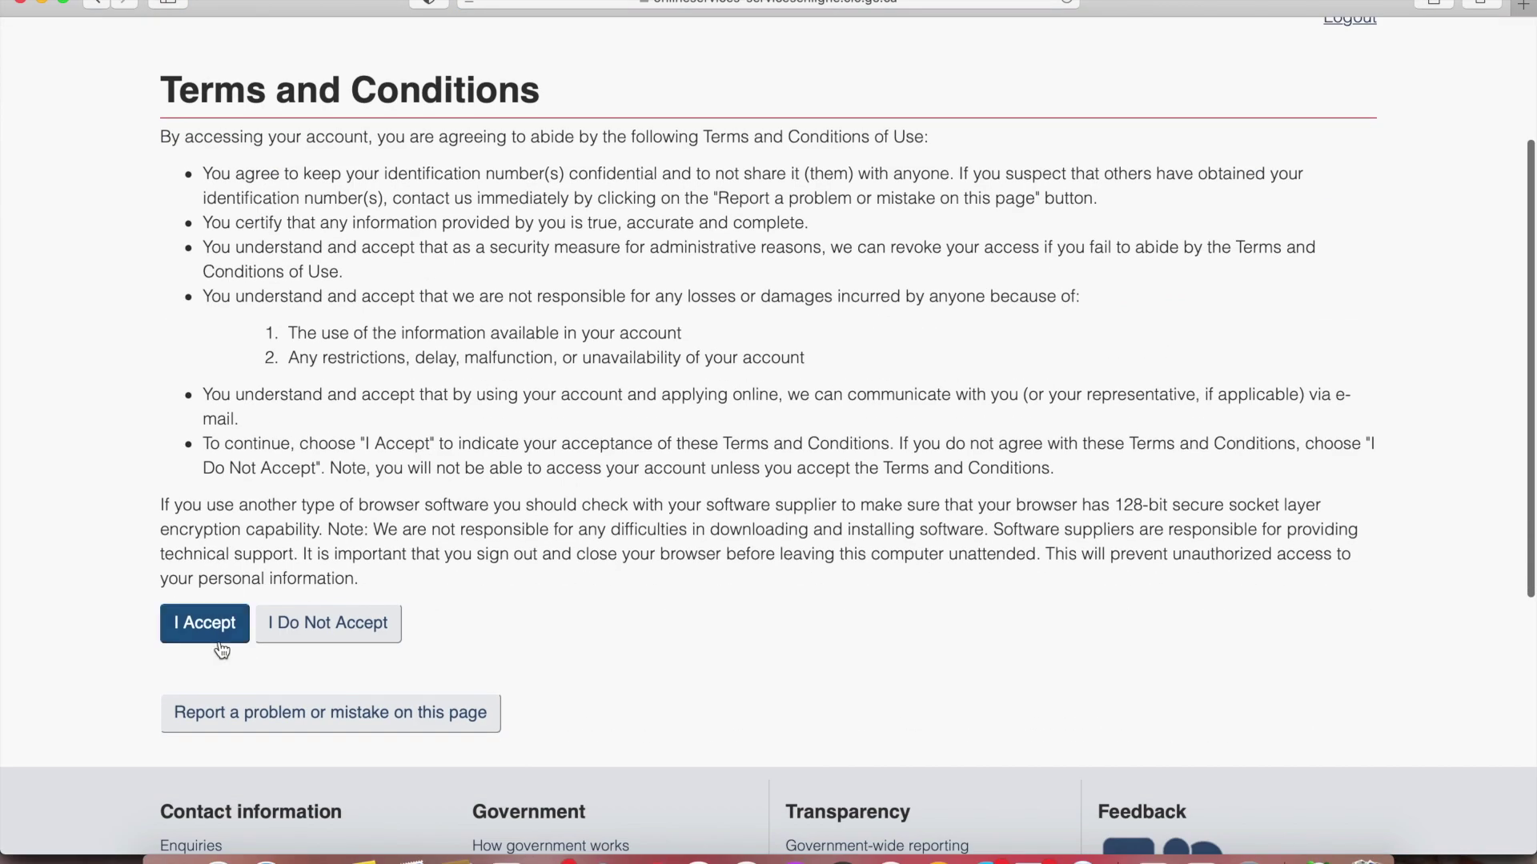
{"action": "left_click", "coordinate": [201, 626]}
{"action": "scroll", "coordinate": [203, 626], "scroll_direction": "down", "scroll_amount": 4}
{"action": "left_click", "coordinate": [673, 340]}
{"action": "left_click", "coordinate": [626, 415]}
{"action": "key", "text": "Tab"}
{"action": "left_click", "coordinate": [600, 342]}
Enter the account holder's given name, last name and e-mail, with English notifications
{"action": "type", "text": "Dummy"}
{"action": "key", "text": "Tab"}
{"action": "type", "text": "Account"}
{"action": "key", "text": "Tab"}
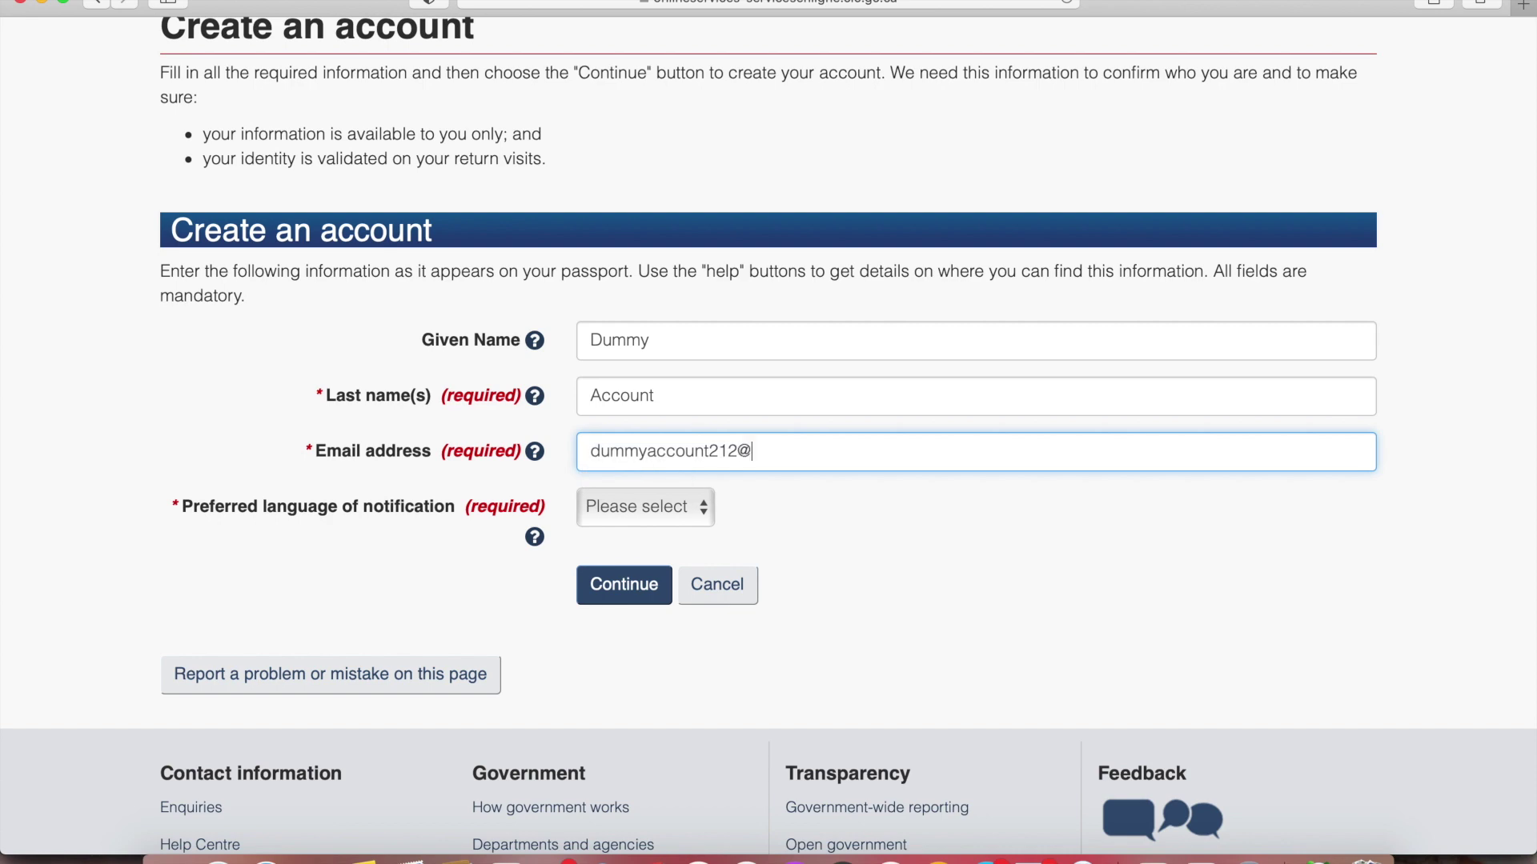
{"action": "left_click", "coordinate": [639, 496]}
{"action": "left_click", "coordinate": [633, 531]}
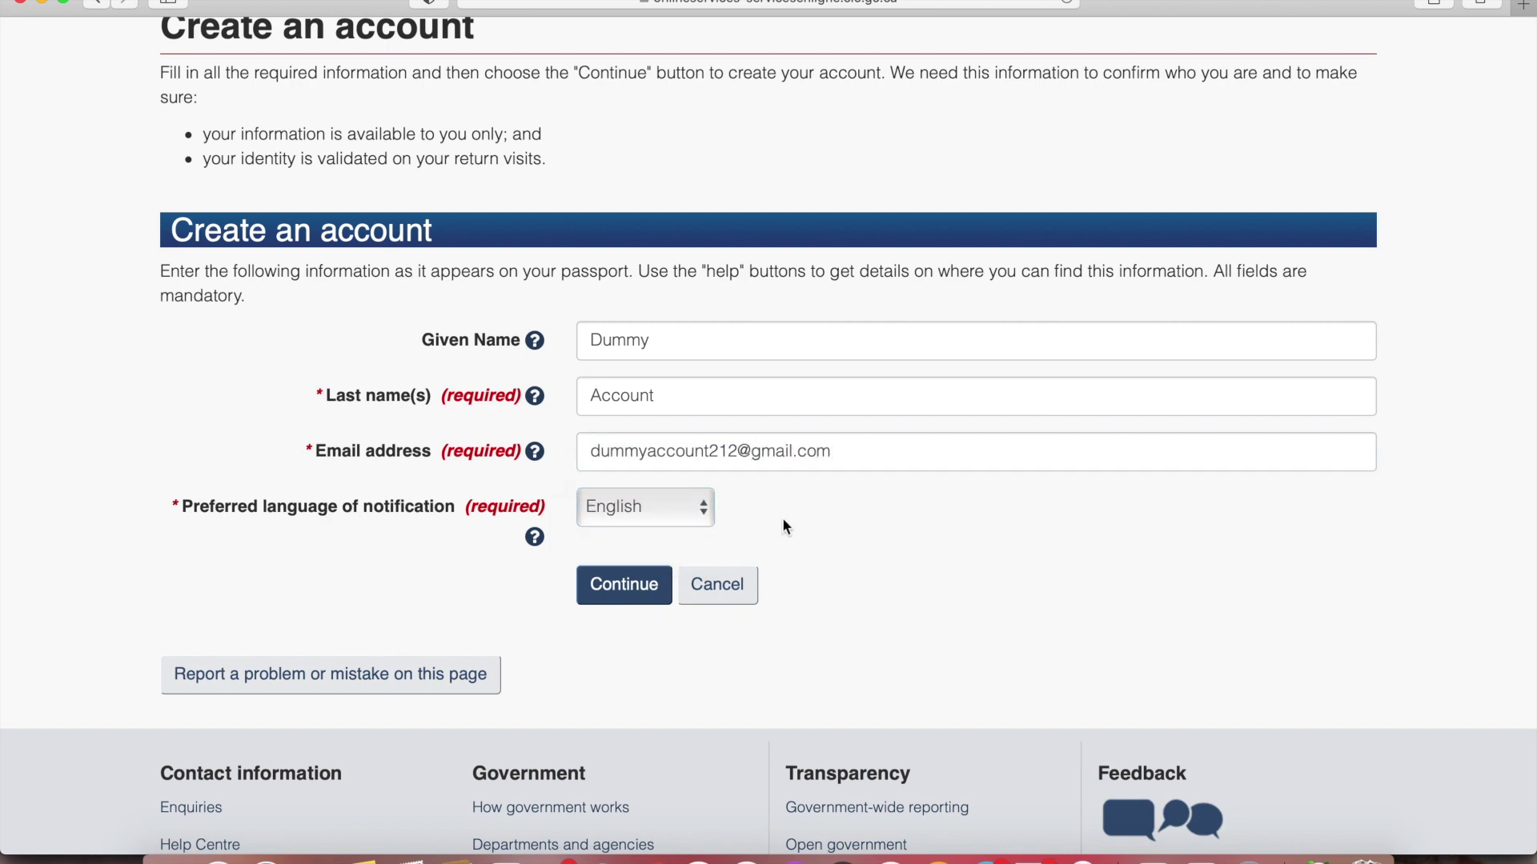
{"action": "left_click", "coordinate": [629, 585]}
Add security questions 'What is your pet name?' and 'What is your favorite color?' with answers
{"action": "scroll", "coordinate": [627, 411], "scroll_direction": "down", "scroll_amount": 3}
{"action": "scroll", "coordinate": [627, 411], "scroll_direction": "down", "scroll_amount": 2}
{"action": "left_click", "coordinate": [602, 248]}
{"action": "type", "text": "What is your pet name?"}
{"action": "key", "text": "Tab"}
{"action": "type", "text": "tommy"}
{"action": "key", "text": "Tab"}
{"action": "type", "text": "What is your favorite color?"}
{"action": "key", "text": "Tab"}
{"action": "type", "text": "pink"}
Add 'what is your favorite place?' and 'what is your favorite sports?' with answers, then create the account
{"action": "key", "text": "Tab"}
{"action": "type", "text": "what is your favorite place?"}
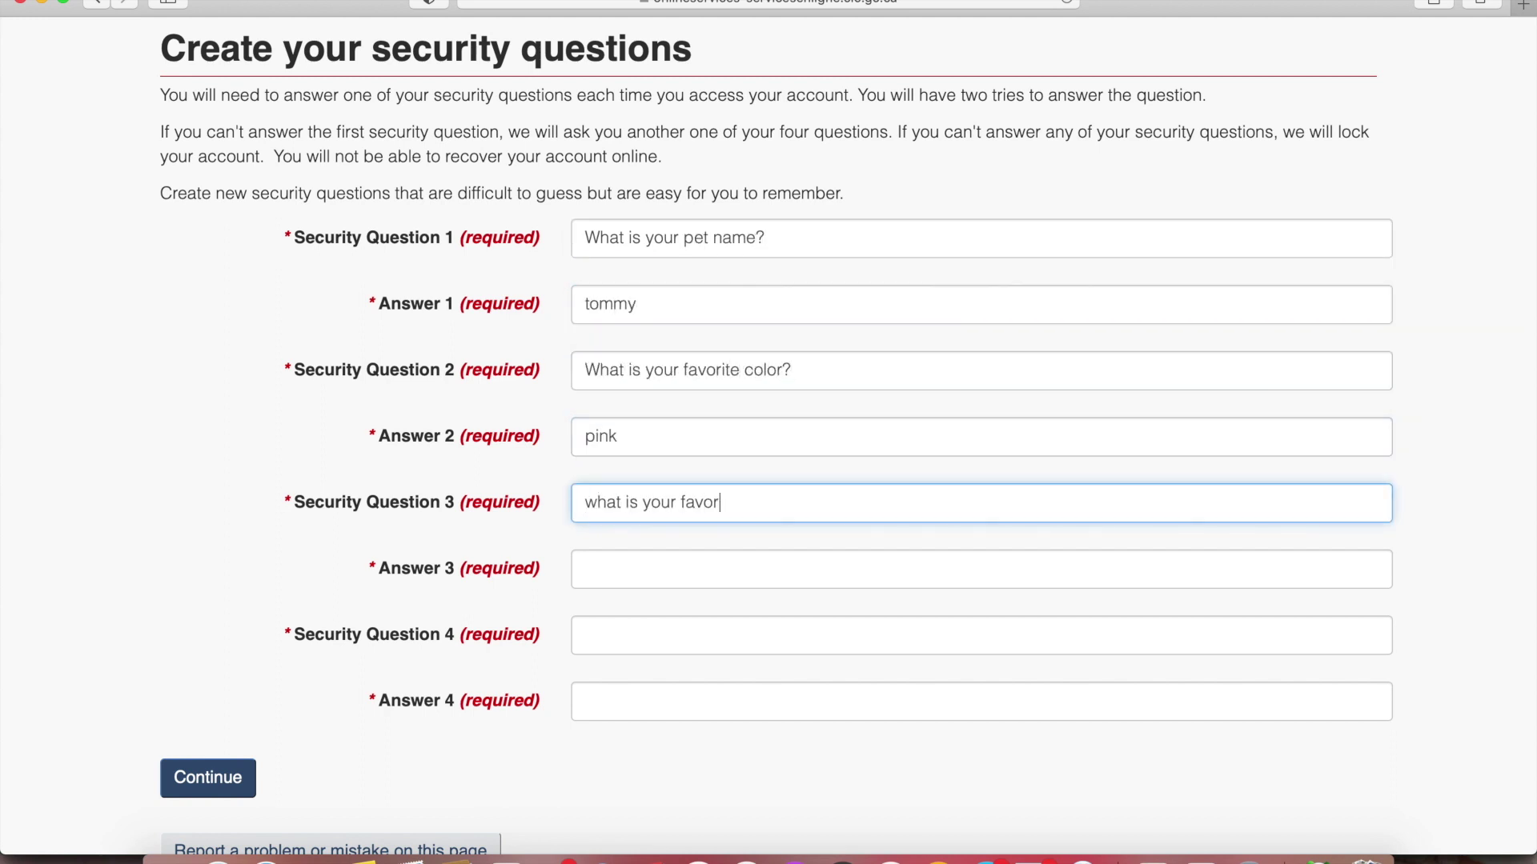
{"action": "key", "text": "Tab"}
{"action": "scroll", "coordinate": [686, 525], "scroll_direction": "down", "scroll_amount": 3}
{"action": "type", "text": "vegas"}
{"action": "key", "text": "Tab"}
{"action": "type", "text": "what is your favorite sports?"}
{"action": "key", "text": "Tab"}
{"action": "type", "text": "basketball"}
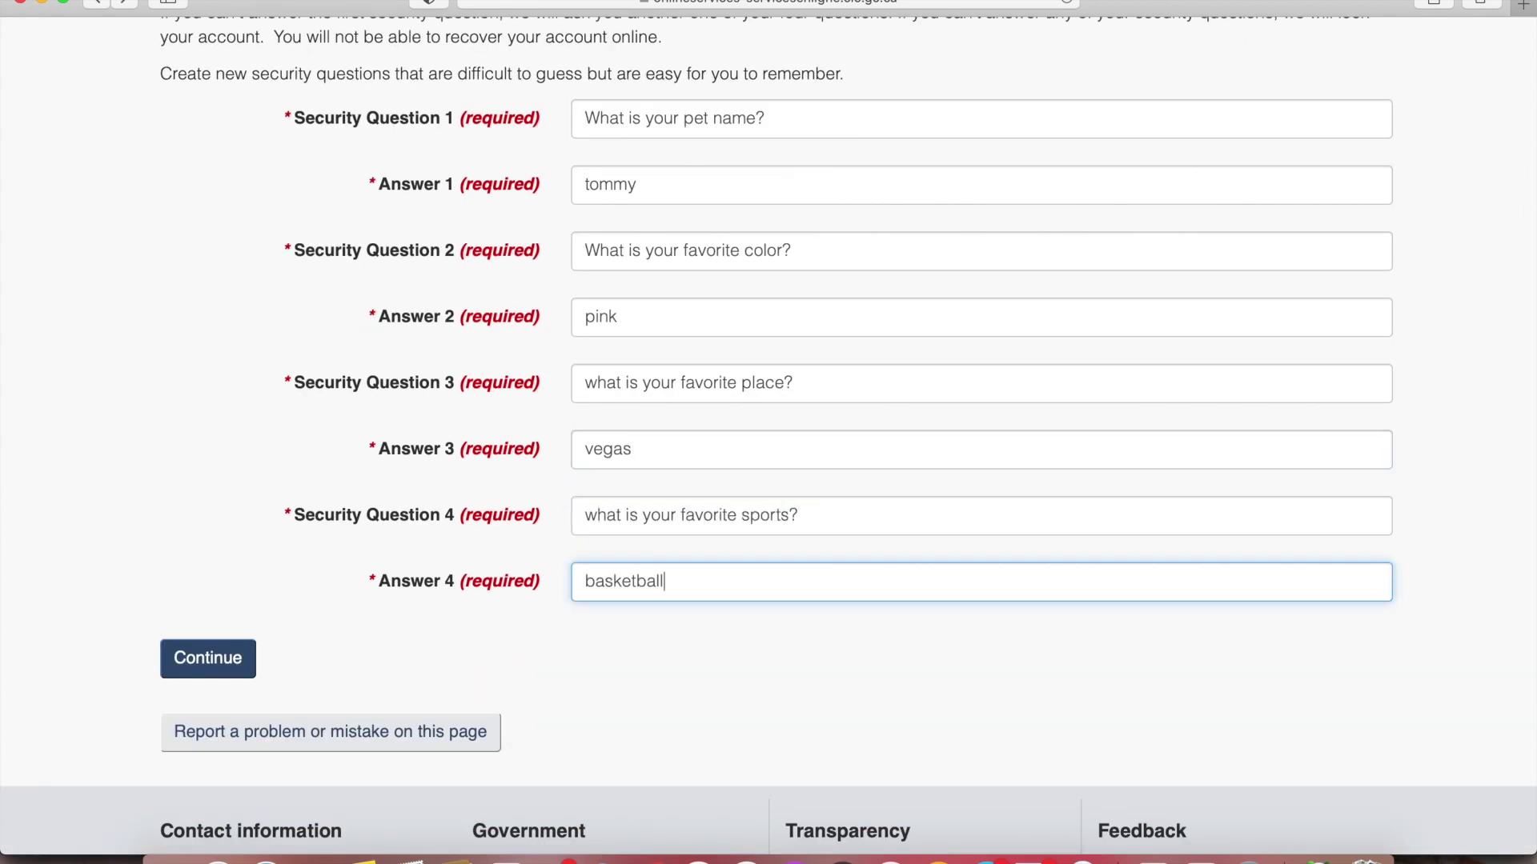
{"action": "left_click", "coordinate": [217, 660]}
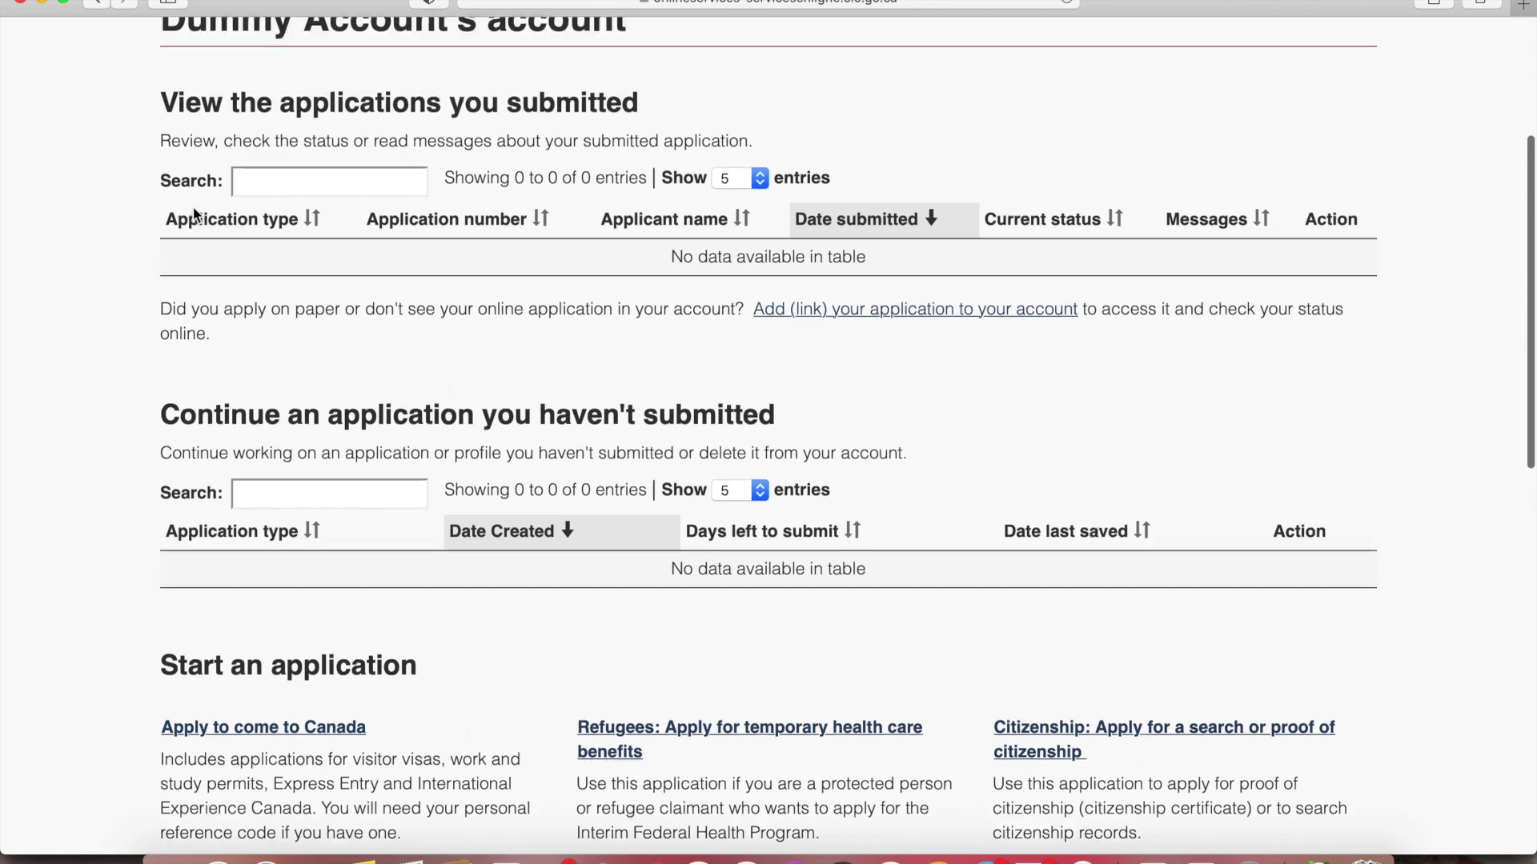
Begin an Apply to come to Canada application from the account page
{"action": "left_click_drag", "start_coordinate": [176, 110], "coordinate": [641, 98]}
{"action": "left_click", "coordinate": [693, 120]}
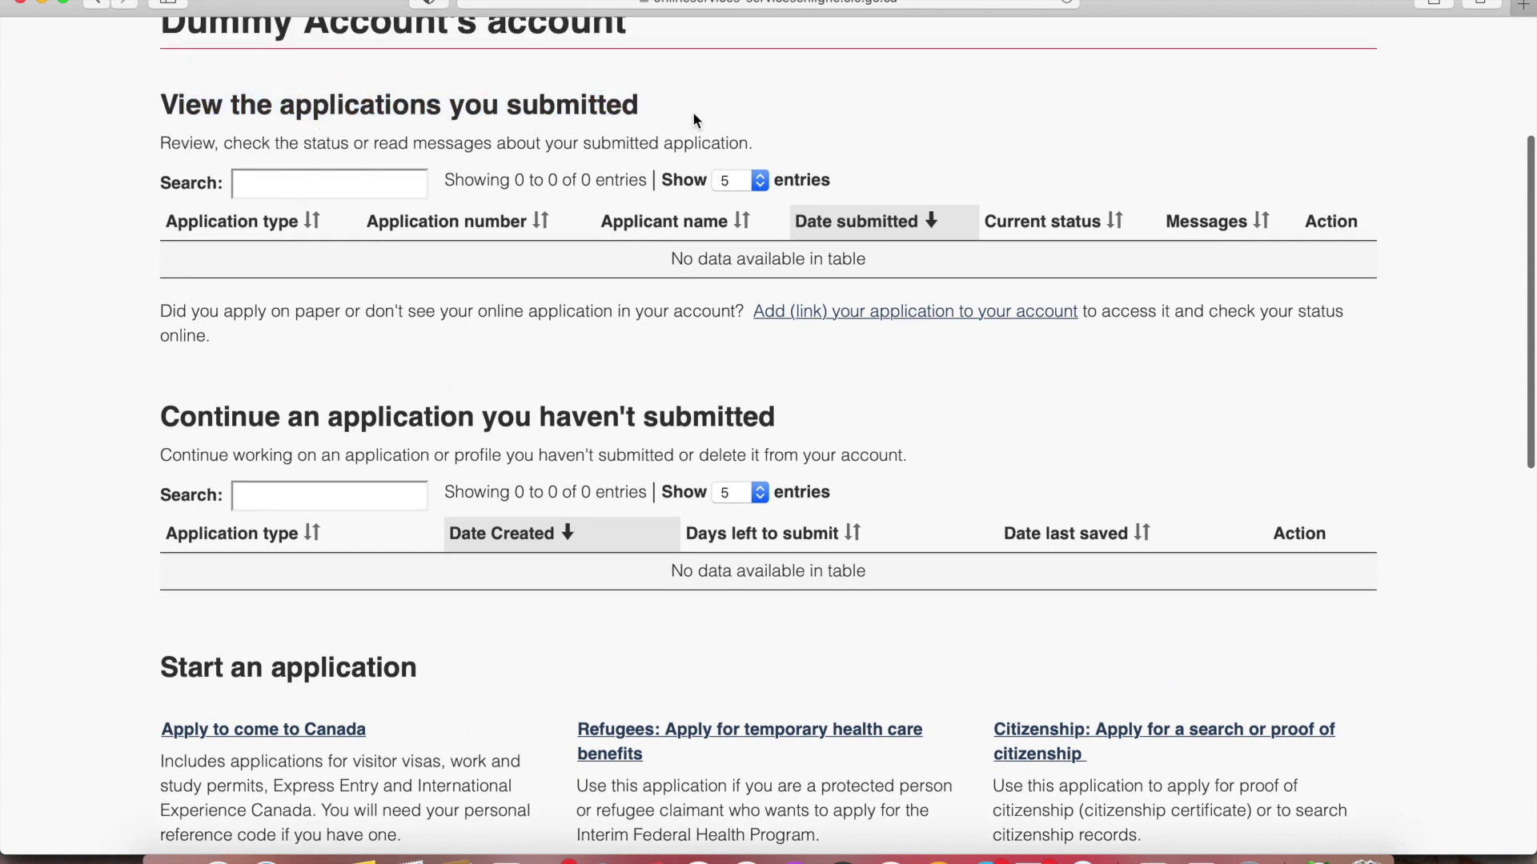
{"action": "scroll", "coordinate": [694, 119], "scroll_direction": "down", "scroll_amount": 3}
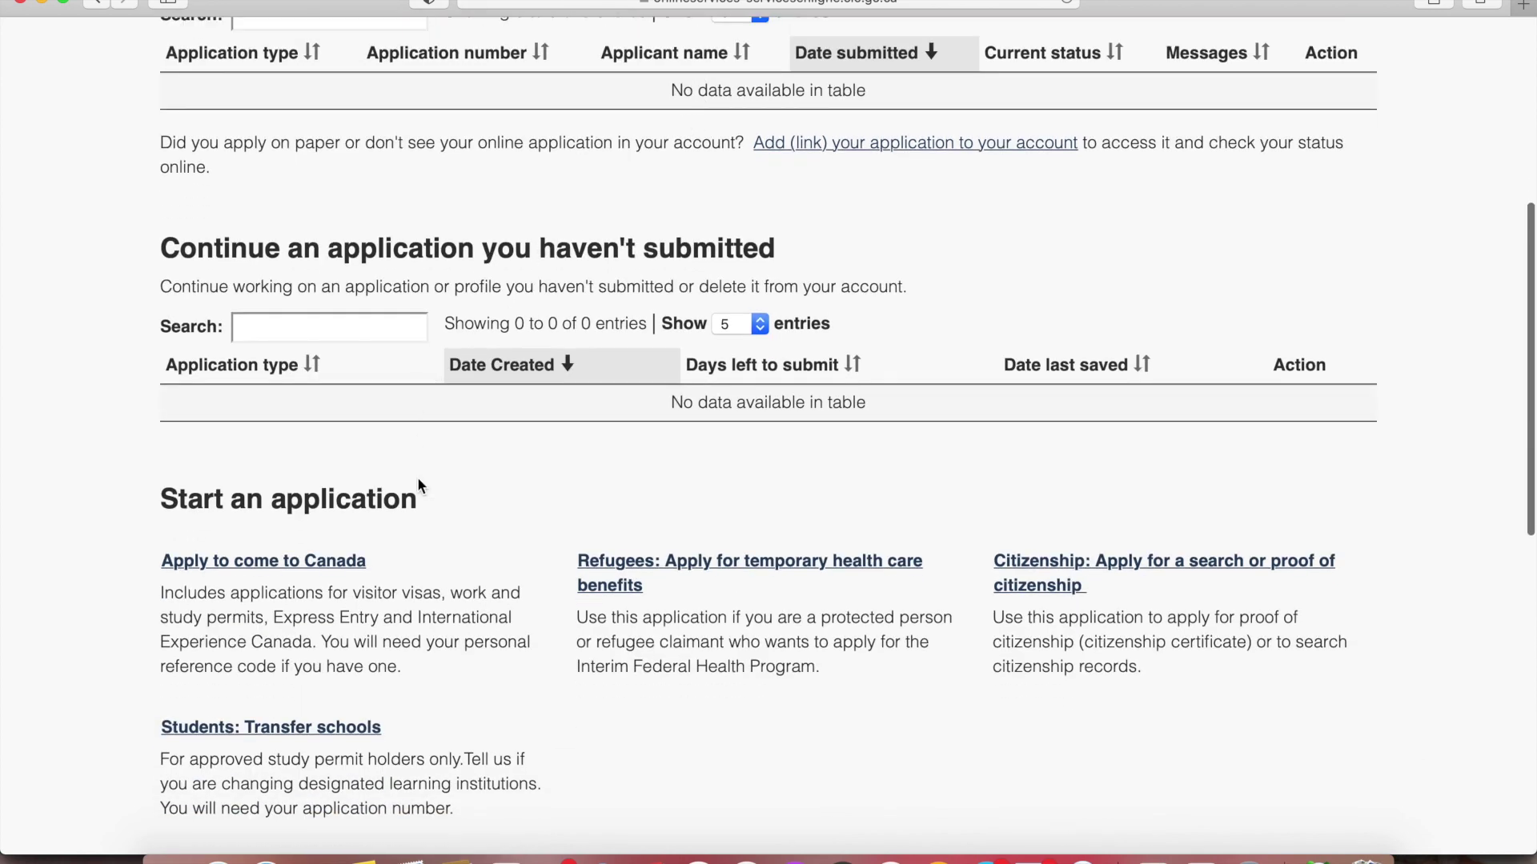
{"action": "scroll", "coordinate": [418, 455], "scroll_direction": "down", "scroll_amount": 5}
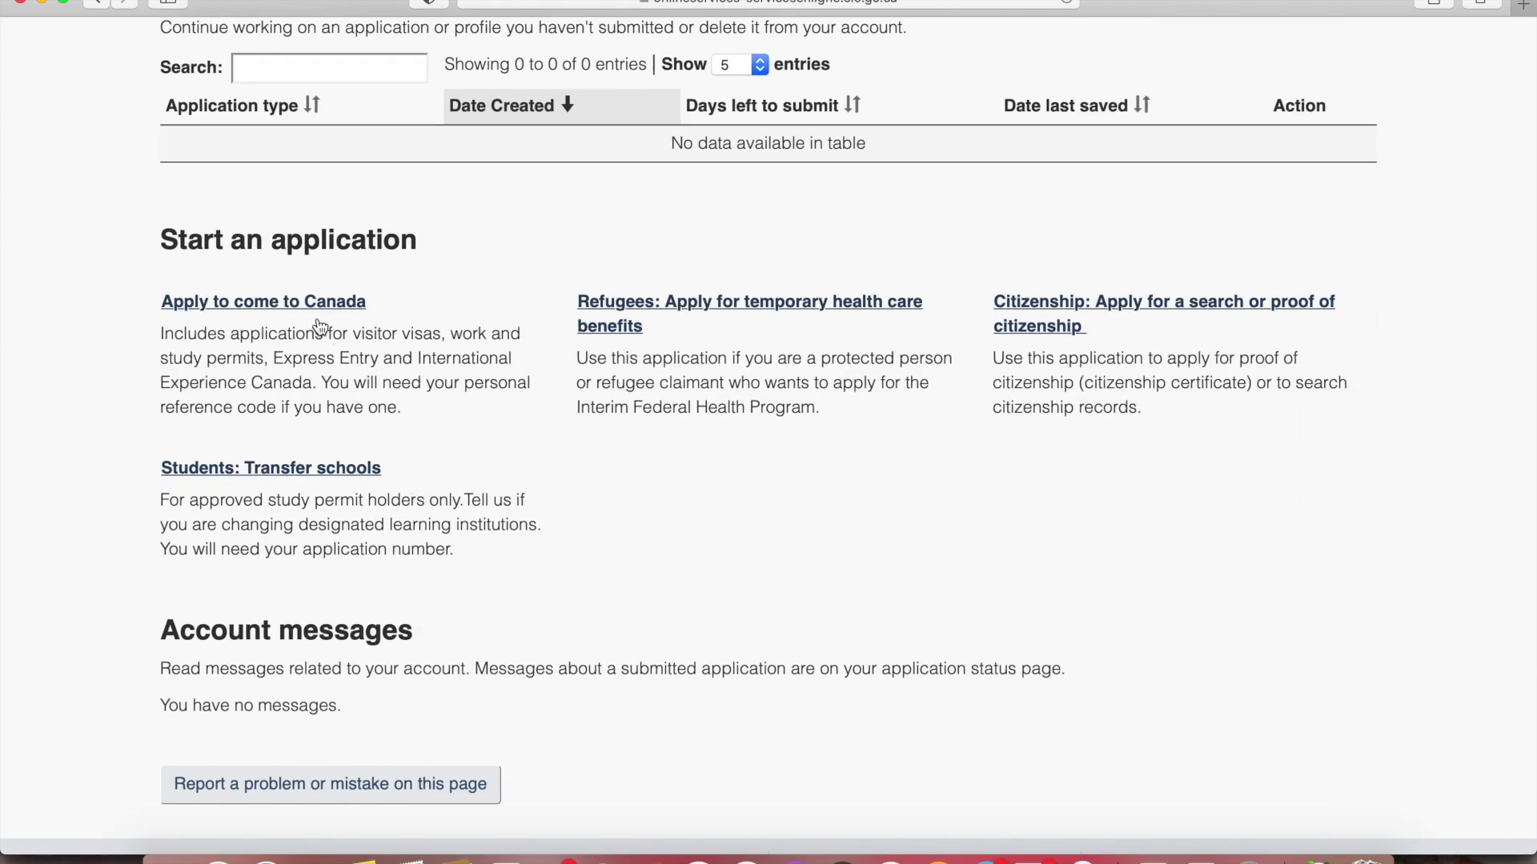
{"action": "left_click", "coordinate": [336, 302]}
Choose Express Entry (EE) from the Personal checklist to start the eligibility questionnaire
{"action": "scroll", "coordinate": [397, 418], "scroll_direction": "down", "scroll_amount": 2}
{"action": "left_click", "coordinate": [175, 248]}
{"action": "left_click_drag", "start_coordinate": [175, 248], "coordinate": [404, 250]}
{"action": "left_click", "coordinate": [45, 432]}
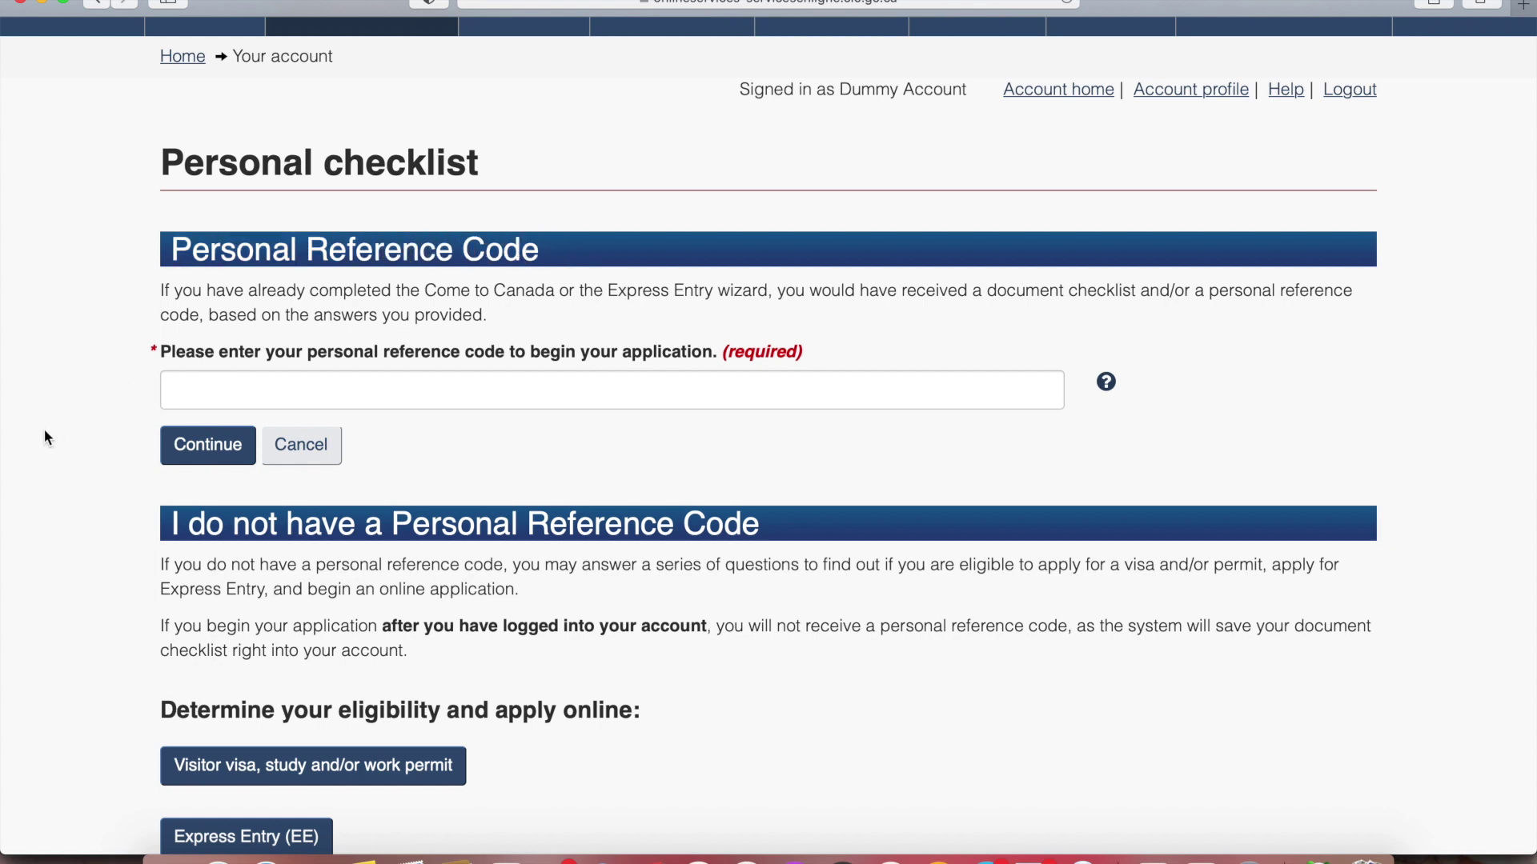
{"action": "scroll", "coordinate": [47, 436], "scroll_direction": "down", "scroll_amount": 4}
{"action": "left_click", "coordinate": [240, 579]}
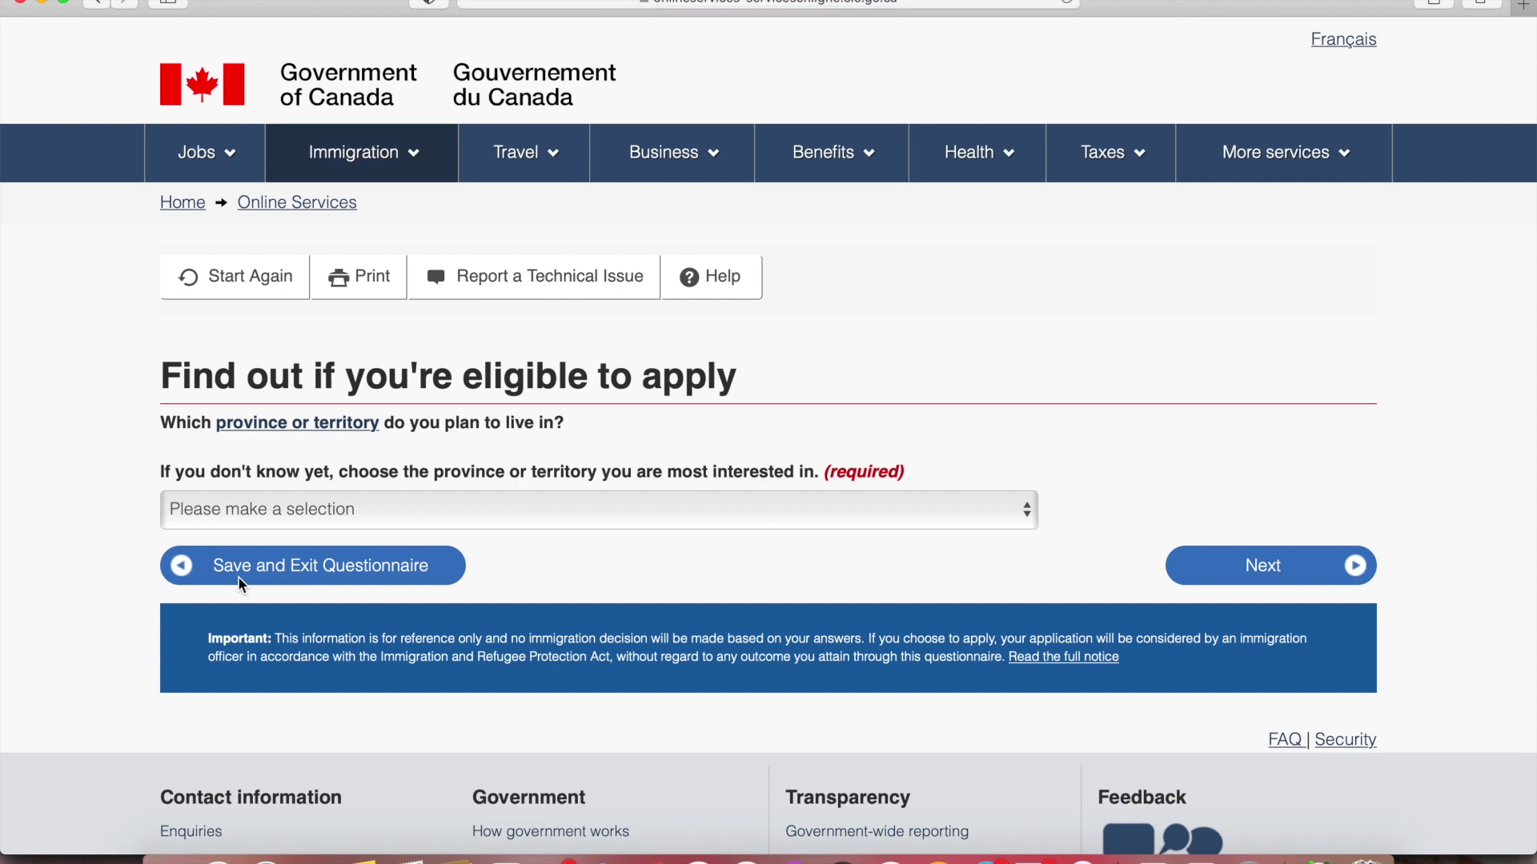
Answer Ontario as the province the applicant plans to live in
{"action": "left_click", "coordinate": [298, 512]}
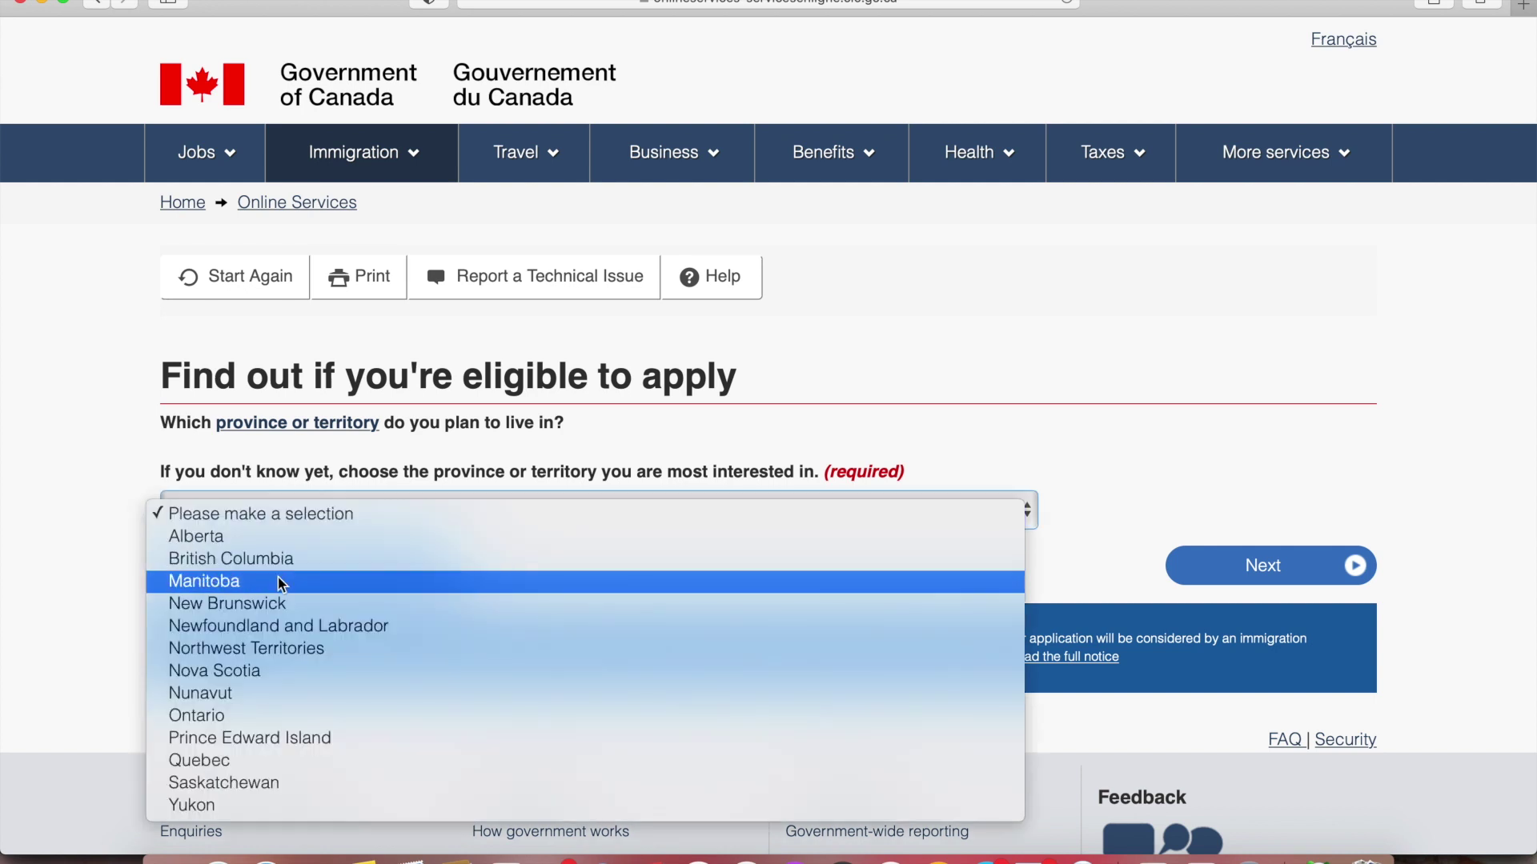
{"action": "left_click", "coordinate": [231, 716]}
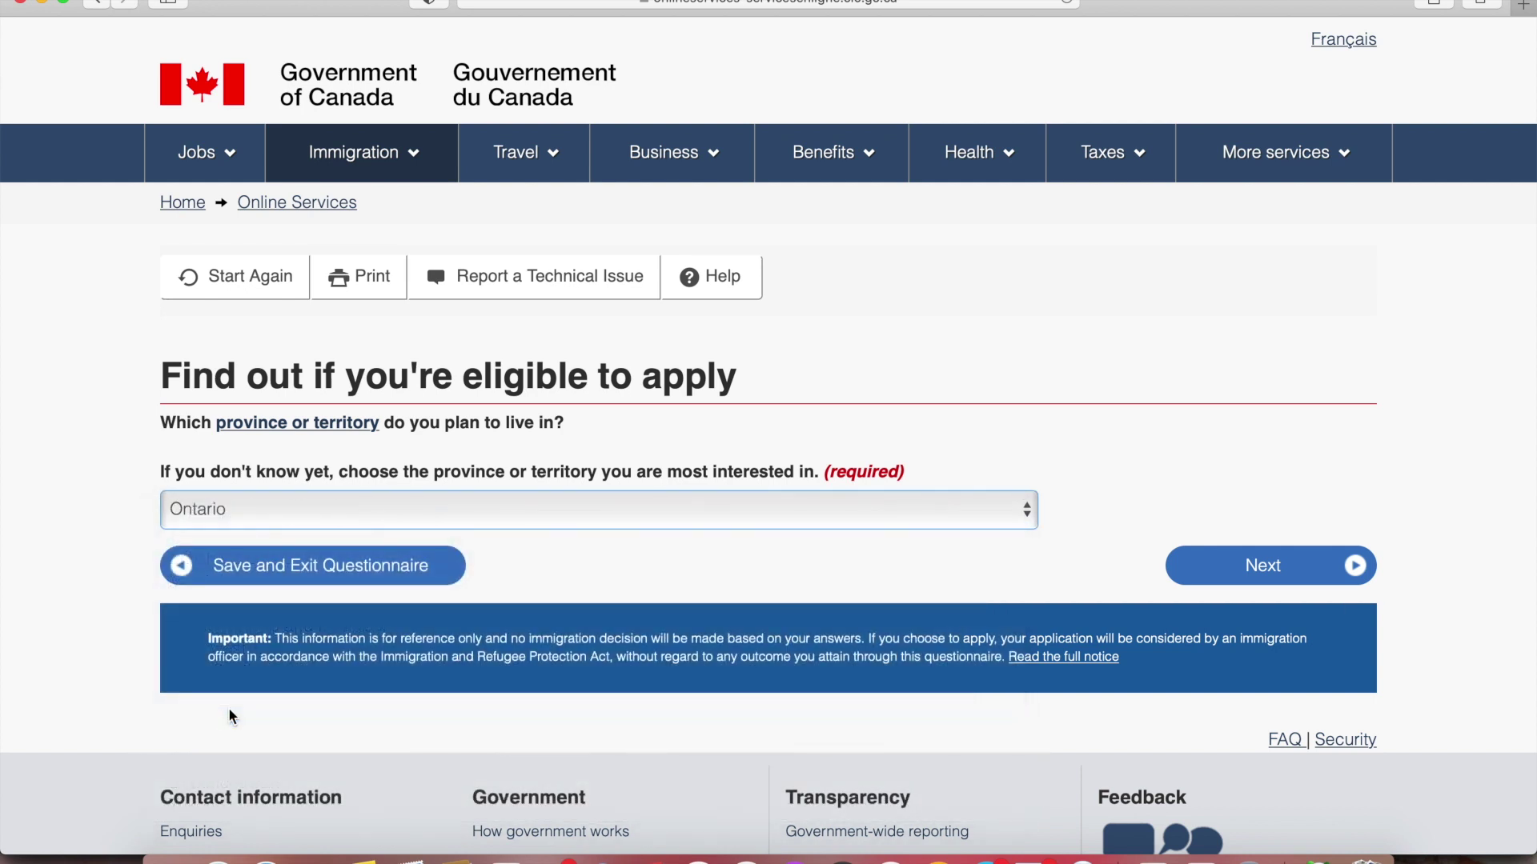
{"action": "left_click", "coordinate": [1202, 567]}
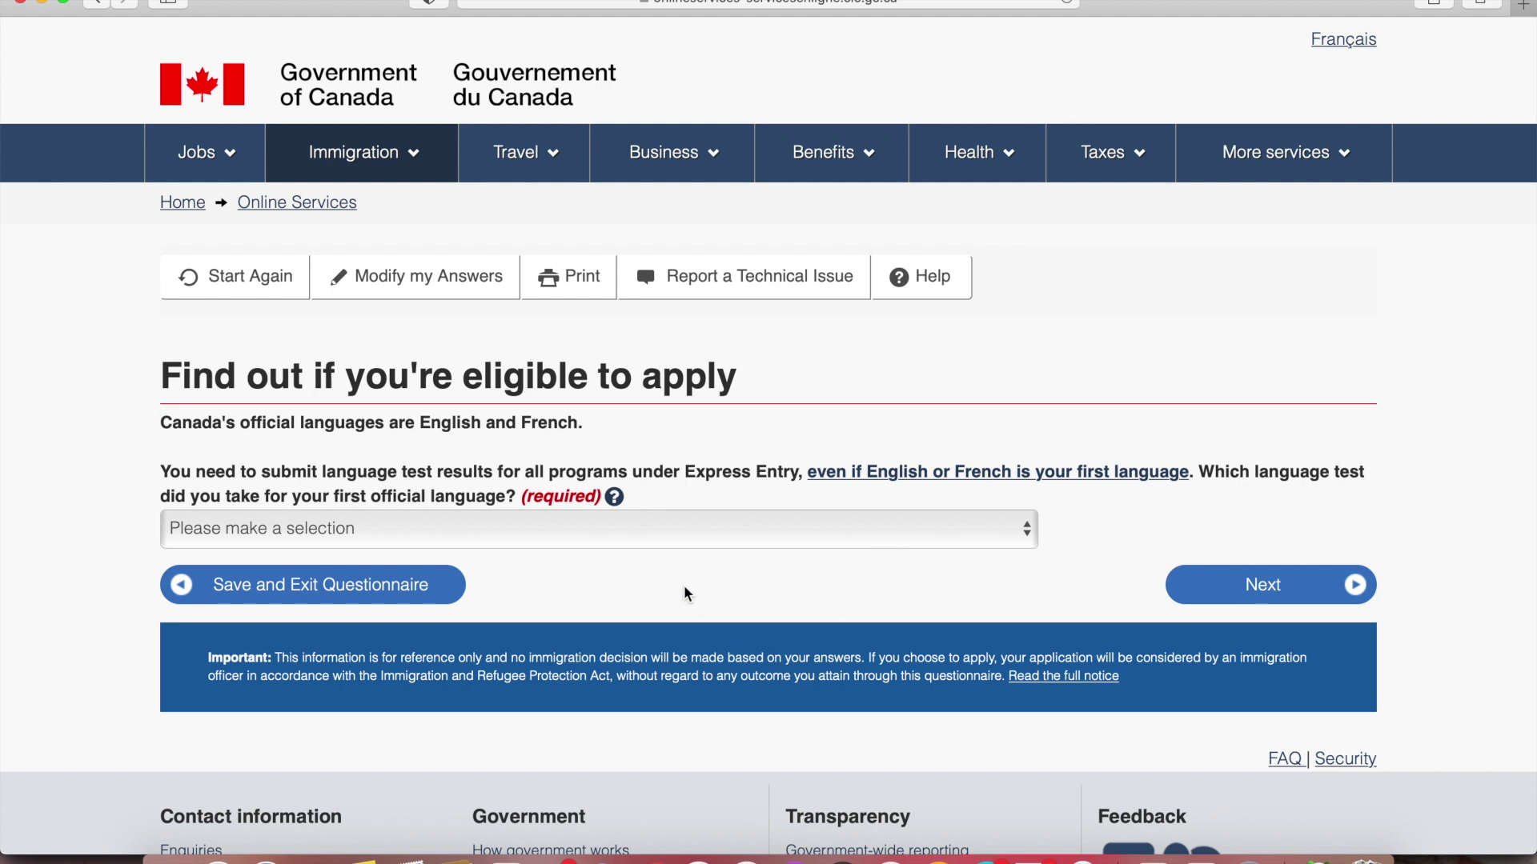
Record IELTS as the language test, taken on 2021 February 07
{"action": "left_click", "coordinate": [632, 538]}
{"action": "left_click", "coordinate": [564, 578]}
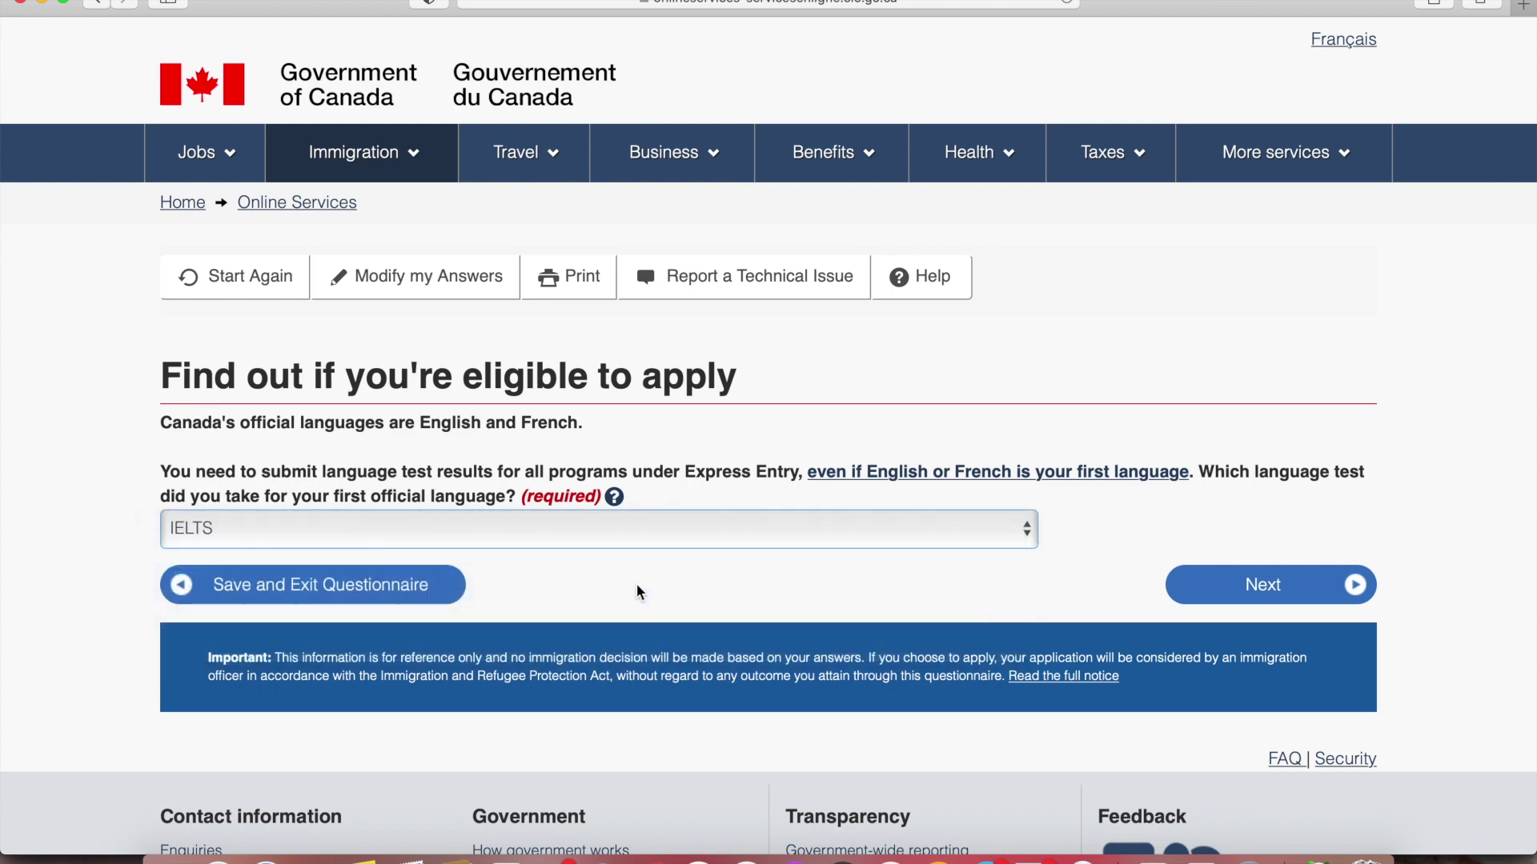
{"action": "left_click", "coordinate": [1233, 580]}
{"action": "left_click", "coordinate": [416, 461]}
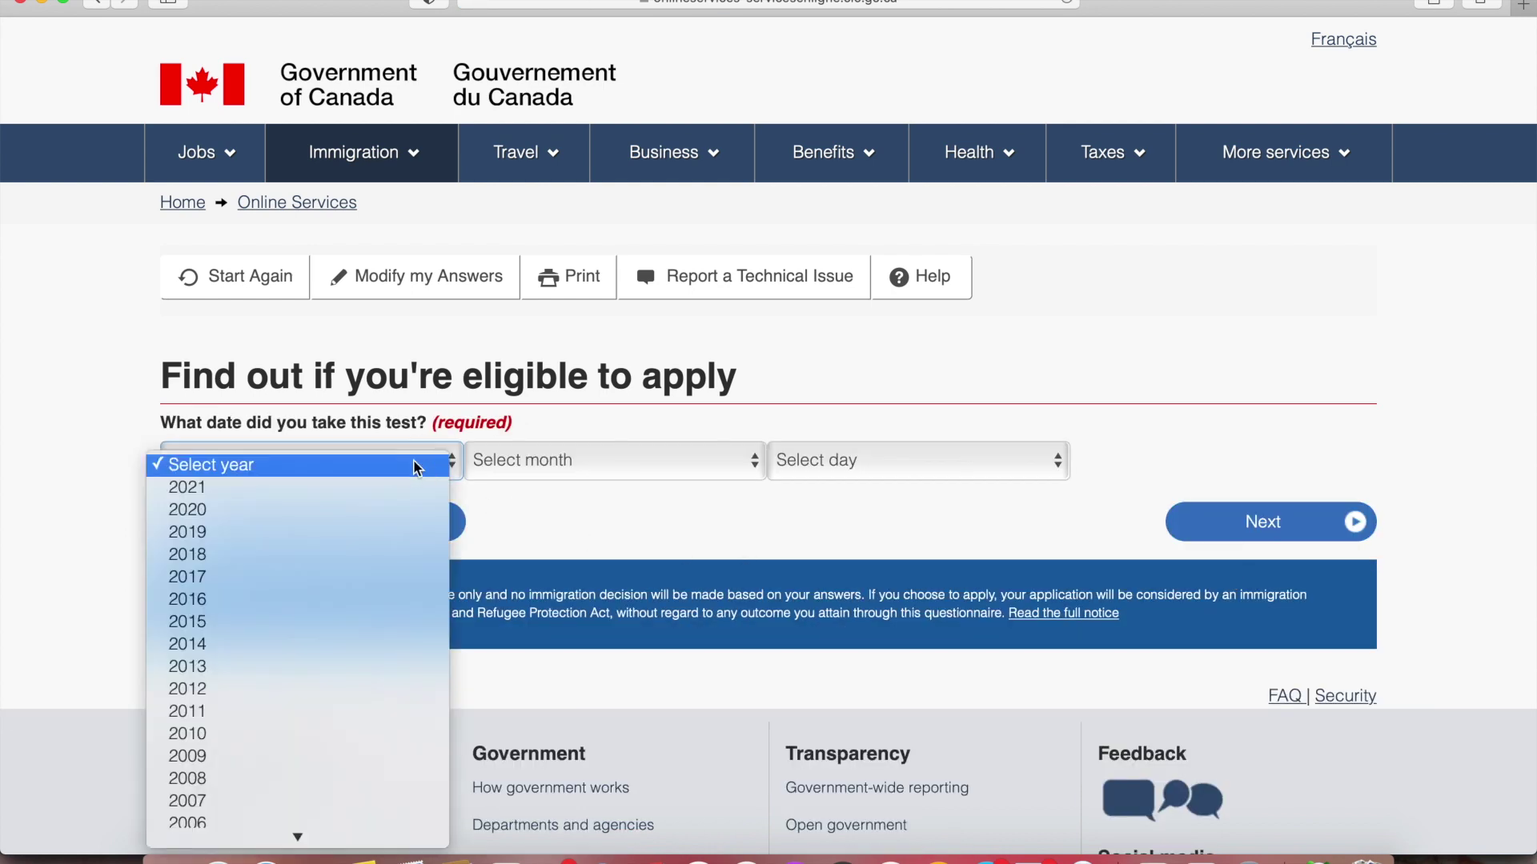
{"action": "left_click", "coordinate": [387, 488]}
{"action": "left_click", "coordinate": [545, 461]}
{"action": "left_click", "coordinate": [549, 508]}
{"action": "left_click", "coordinate": [801, 465]}
{"action": "left_click", "coordinate": [800, 611]}
{"action": "left_click", "coordinate": [1235, 533]}
Enter IELTS scores: Speaking 7, Listening 8, Reading 7, Writing 7
{"action": "scroll", "coordinate": [881, 480], "scroll_direction": "down", "scroll_amount": 2}
{"action": "left_click", "coordinate": [486, 316]}
{"action": "left_click", "coordinate": [486, 340]}
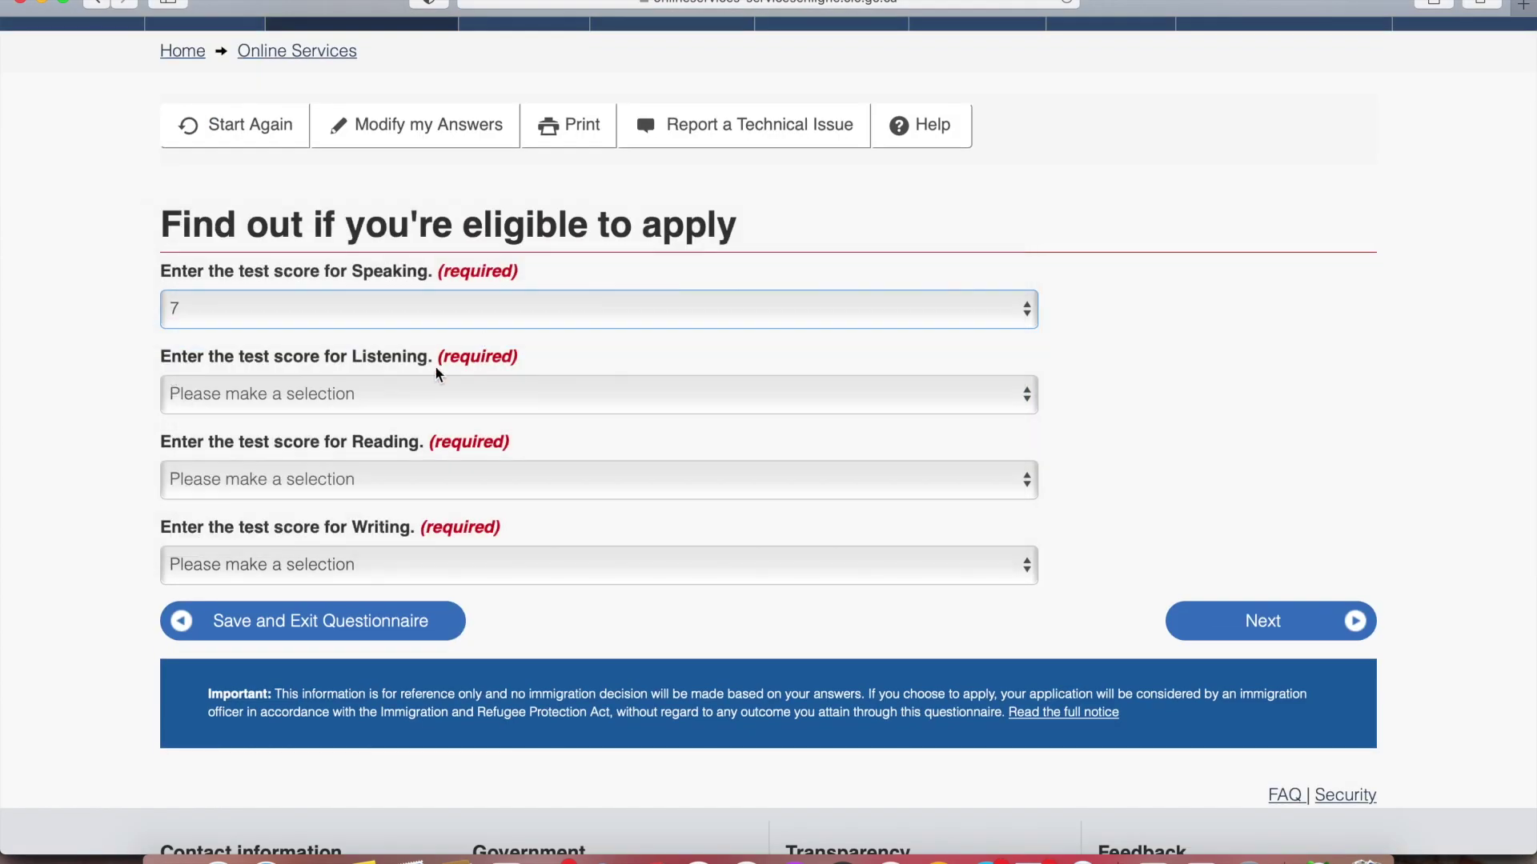
{"action": "left_click", "coordinate": [411, 396]}
{"action": "left_click", "coordinate": [381, 466]}
{"action": "left_click", "coordinate": [328, 481]}
{"action": "left_click", "coordinate": [282, 596]}
{"action": "left_click", "coordinate": [272, 565]}
{"action": "left_click", "coordinate": [261, 681]}
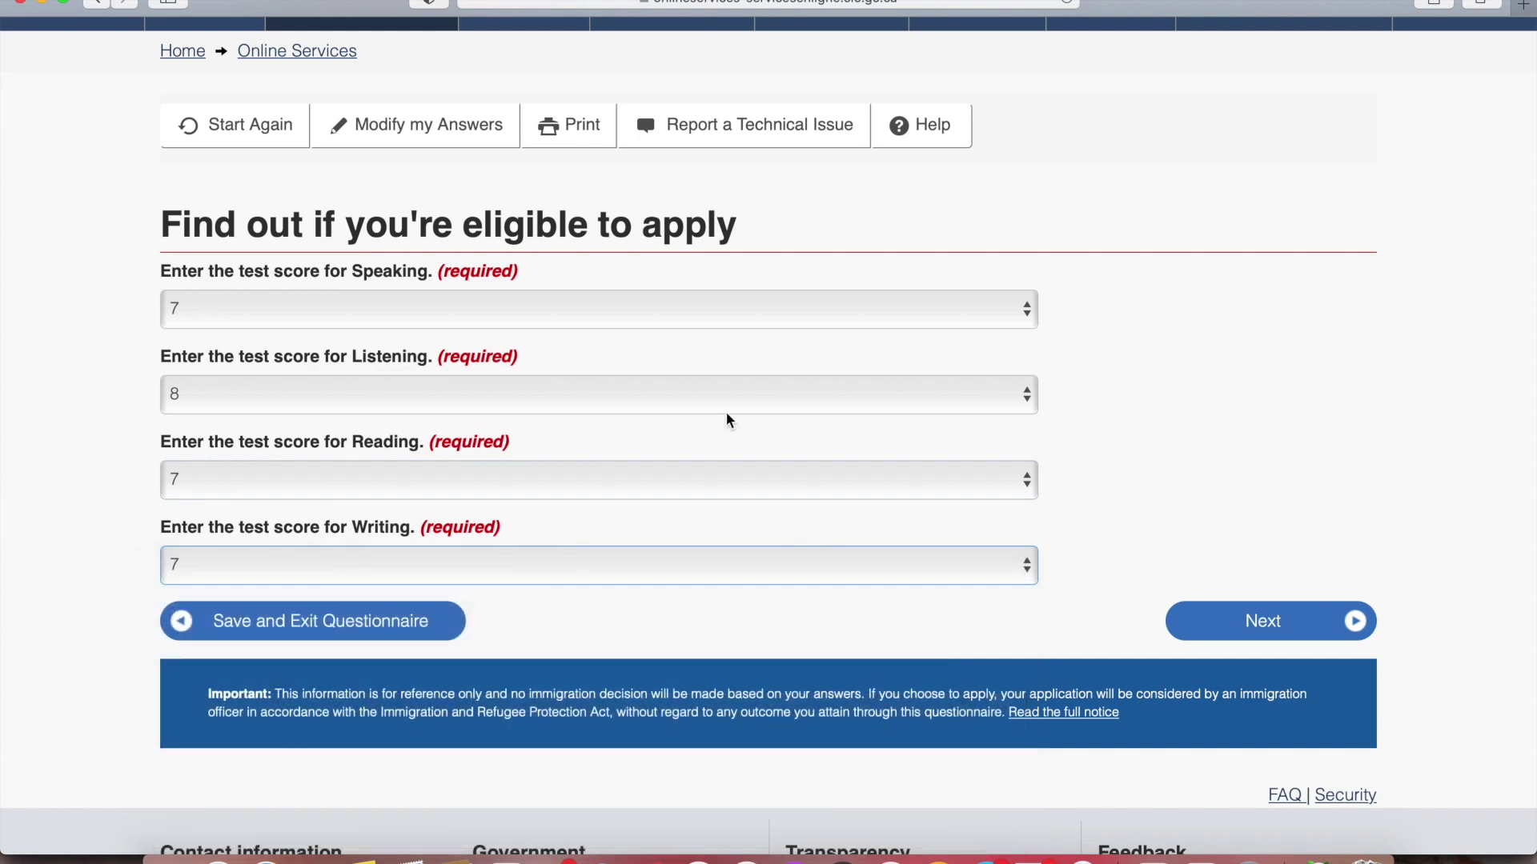
{"action": "scroll", "coordinate": [1084, 439], "scroll_direction": "down", "scroll_amount": 3}
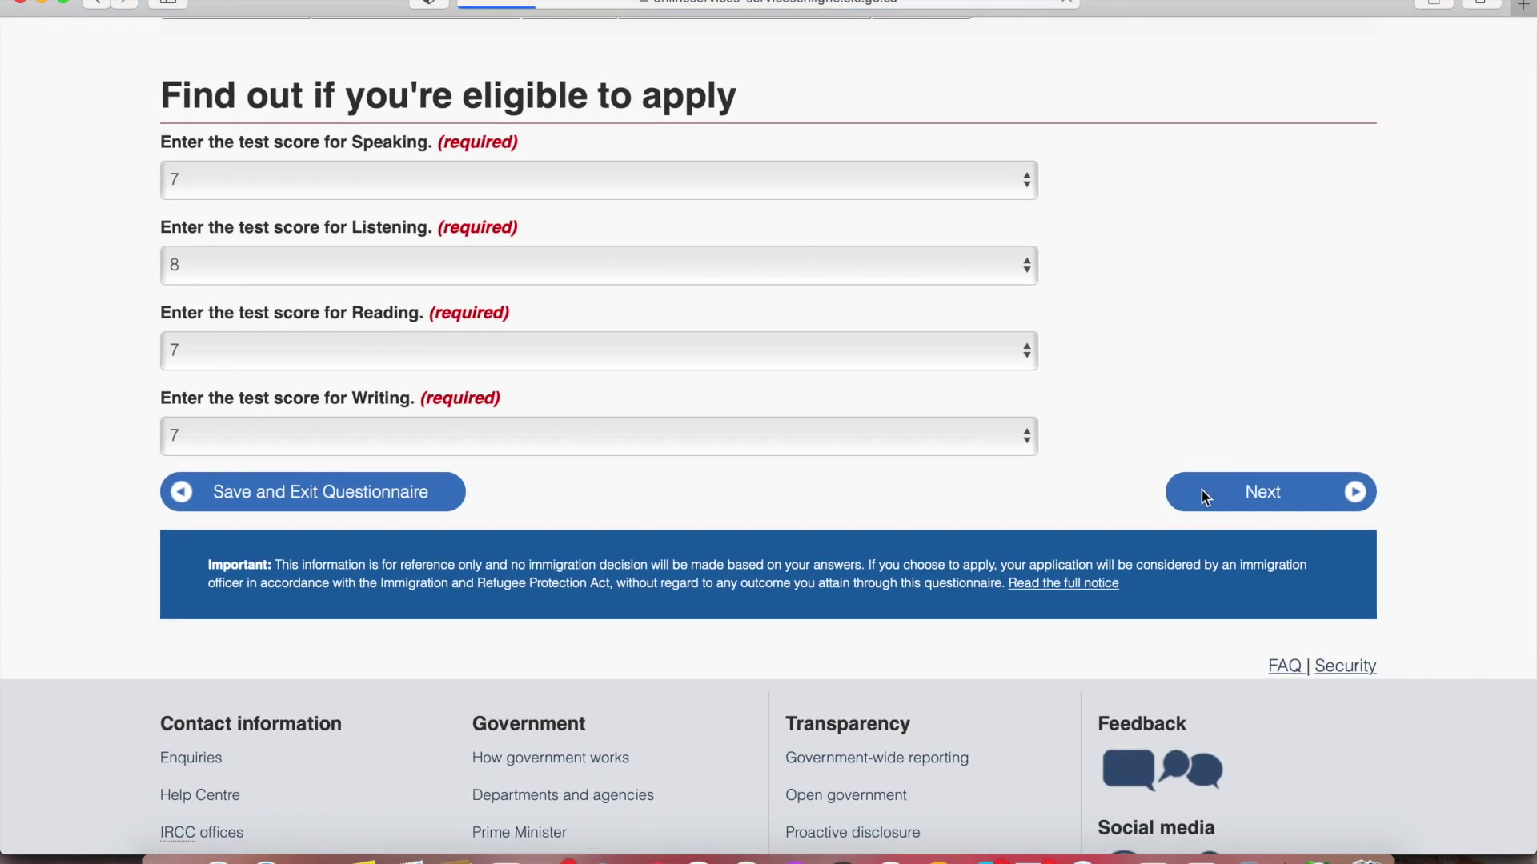
Submit the language scores and answer None for a second language test
{"action": "left_click", "coordinate": [1202, 496]}
{"action": "scroll", "coordinate": [1202, 490], "scroll_direction": "down", "scroll_amount": 3}
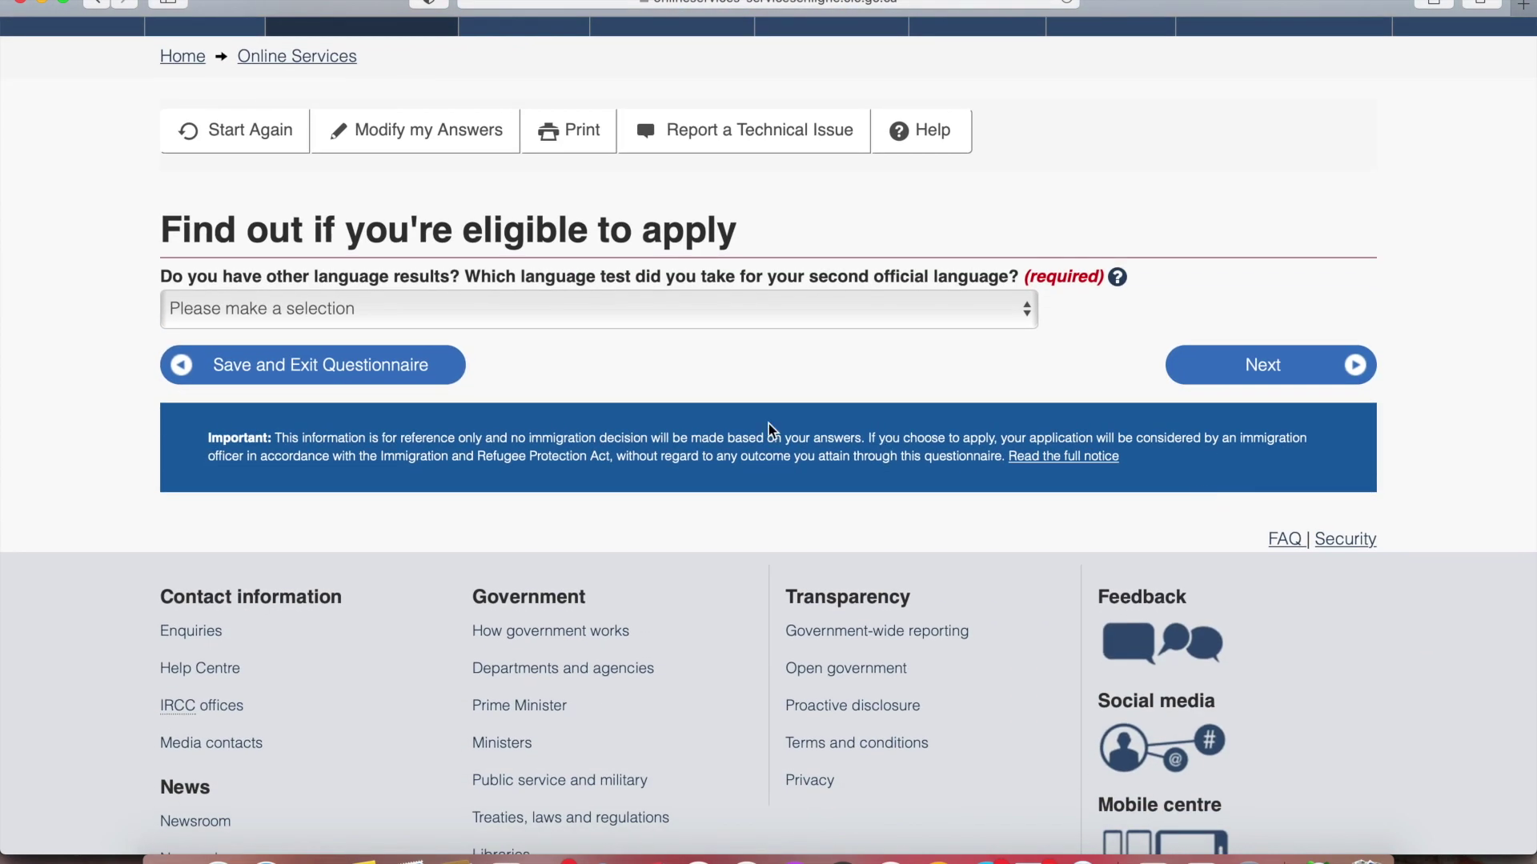
{"action": "left_click", "coordinate": [637, 312]}
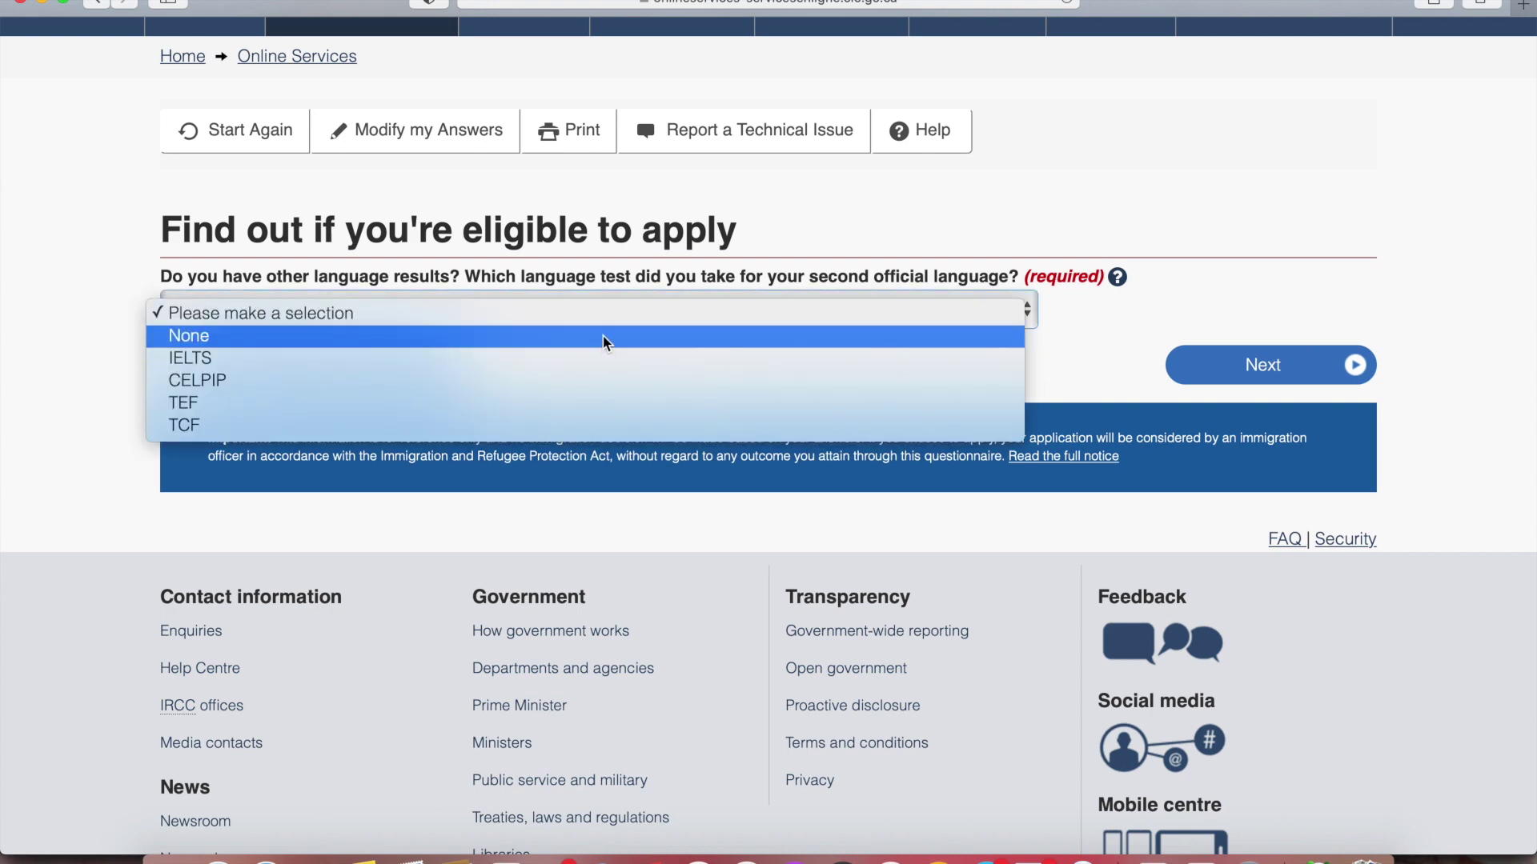
{"action": "left_click", "coordinate": [602, 336]}
{"action": "left_click", "coordinate": [985, 366]}
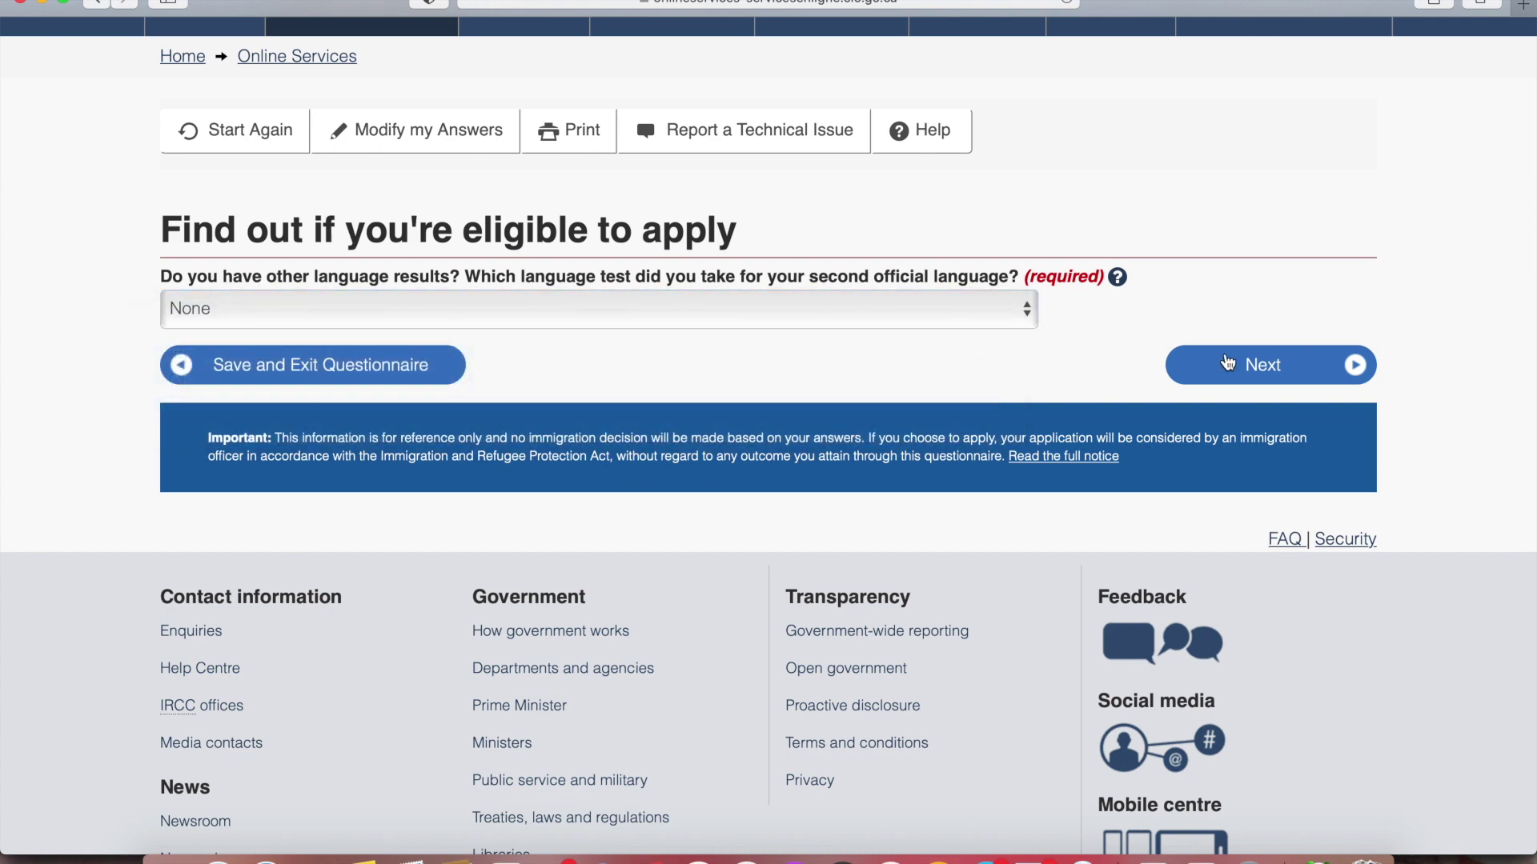
{"action": "left_click", "coordinate": [1284, 369]}
Answer None for Canadian work experience and None of the above for NOC level
{"action": "scroll", "coordinate": [1283, 367], "scroll_direction": "down", "scroll_amount": 2}
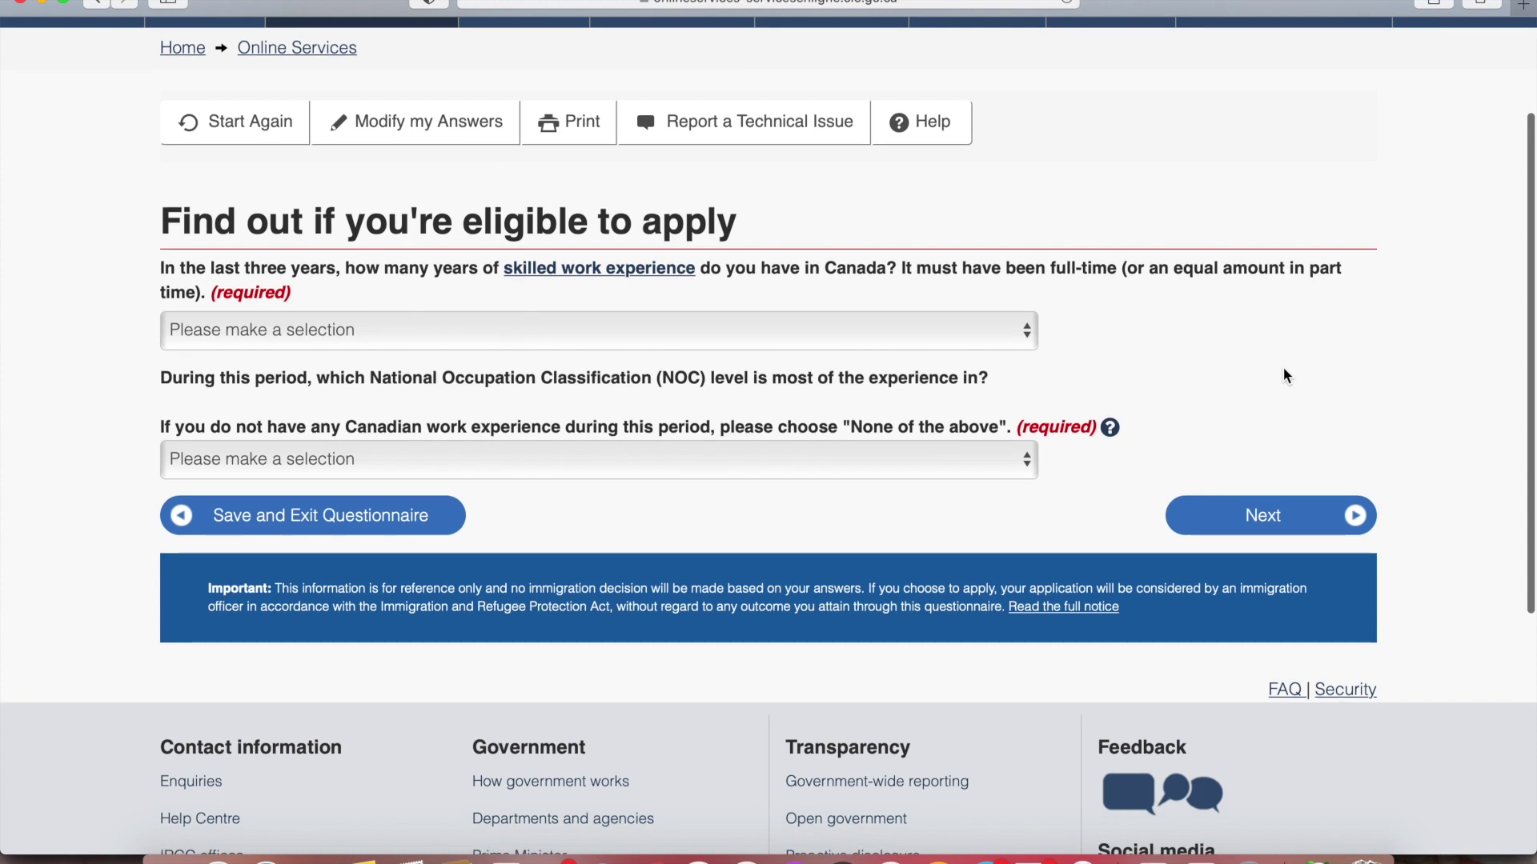
{"action": "left_click", "coordinate": [961, 329]}
{"action": "left_click", "coordinate": [913, 355]}
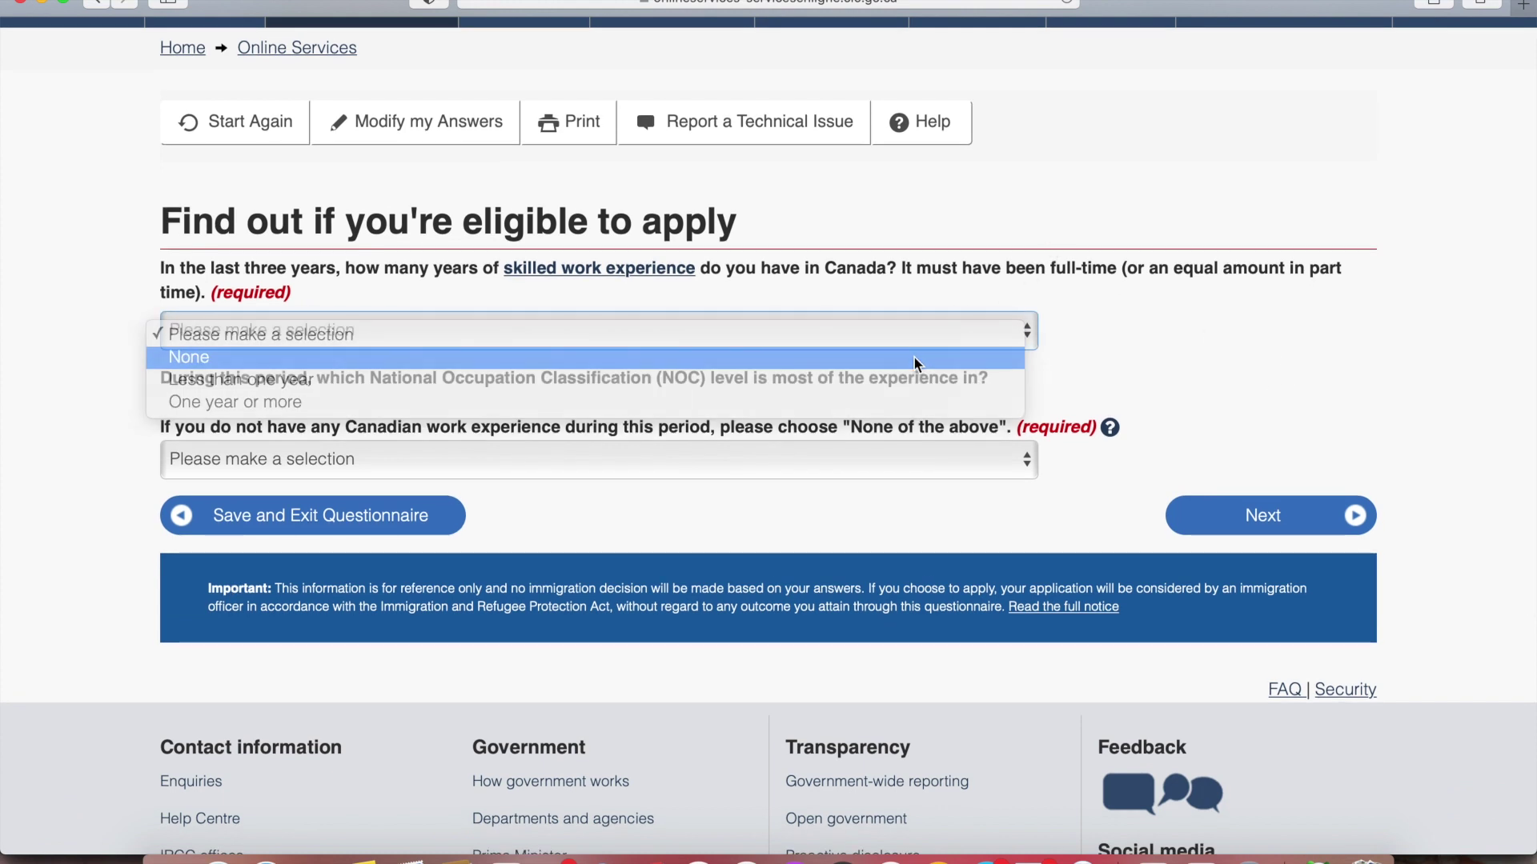
{"action": "scroll", "coordinate": [1202, 353], "scroll_direction": "down", "scroll_amount": 1}
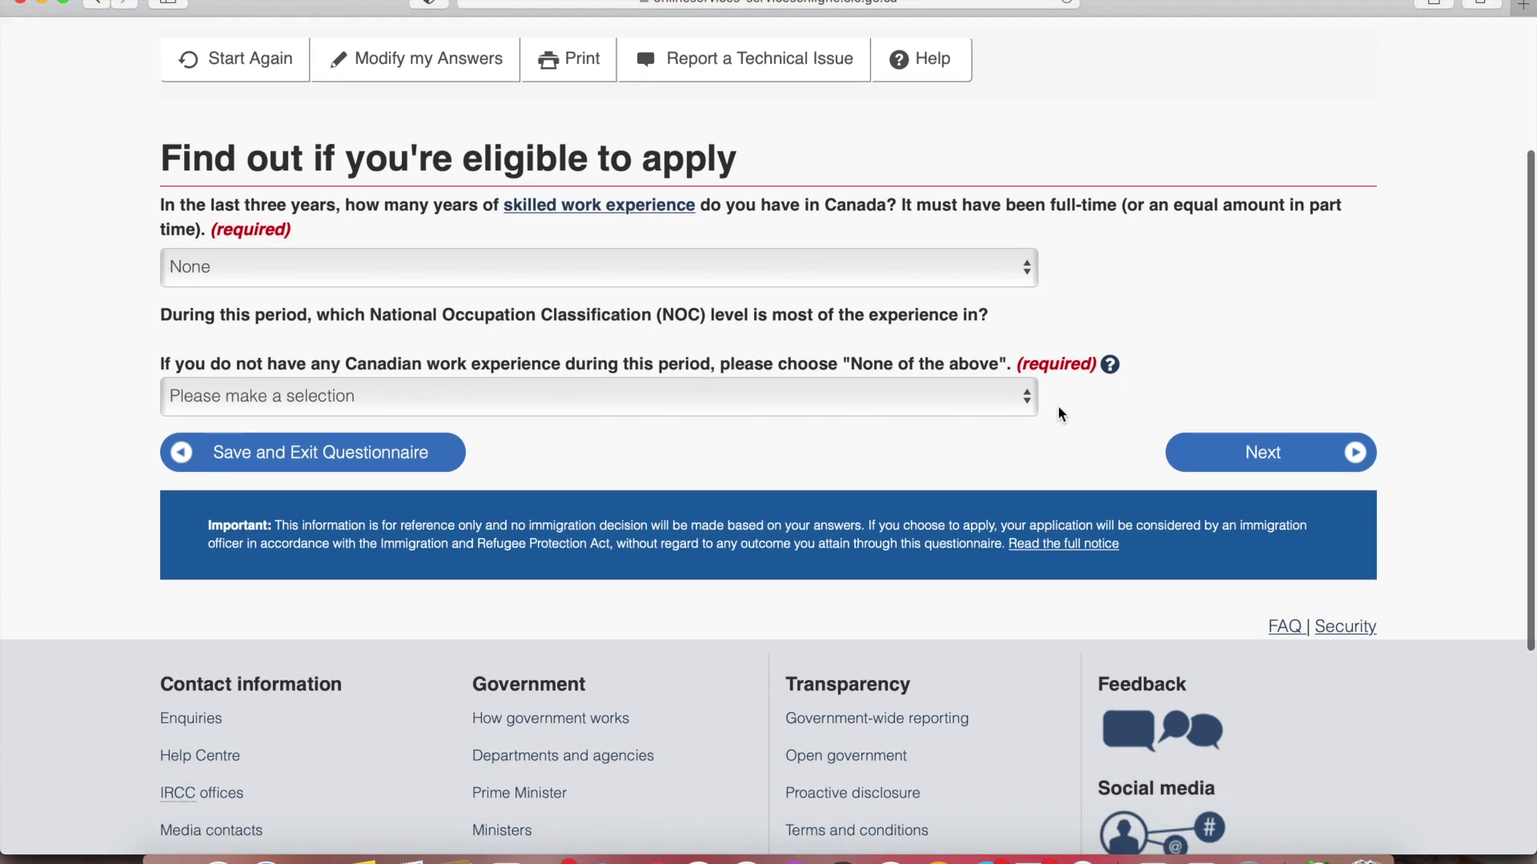
{"action": "left_click", "coordinate": [1000, 397]}
{"action": "left_click", "coordinate": [883, 490]}
{"action": "left_click", "coordinate": [1311, 465]}
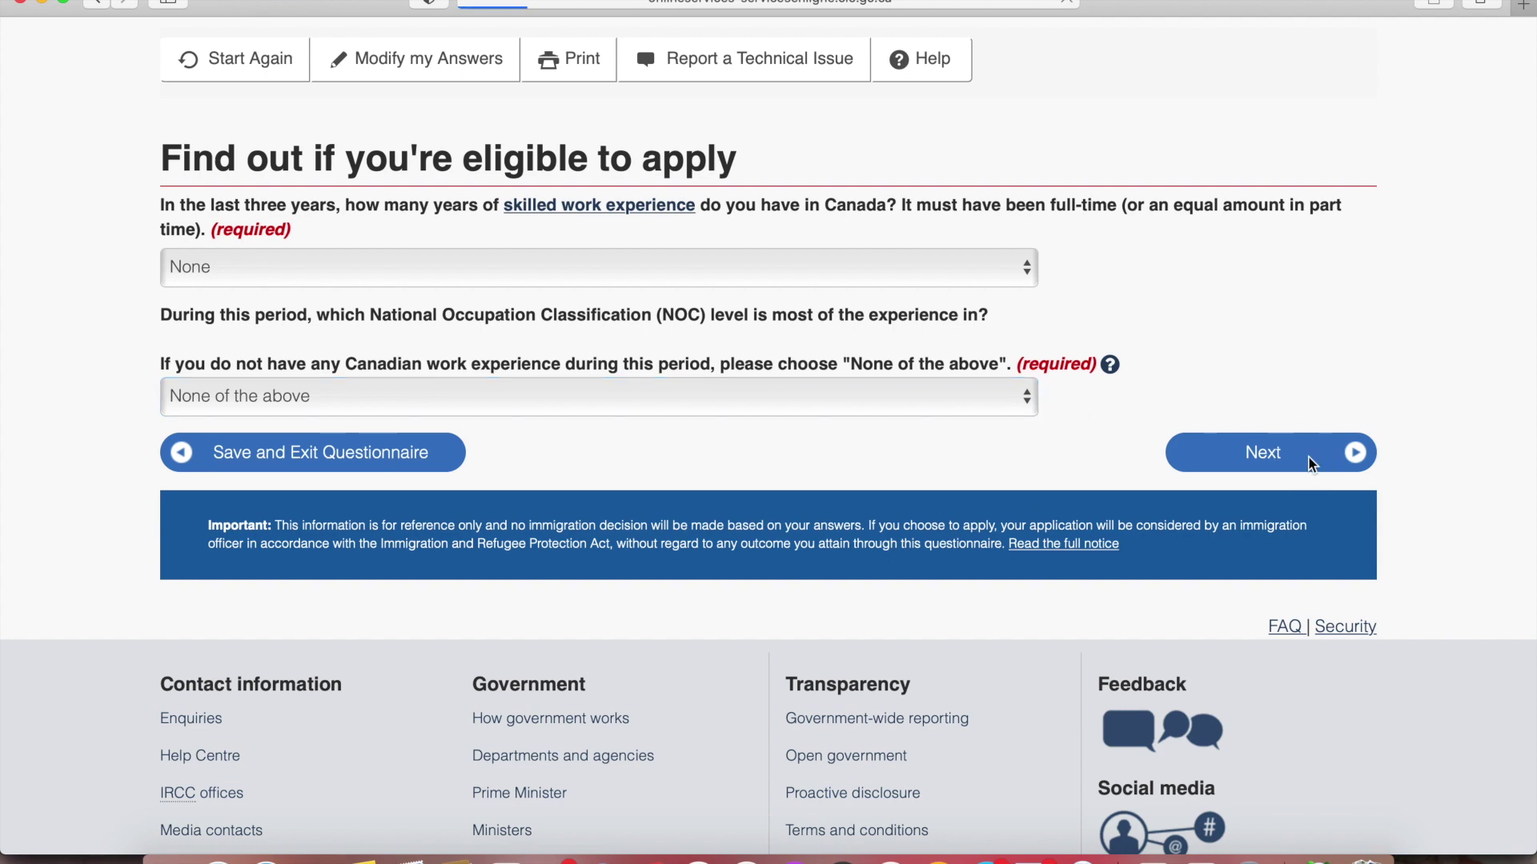
Set skilled experience to Four to Five years and answer No to a trade certificate
{"action": "scroll", "coordinate": [1311, 465], "scroll_direction": "down", "scroll_amount": 3}
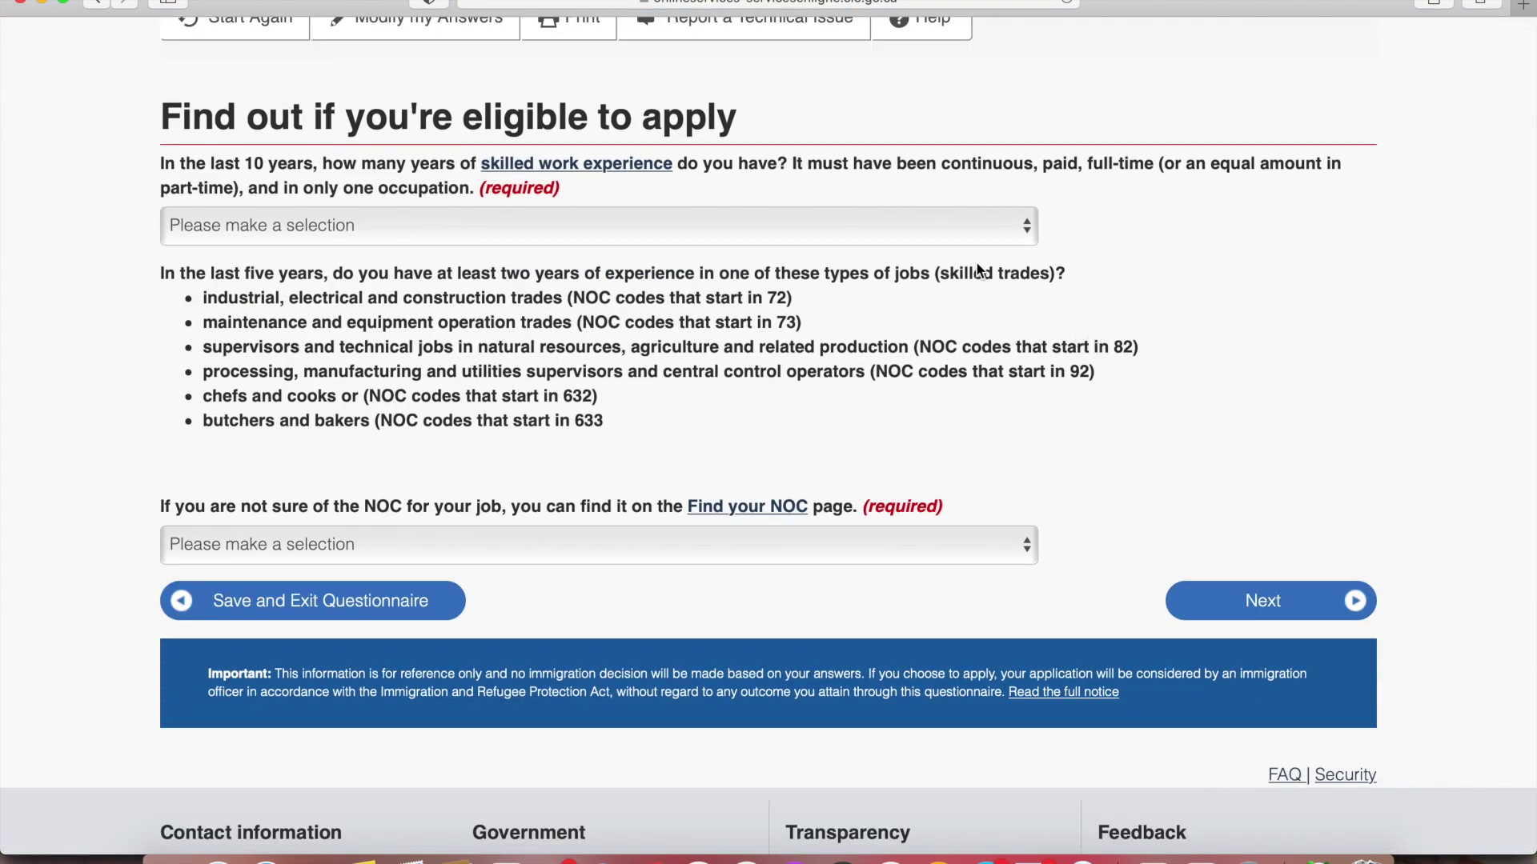
{"action": "left_click", "coordinate": [934, 226]}
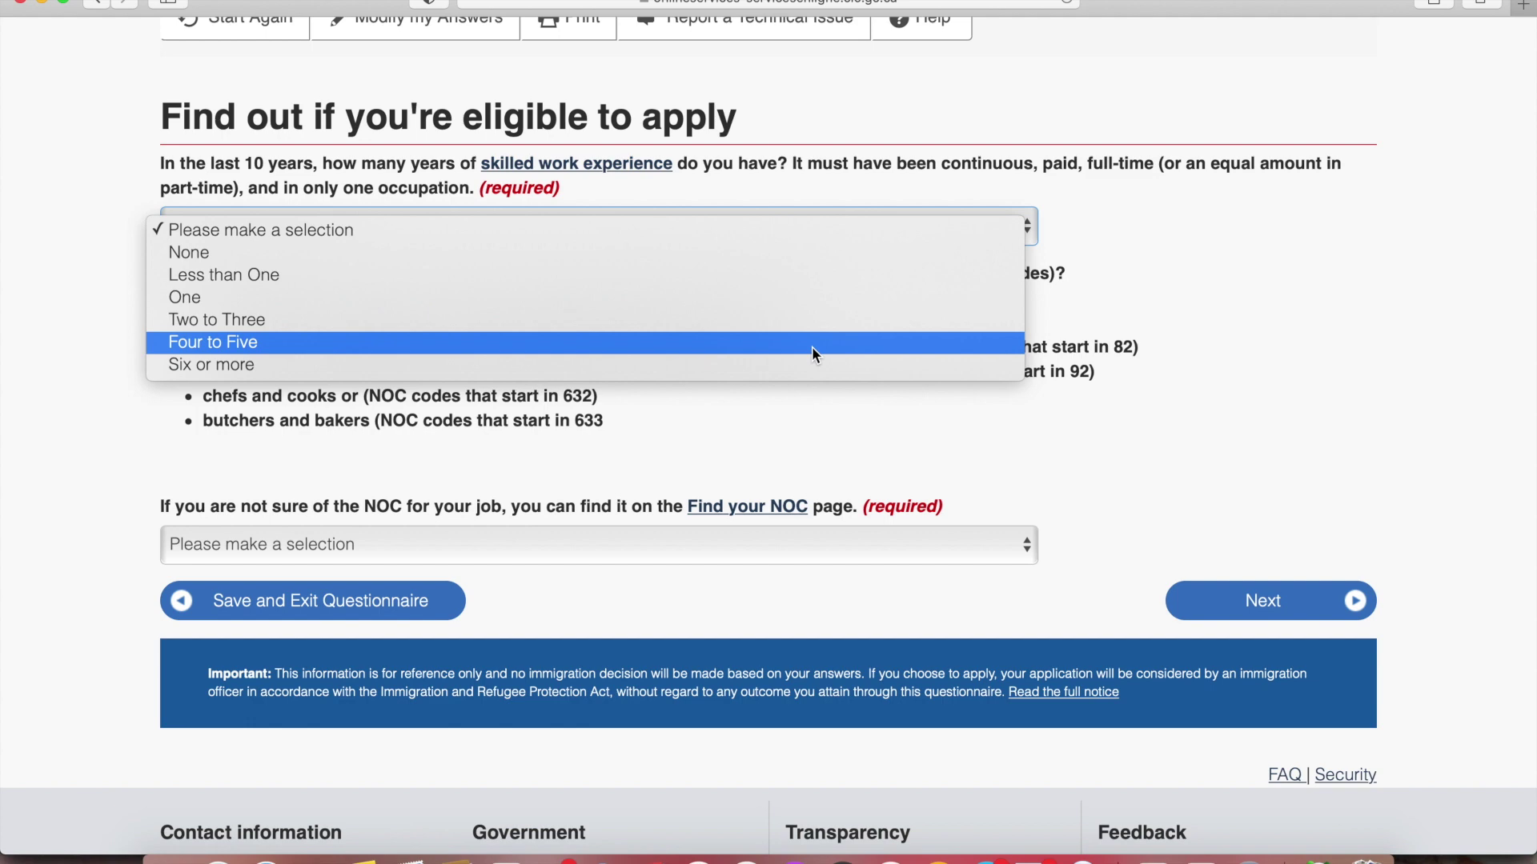
{"action": "left_click", "coordinate": [812, 348]}
{"action": "scroll", "coordinate": [1186, 400], "scroll_direction": "down", "scroll_amount": 2}
{"action": "left_click", "coordinate": [737, 392]}
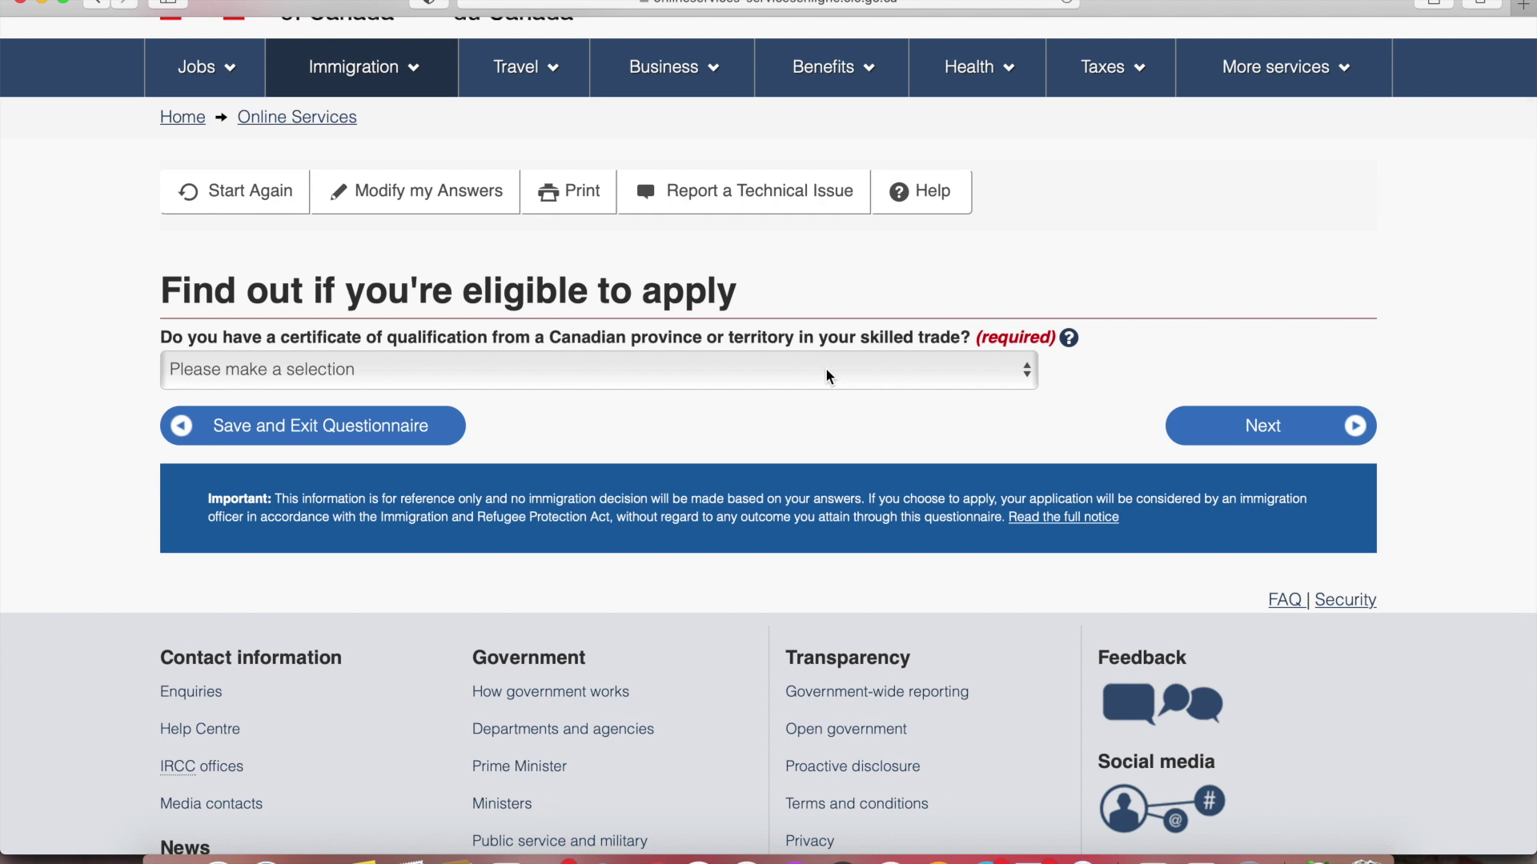
{"action": "left_click", "coordinate": [826, 372]}
{"action": "left_click", "coordinate": [783, 420]}
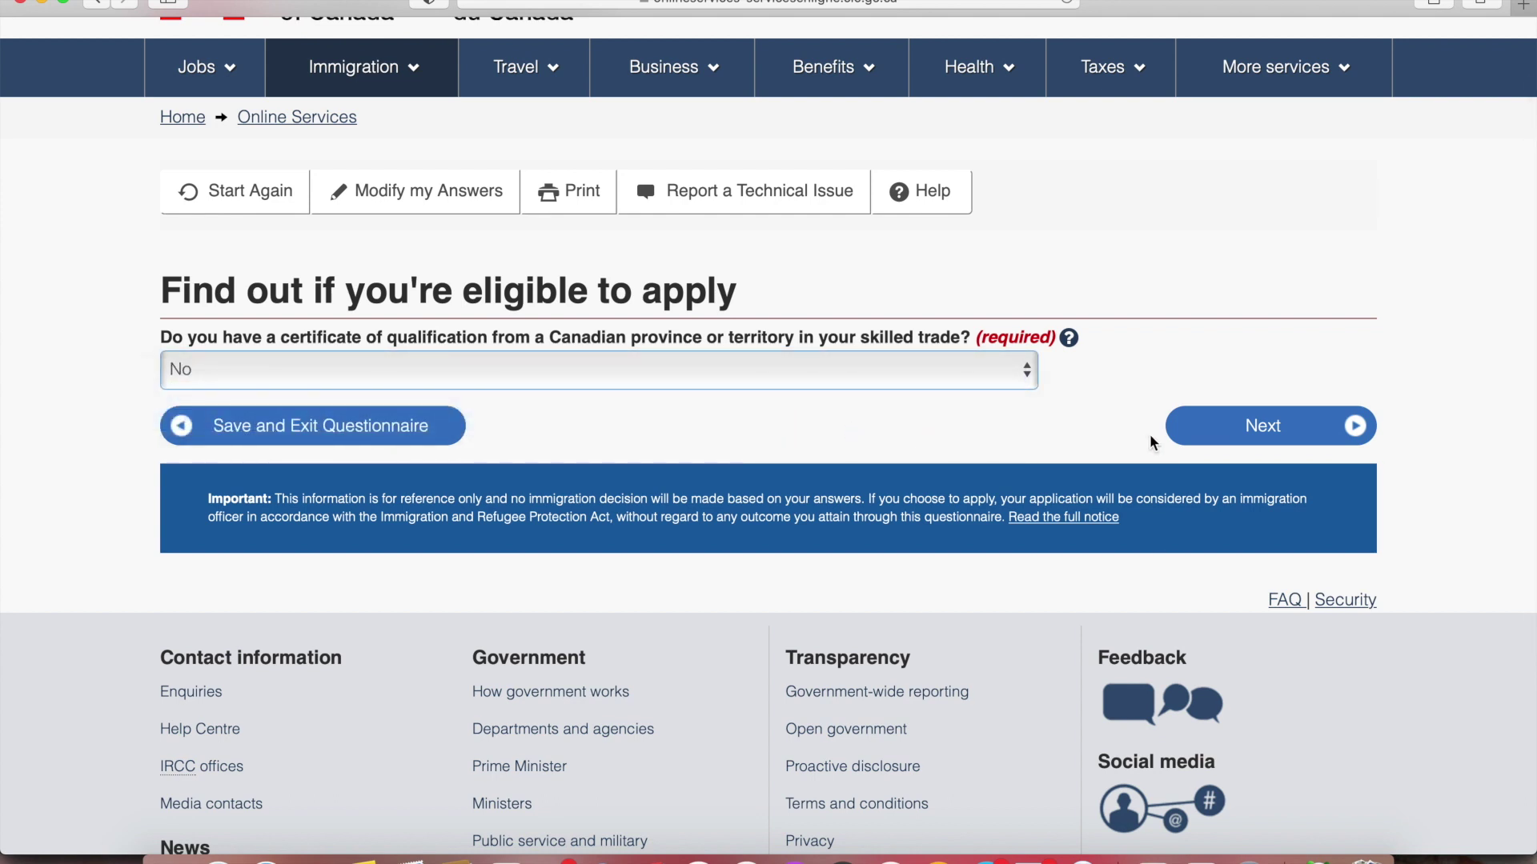
{"action": "left_click", "coordinate": [1238, 428]}
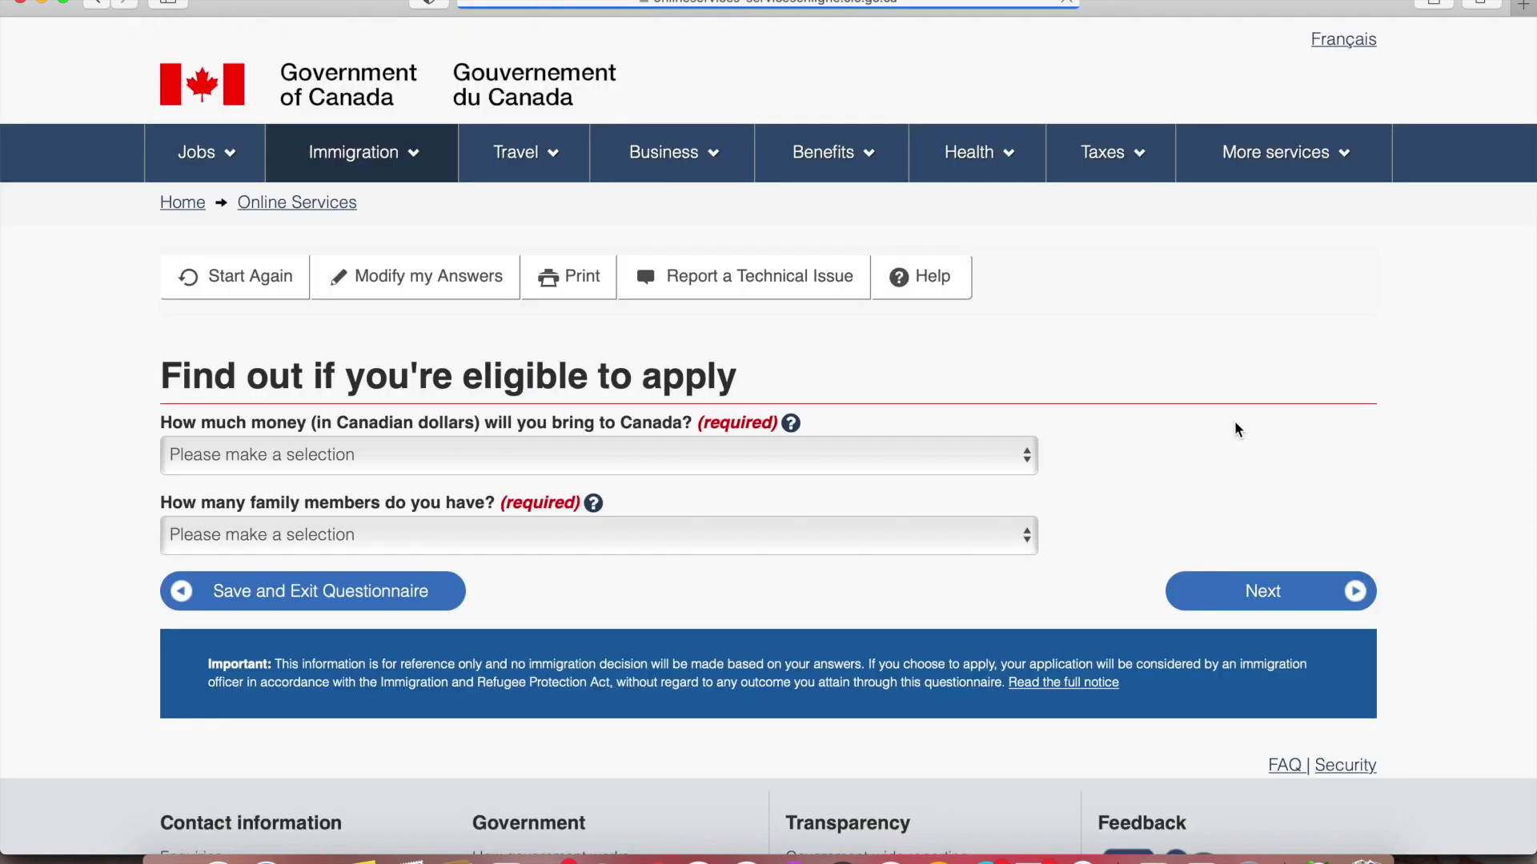
Set settlement funds to 16,135 - 19,835 and family members to 2
{"action": "scroll", "coordinate": [1183, 384], "scroll_direction": "down", "scroll_amount": 2}
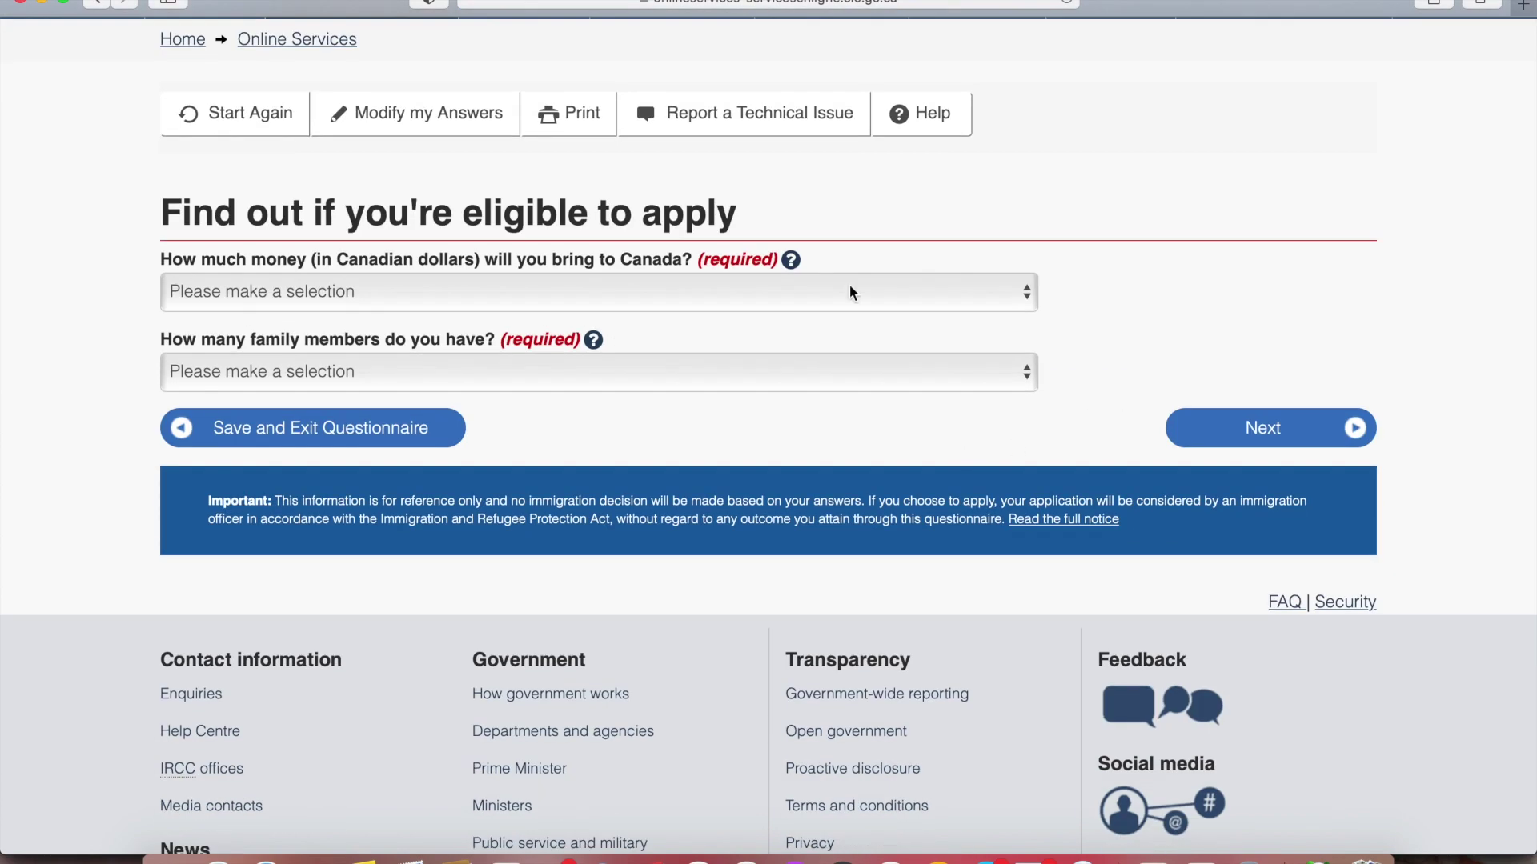
{"action": "left_click", "coordinate": [851, 292]}
{"action": "left_click", "coordinate": [753, 362]}
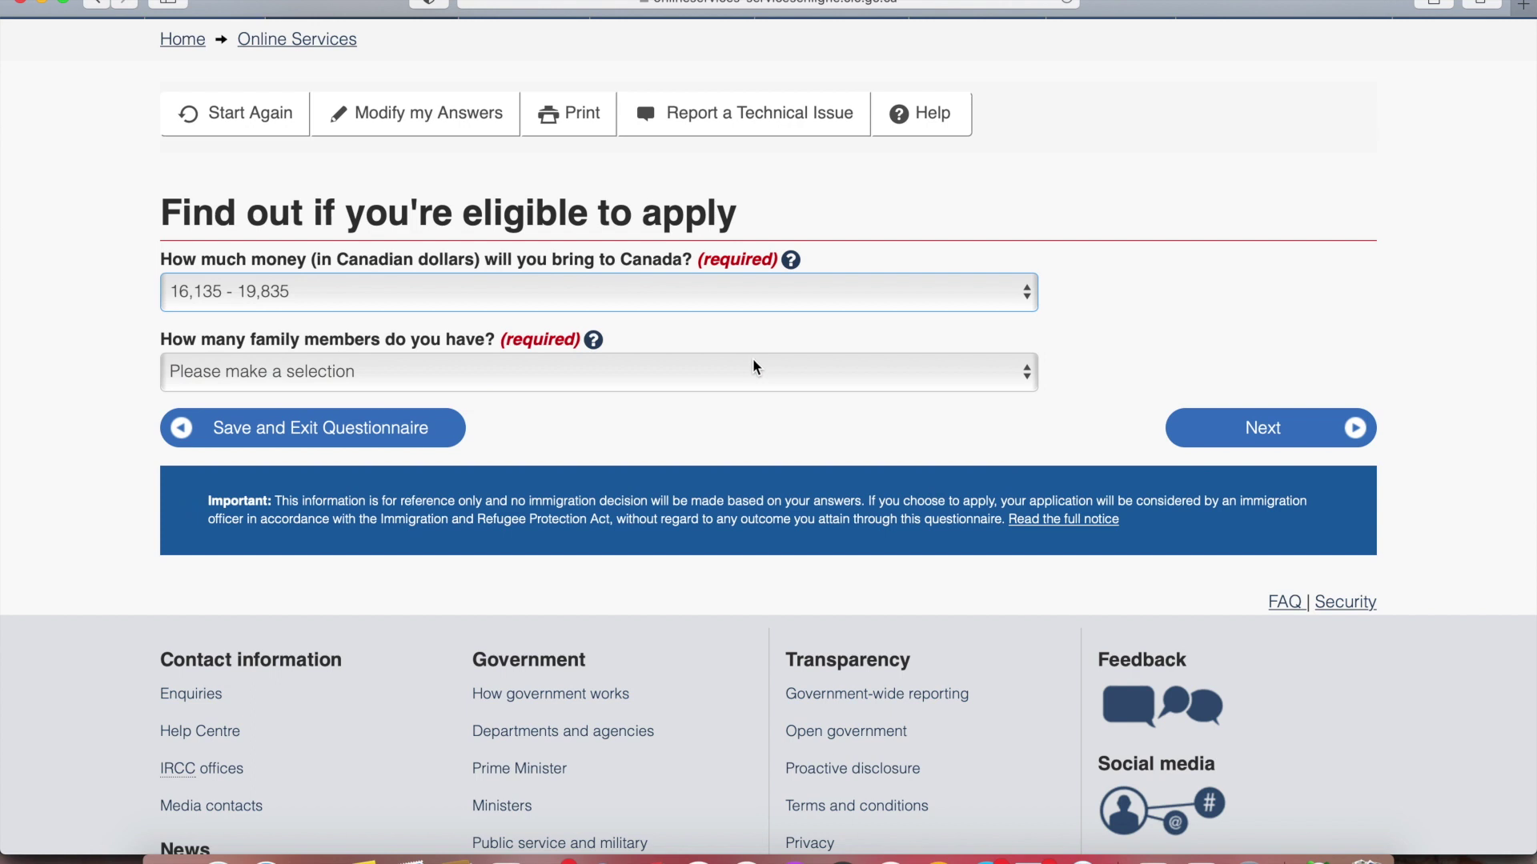
{"action": "left_click", "coordinate": [645, 374]}
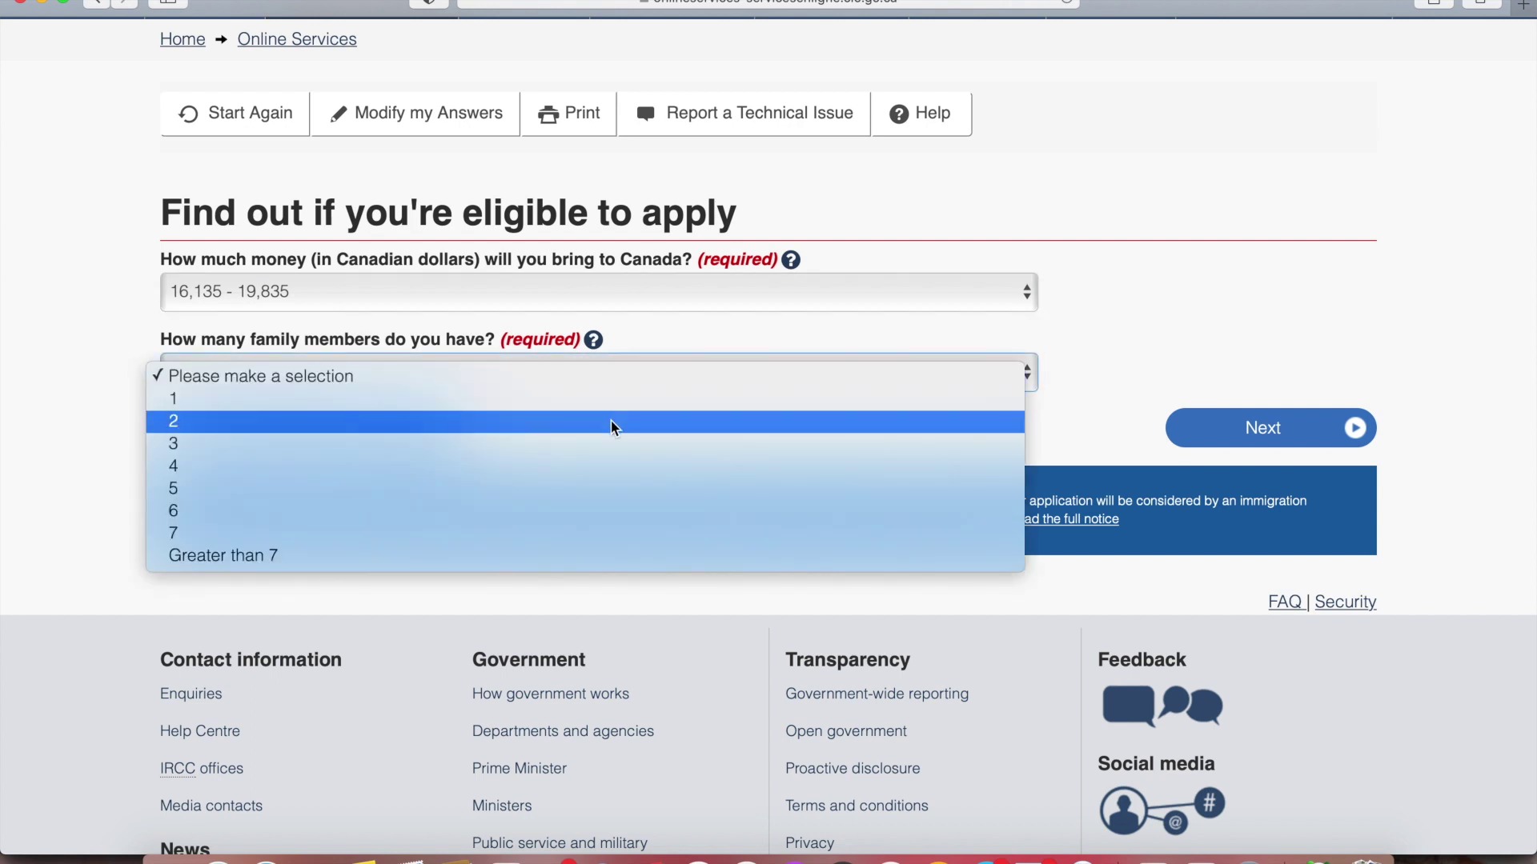
{"action": "left_click", "coordinate": [611, 421]}
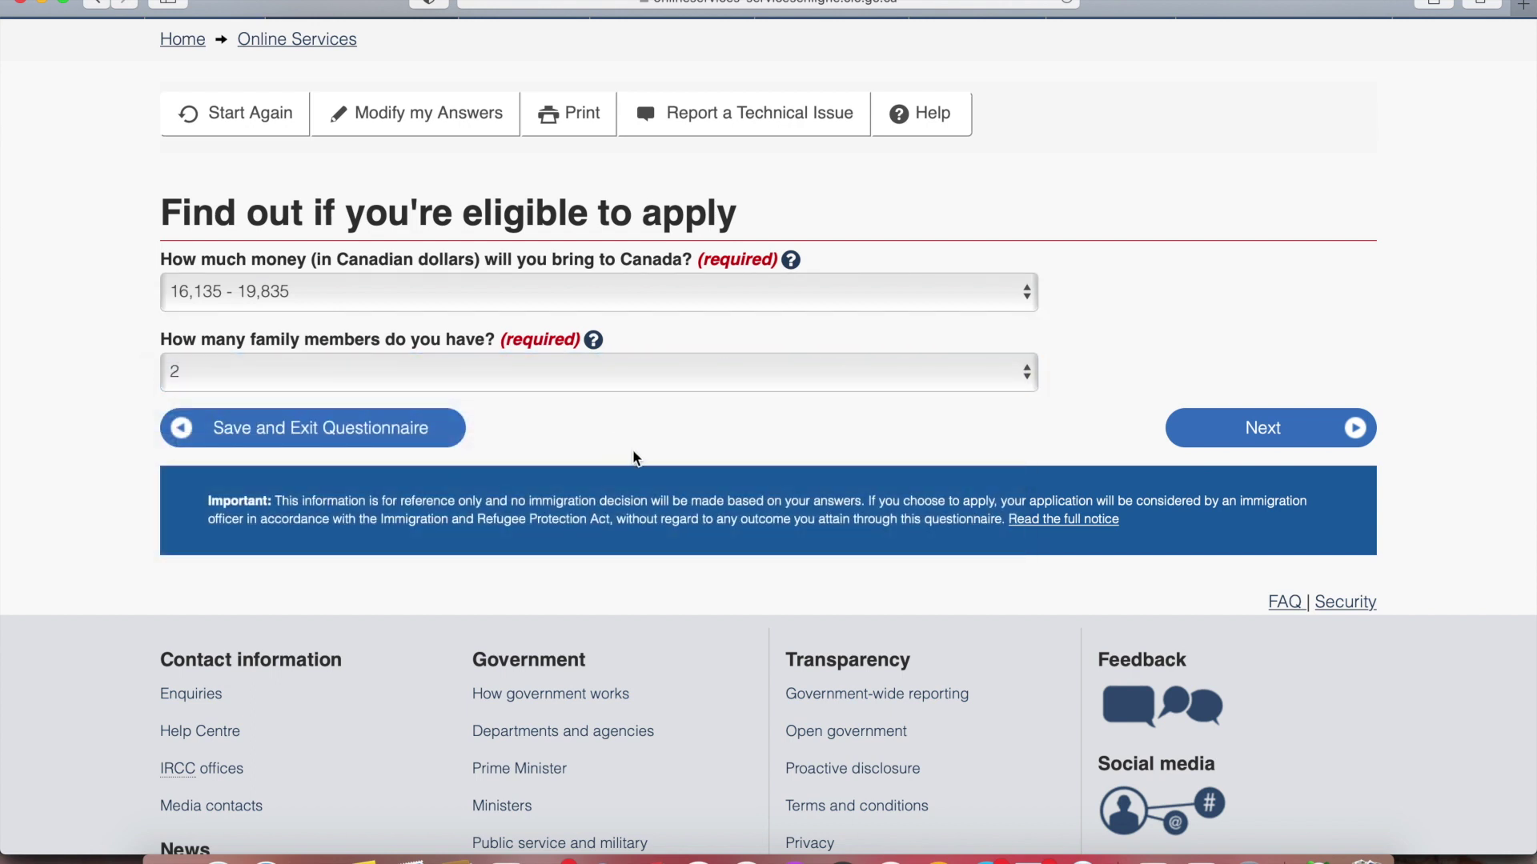
{"action": "left_click", "coordinate": [1282, 441]}
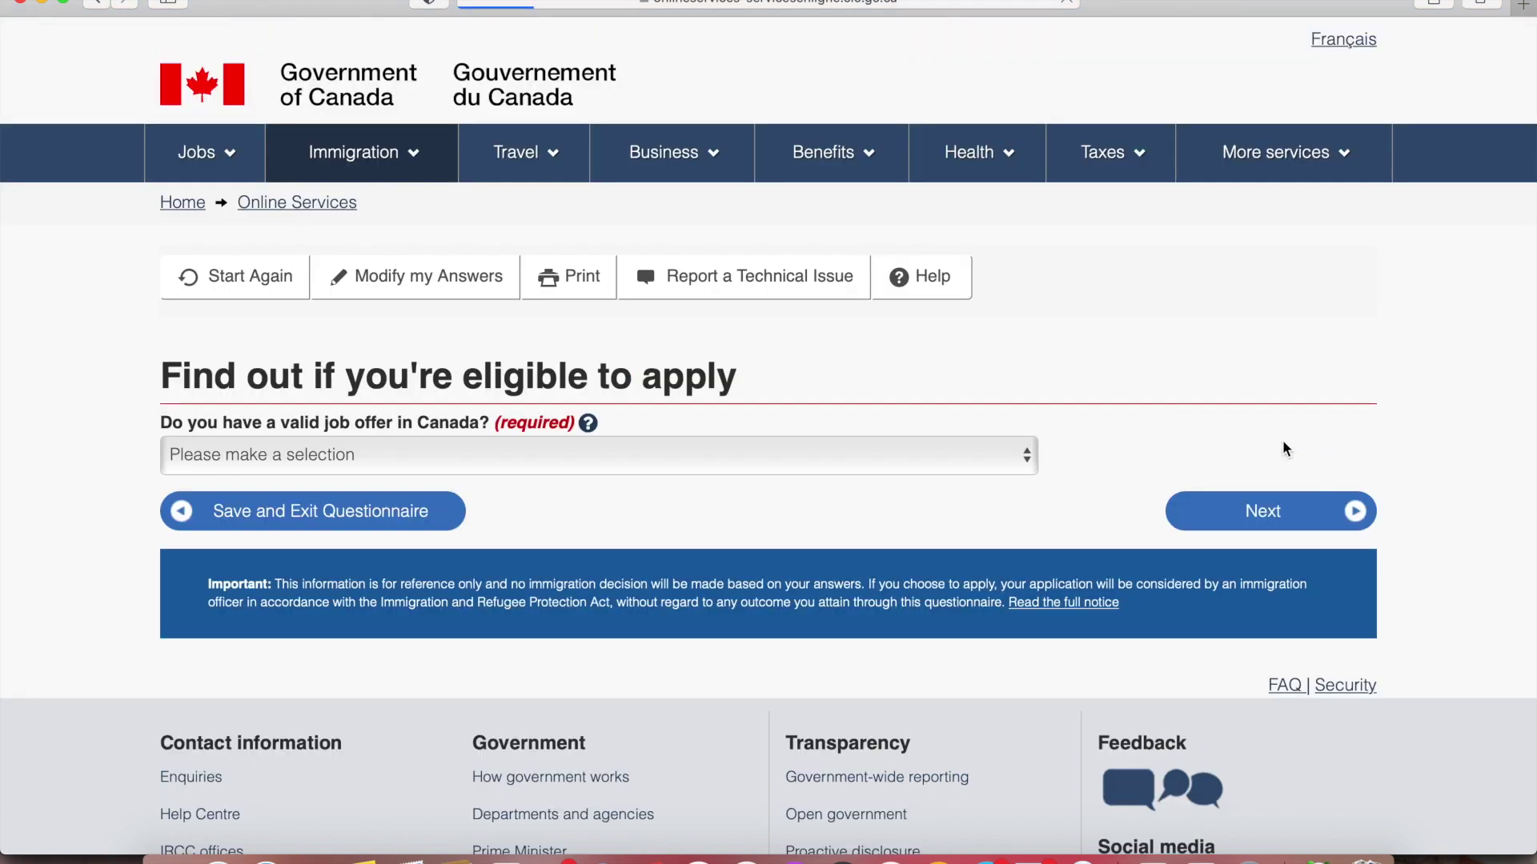
Answer No to having a Canadian job offer
{"action": "scroll", "coordinate": [1282, 441], "scroll_direction": "down", "scroll_amount": 3}
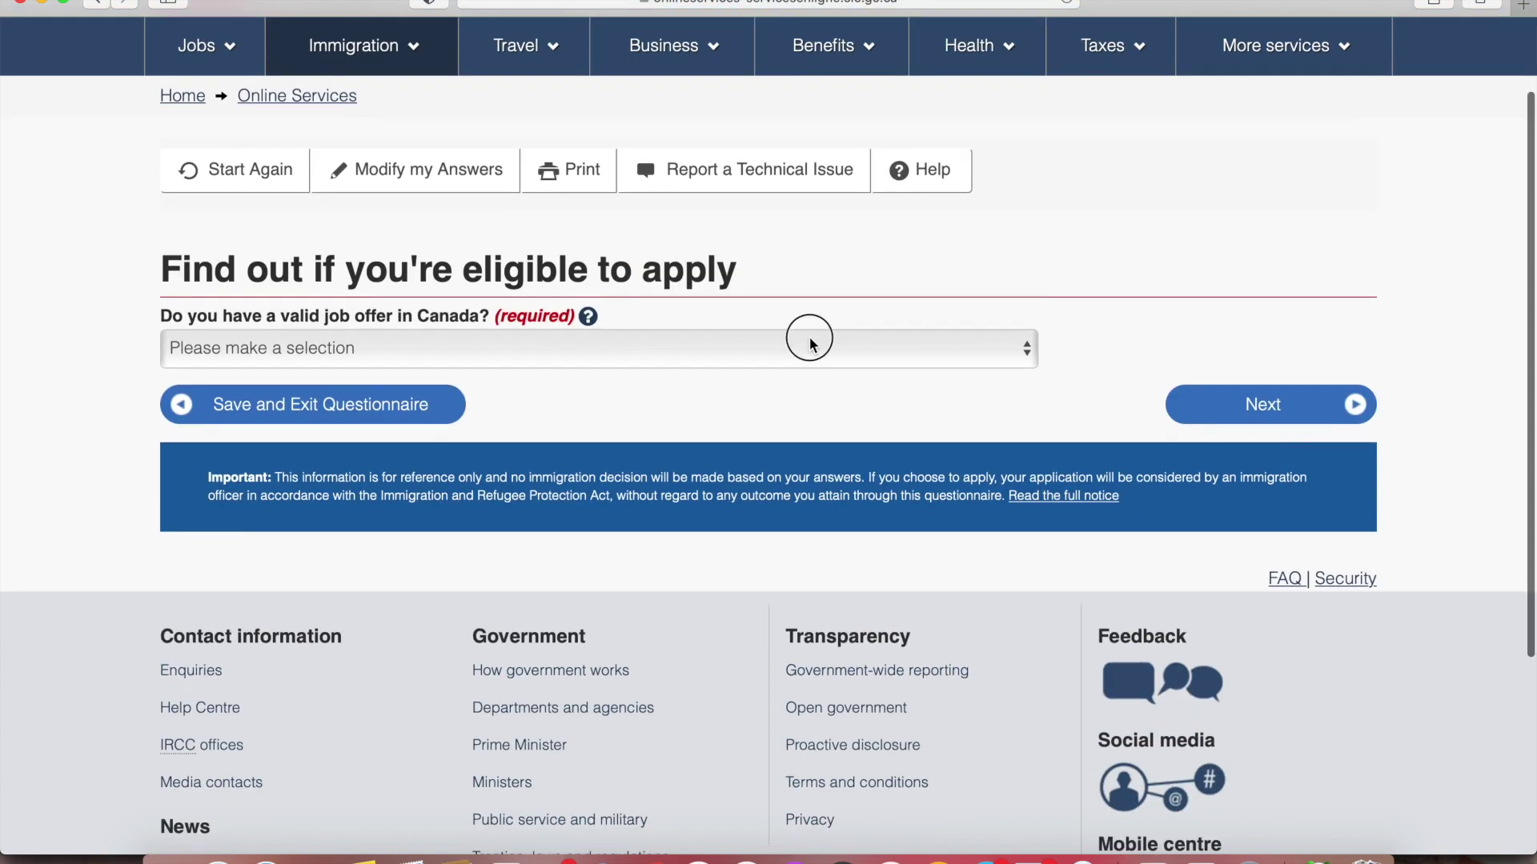
{"action": "left_click", "coordinate": [809, 345]}
{"action": "left_click", "coordinate": [744, 396]}
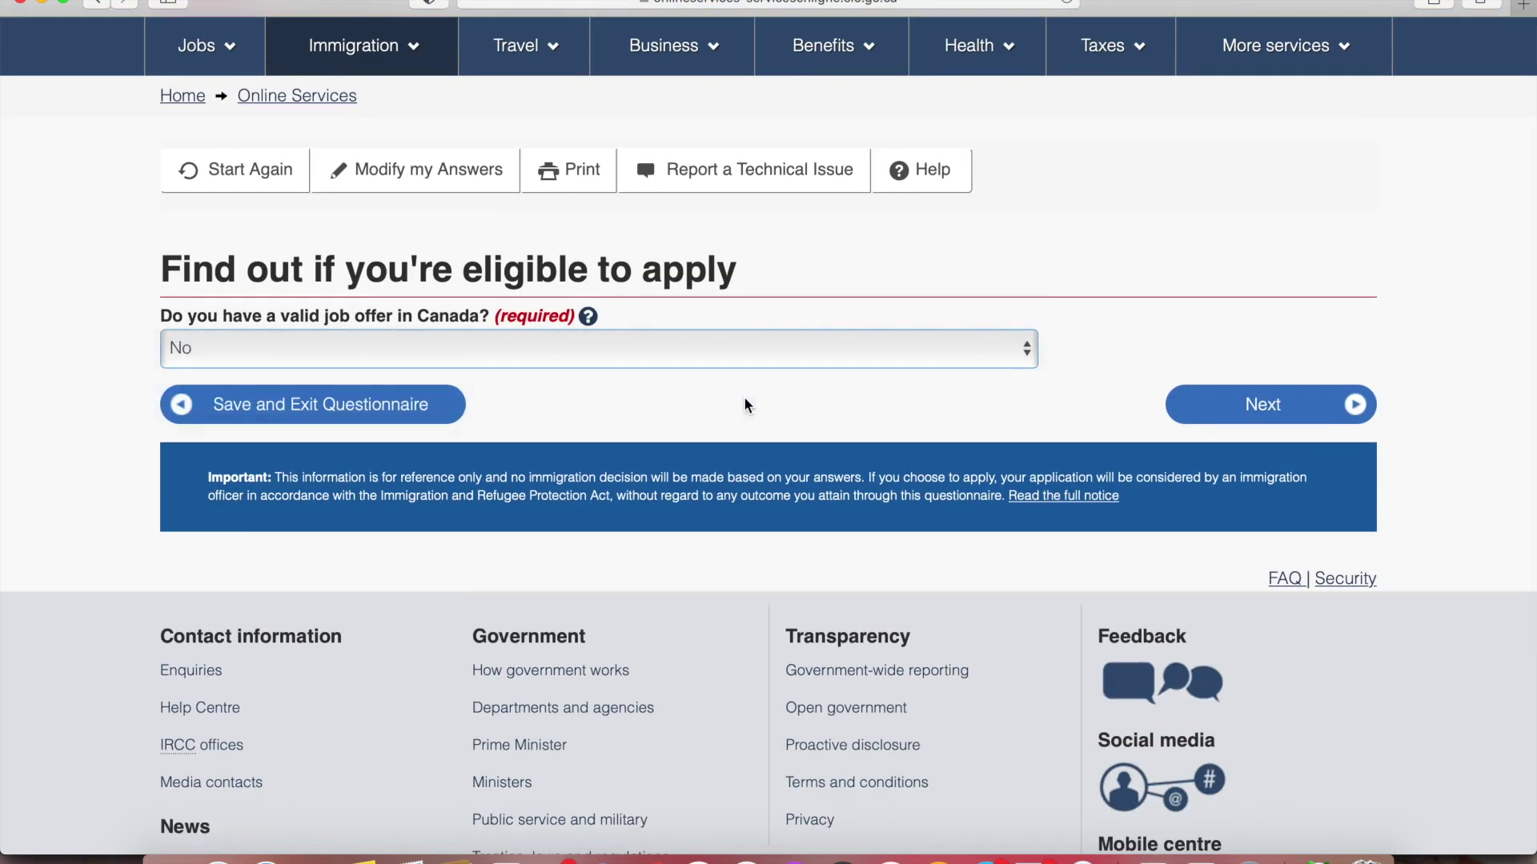
{"action": "left_click", "coordinate": [1260, 406]}
Set the date of birth to 1990 February 01
{"action": "scroll", "coordinate": [1257, 401], "scroll_direction": "down", "scroll_amount": 5}
{"action": "left_click", "coordinate": [386, 253]}
{"action": "left_click", "coordinate": [343, 504]}
{"action": "left_click", "coordinate": [544, 241]}
{"action": "left_click", "coordinate": [538, 292]}
{"action": "left_click", "coordinate": [837, 243]}
{"action": "left_click", "coordinate": [838, 264]}
Choose Bachelor's degree as highest education and continue
{"action": "scroll", "coordinate": [560, 464], "scroll_direction": "down", "scroll_amount": 1}
{"action": "left_click", "coordinate": [560, 386]}
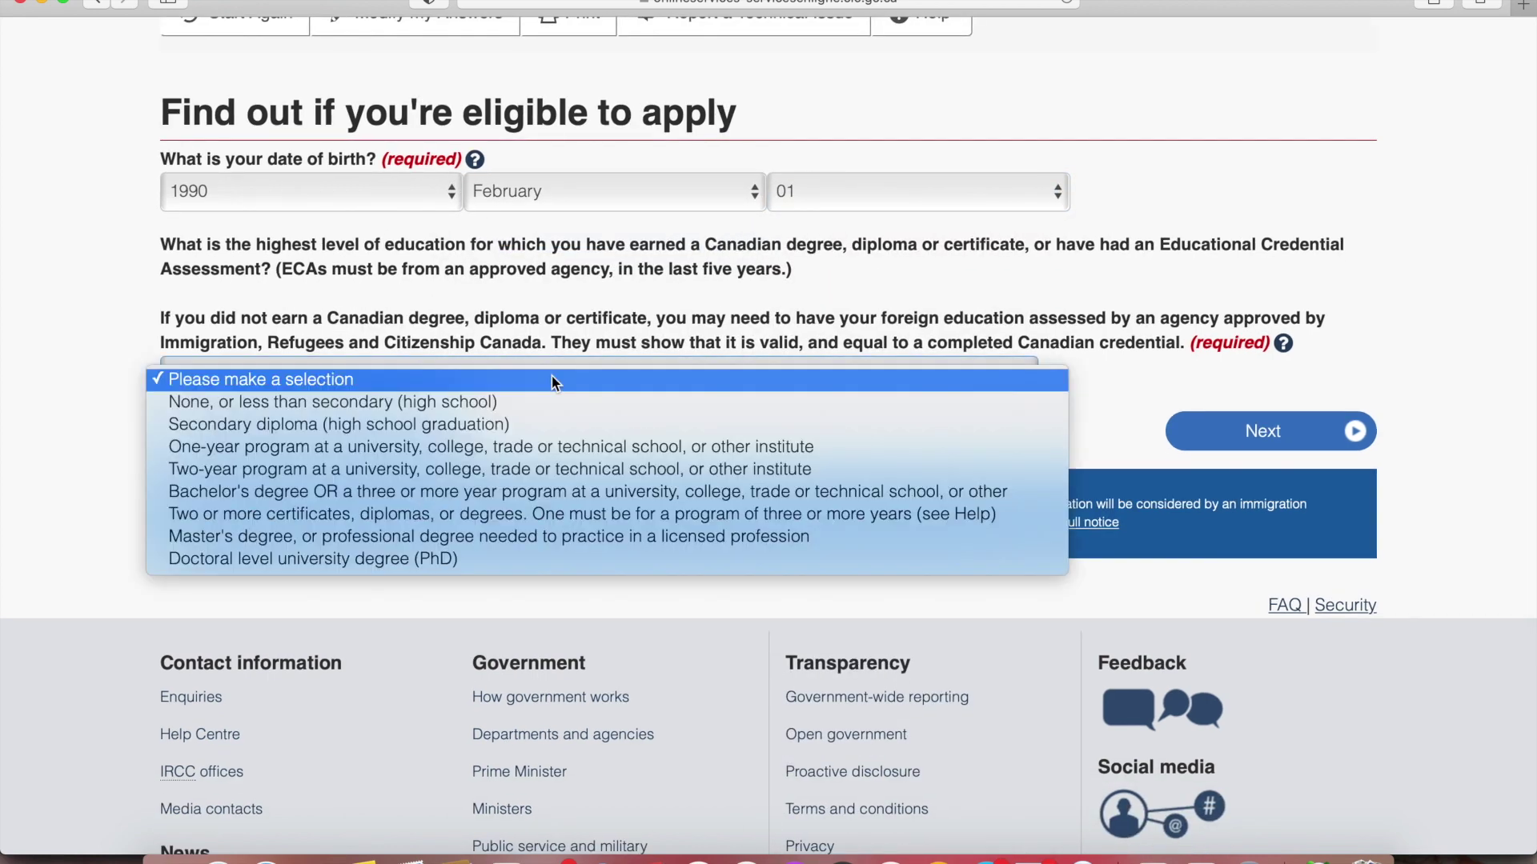
{"action": "left_click", "coordinate": [501, 491]}
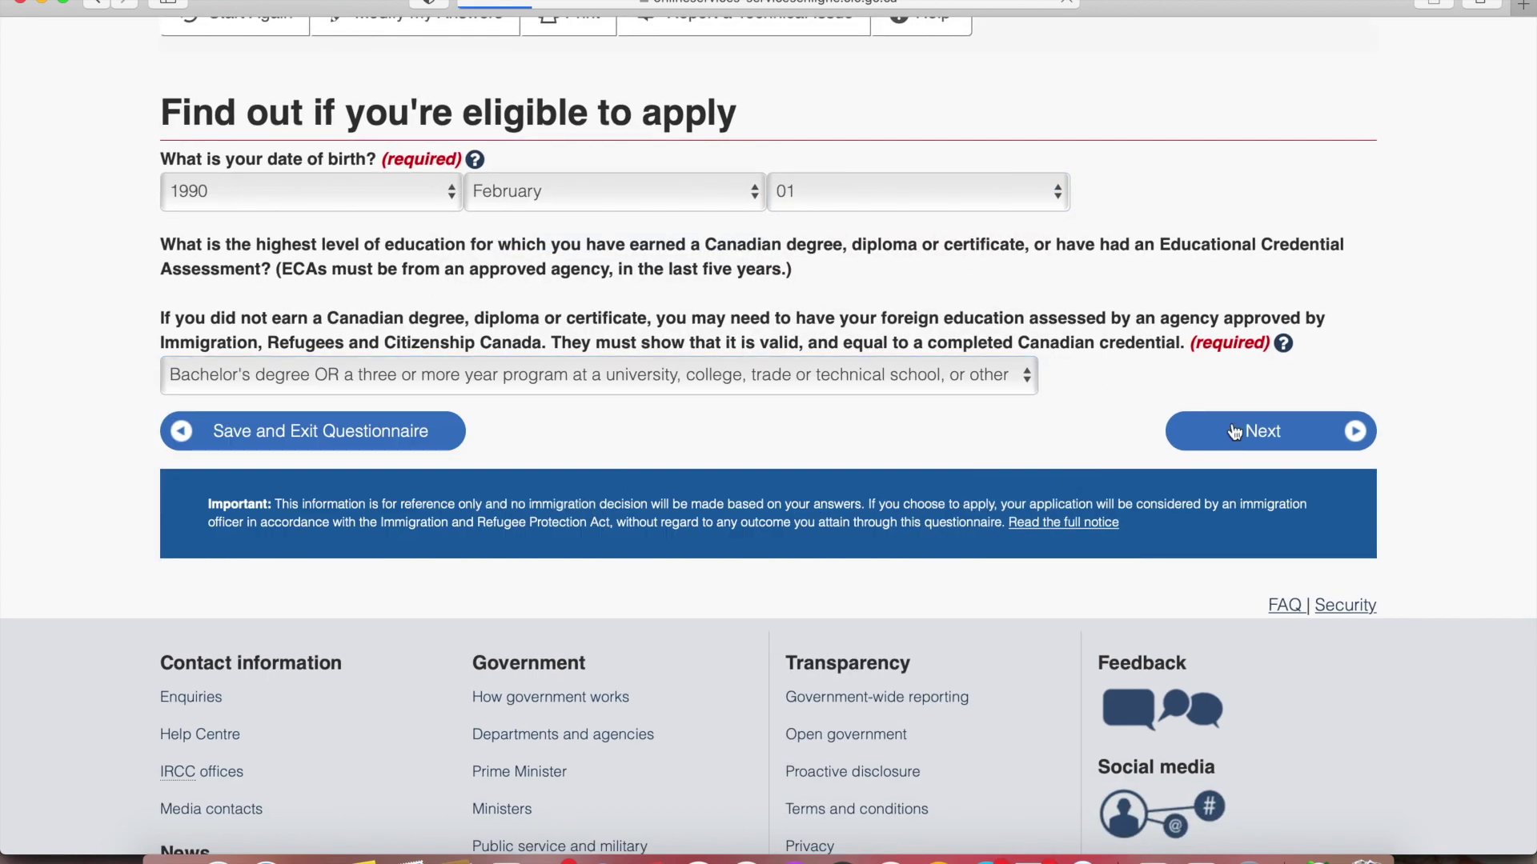
{"action": "left_click", "coordinate": [1235, 432]}
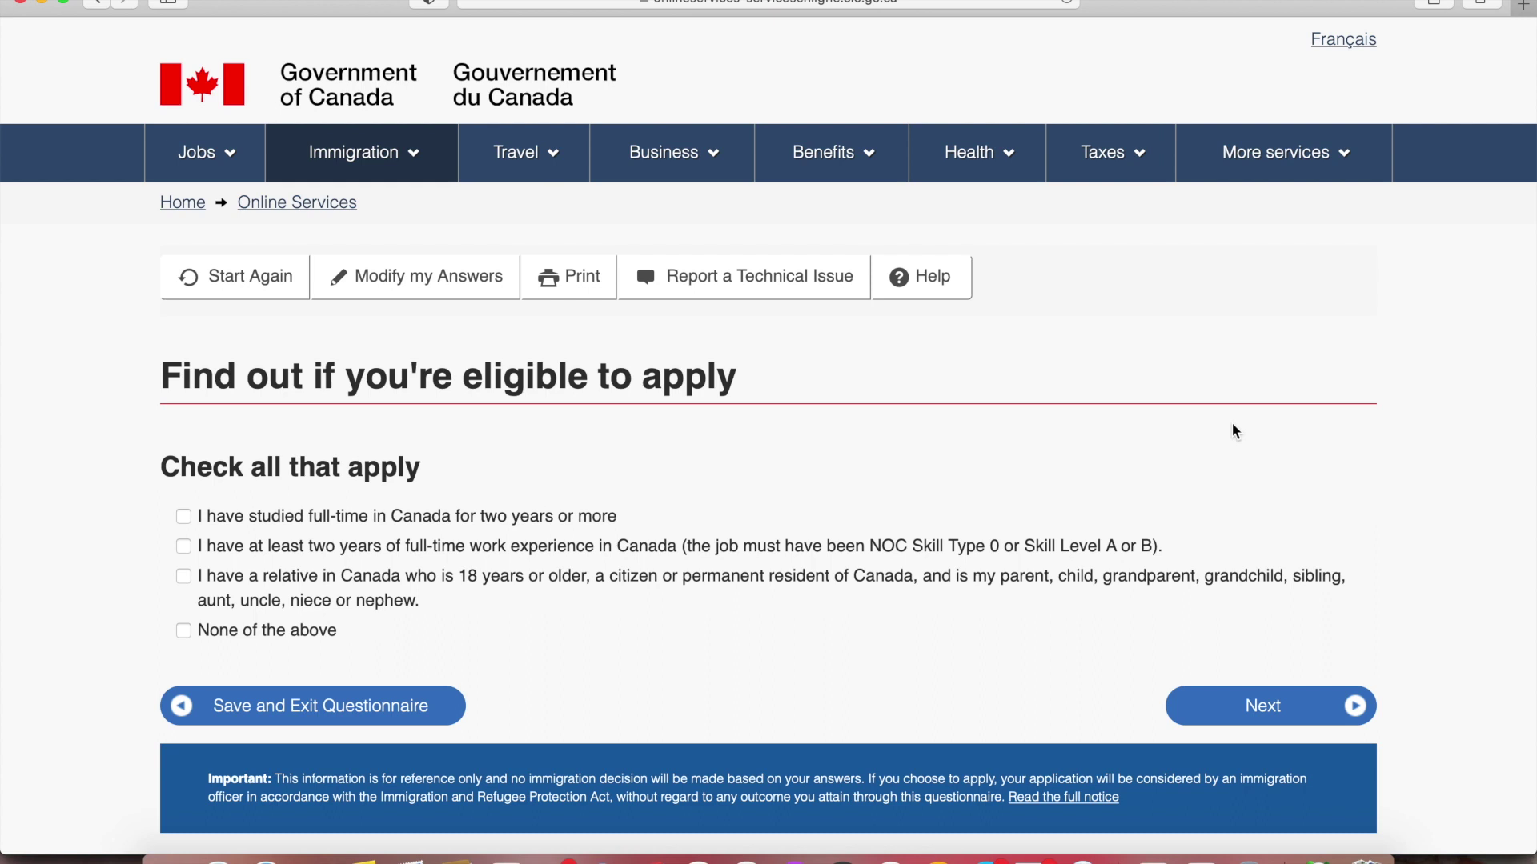
Tick None of the above and set marital status to Married
{"action": "scroll", "coordinate": [1232, 431], "scroll_direction": "down", "scroll_amount": 3}
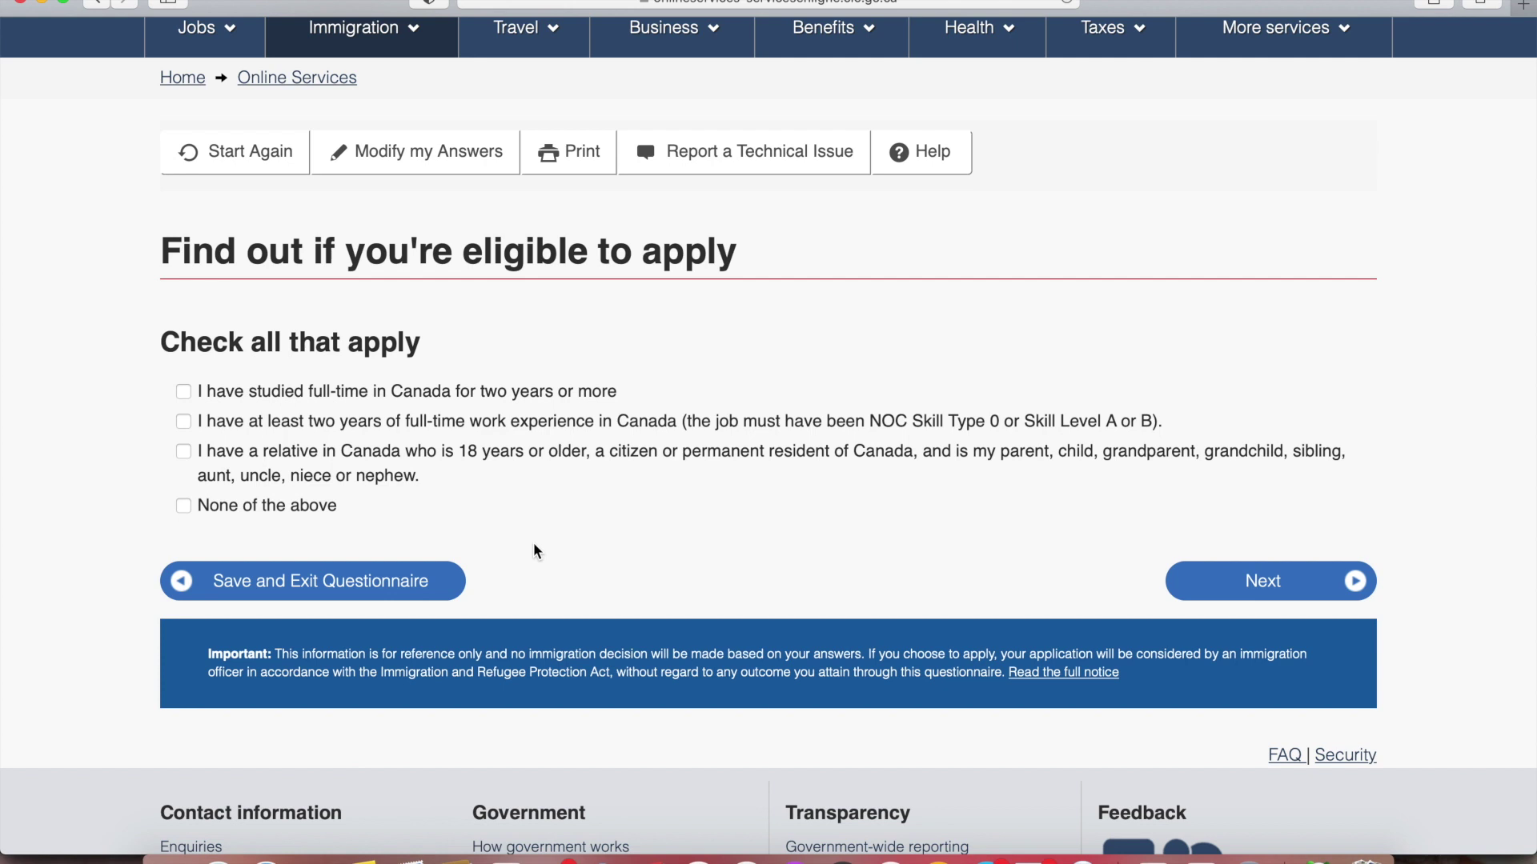
{"action": "left_click", "coordinate": [185, 507]}
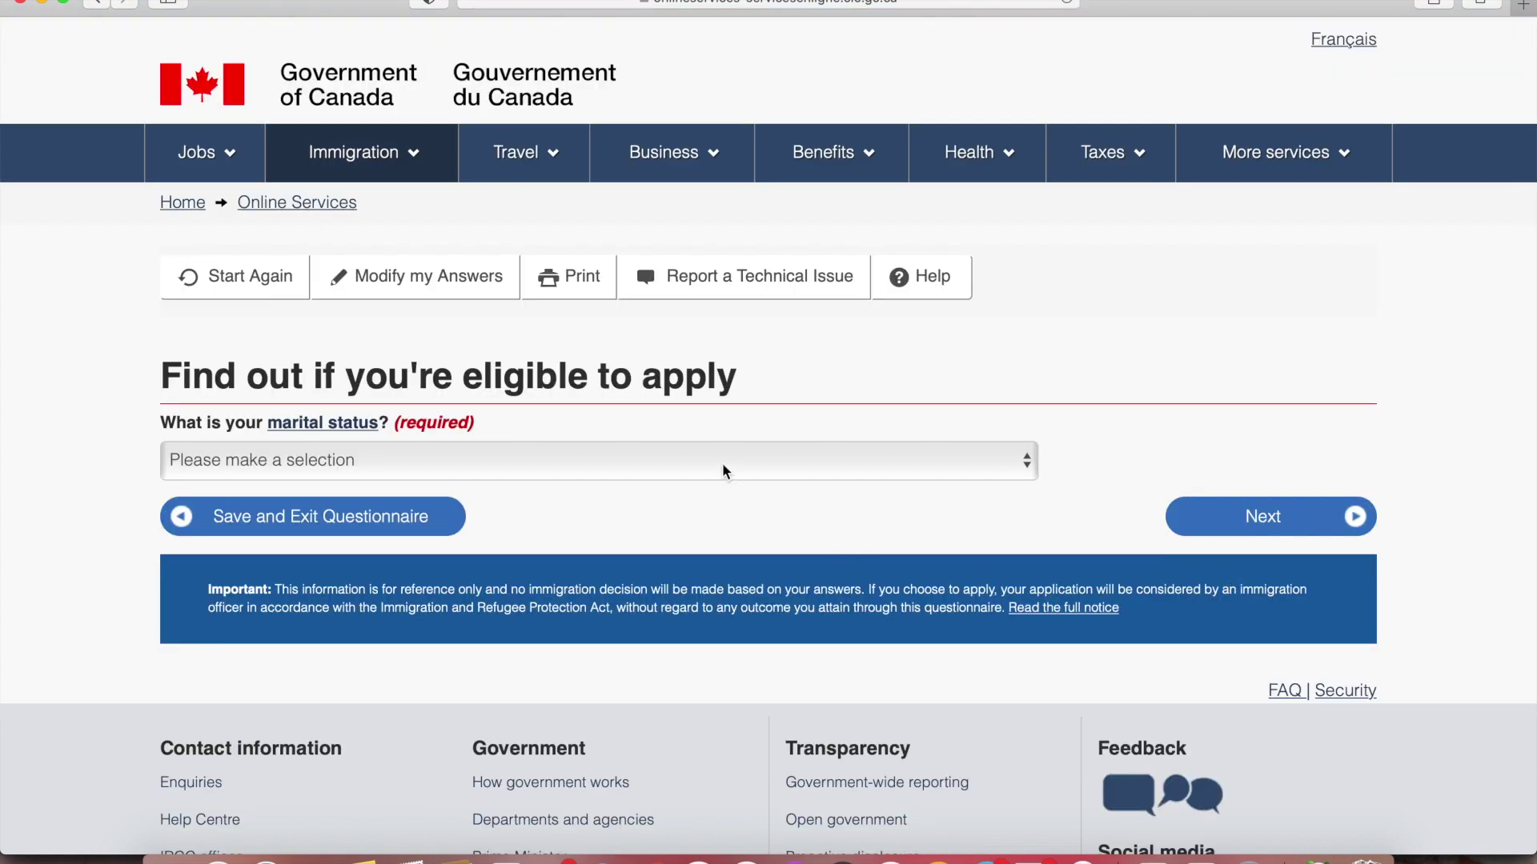
{"action": "left_click", "coordinate": [722, 464]}
{"action": "left_click", "coordinate": [691, 488]}
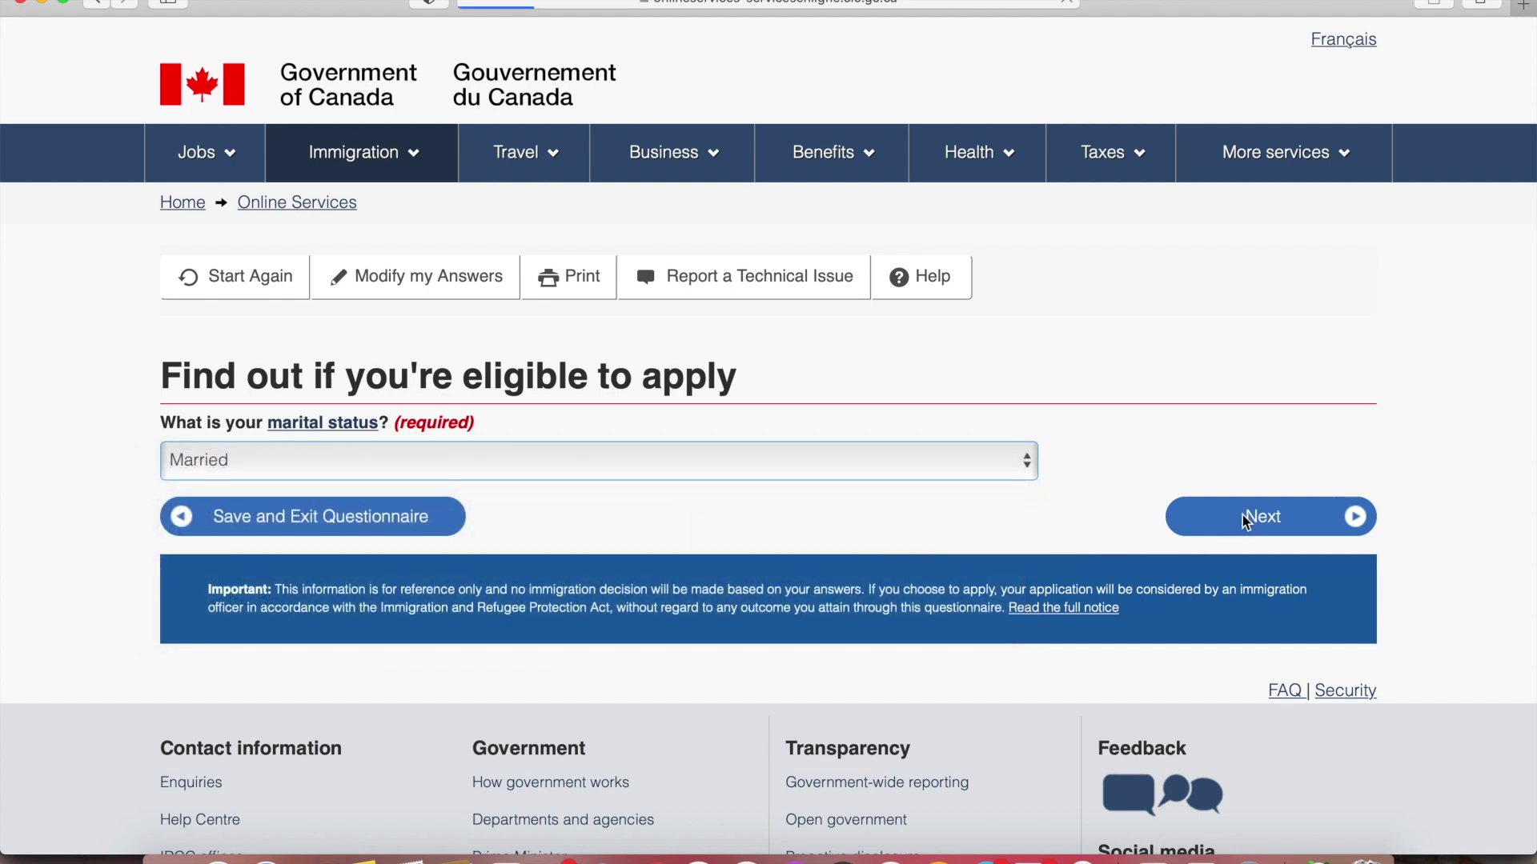
Answer Yes to the spouse coming along and No to spouse citizenship or residency
{"action": "left_click", "coordinate": [761, 468]}
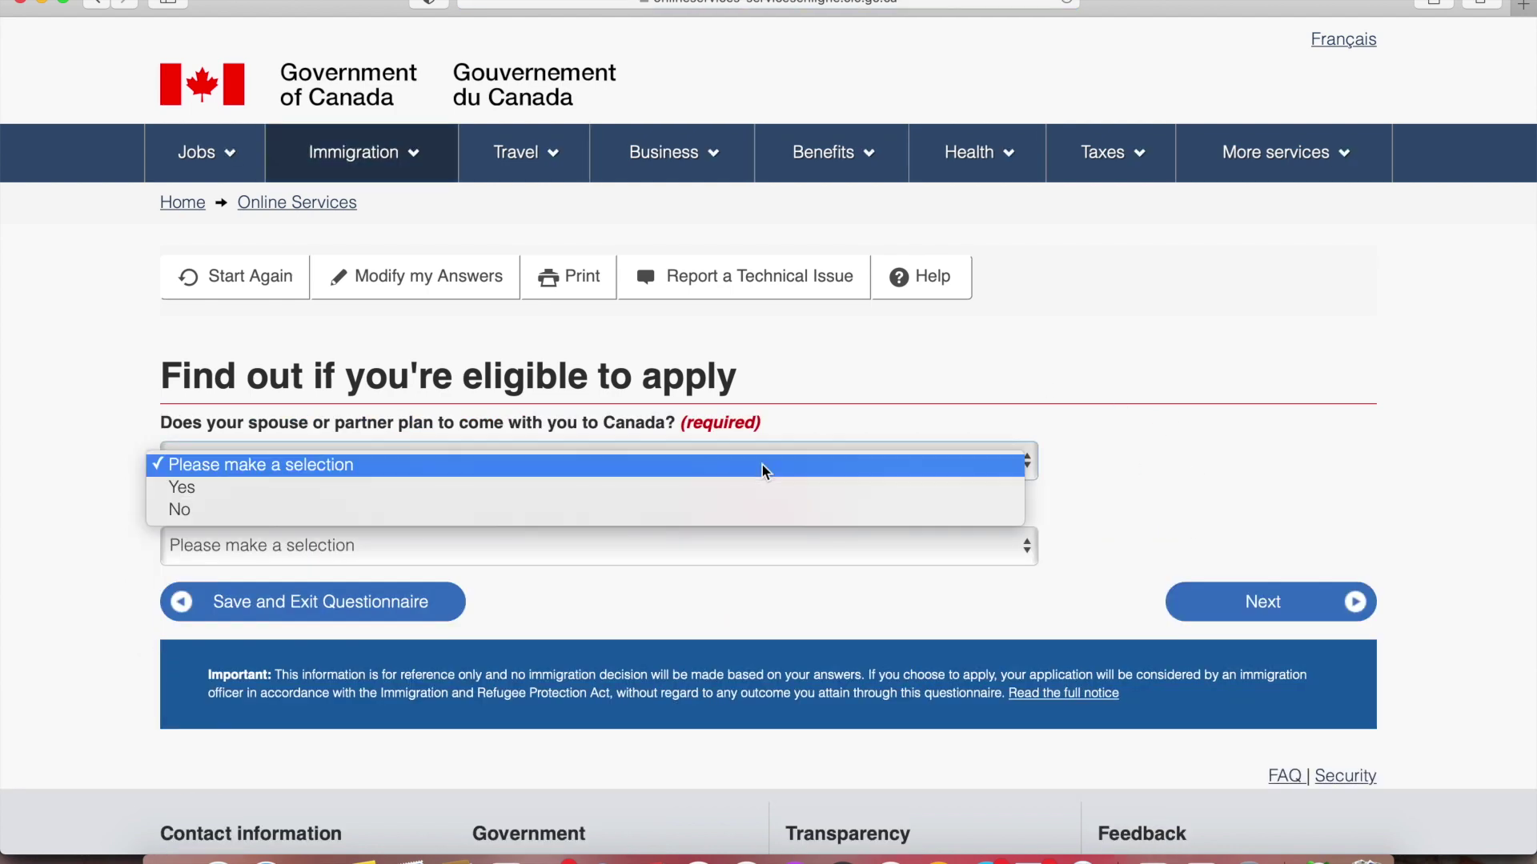
{"action": "left_click", "coordinate": [727, 488]}
{"action": "left_click", "coordinate": [1093, 515]}
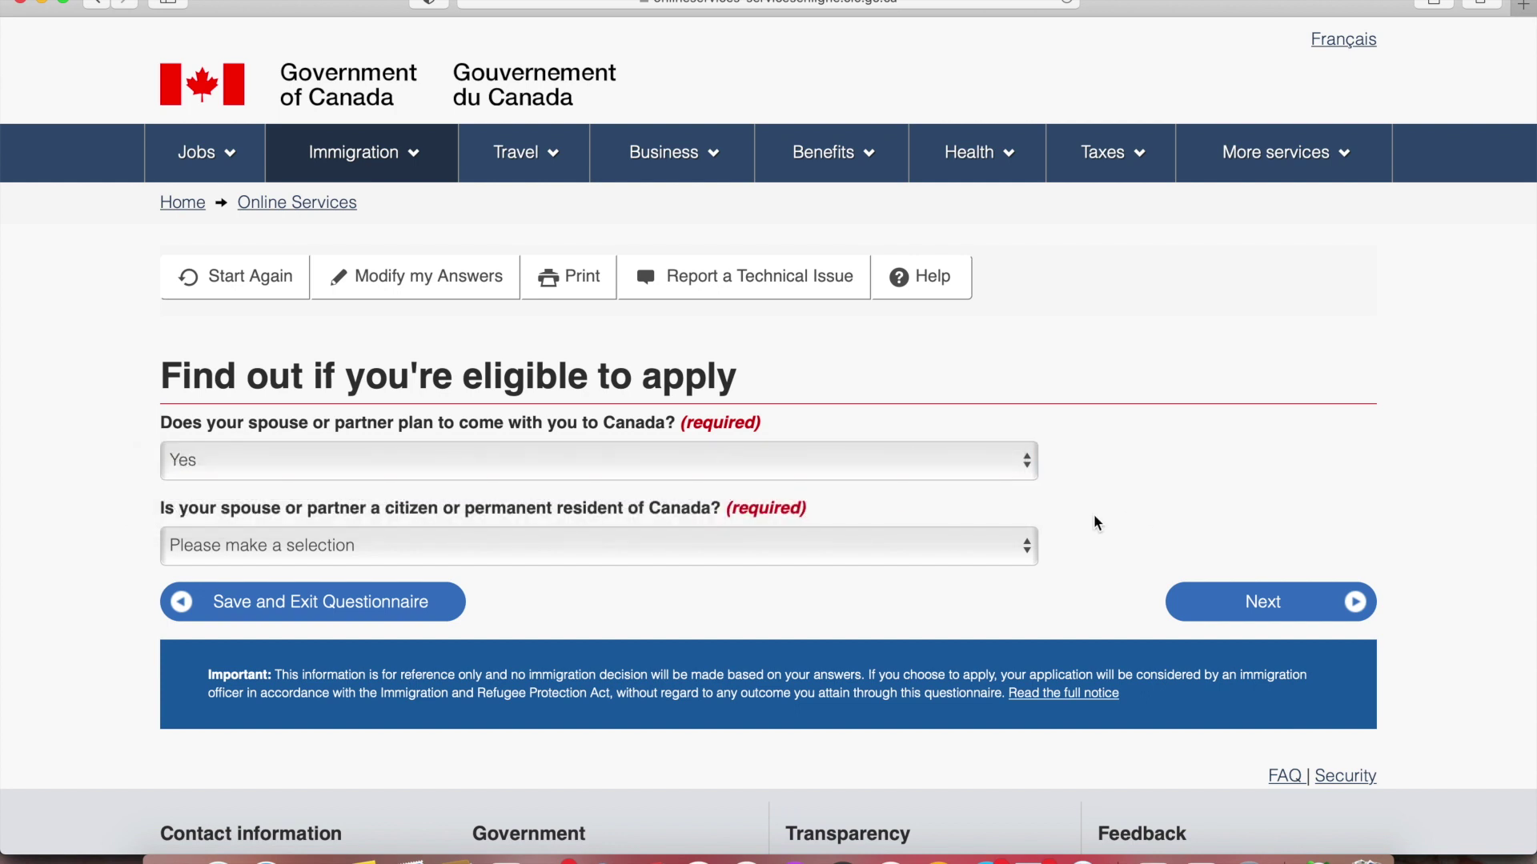
{"action": "left_click", "coordinate": [916, 558]}
{"action": "left_click", "coordinate": [839, 596]}
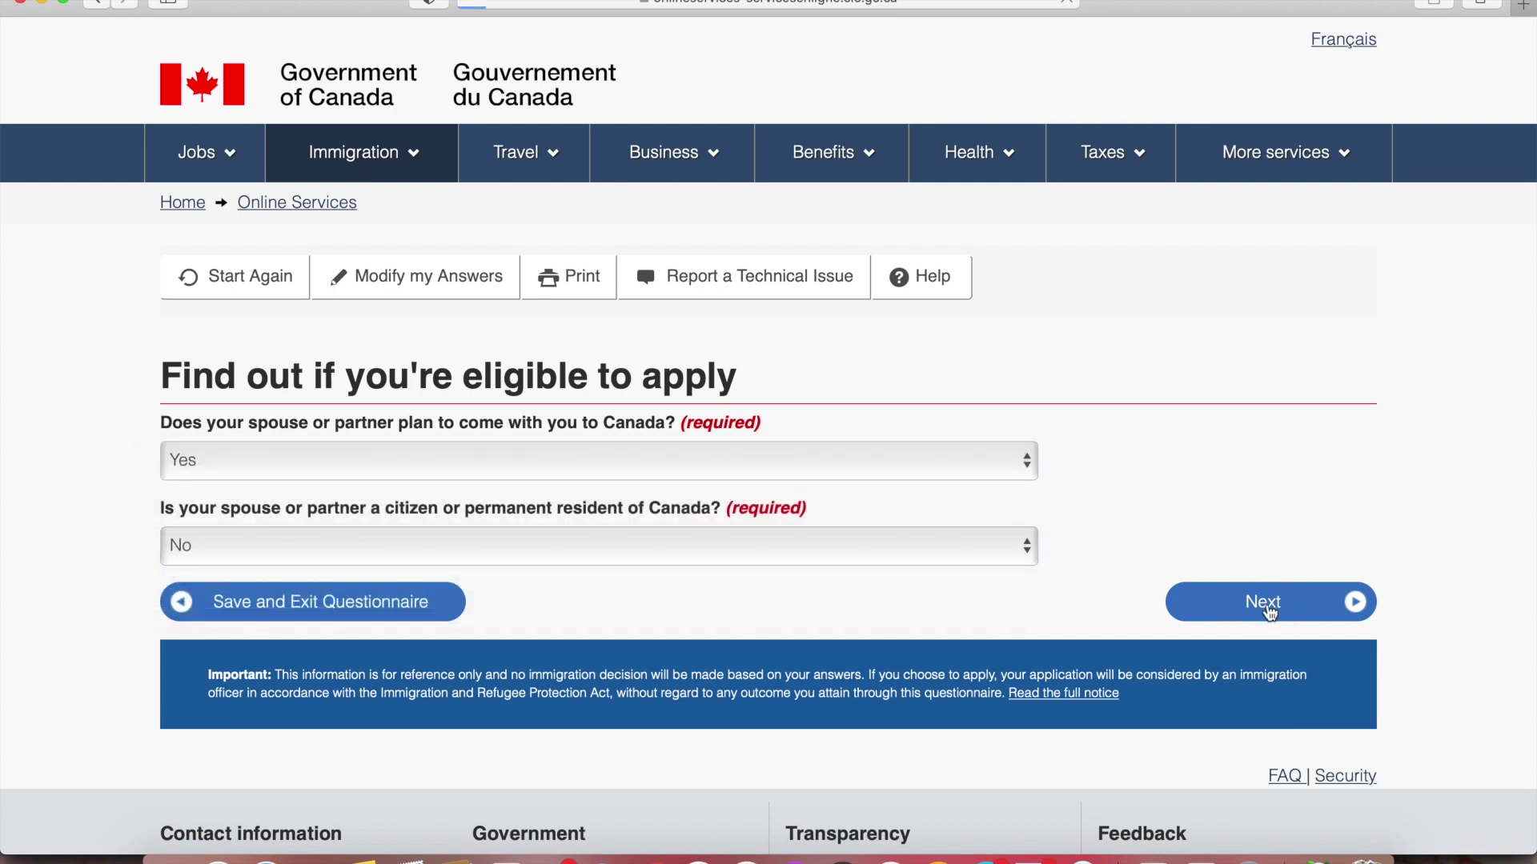
{"action": "left_click", "coordinate": [1270, 608]}
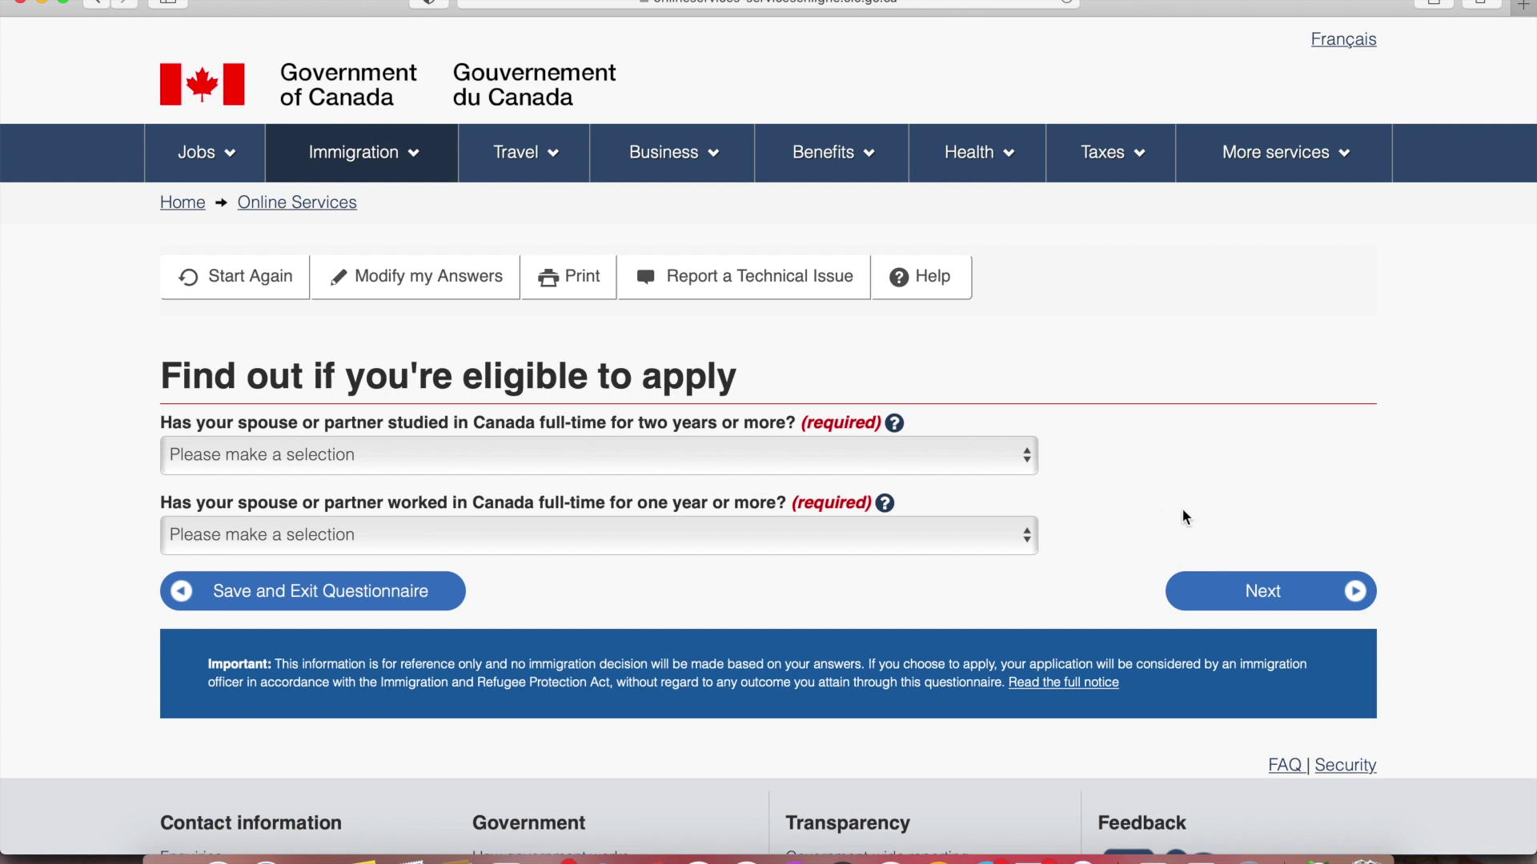
Answer No to the spouse studying or working in Canada
{"action": "left_click", "coordinate": [880, 466]}
{"action": "left_click", "coordinate": [836, 503]}
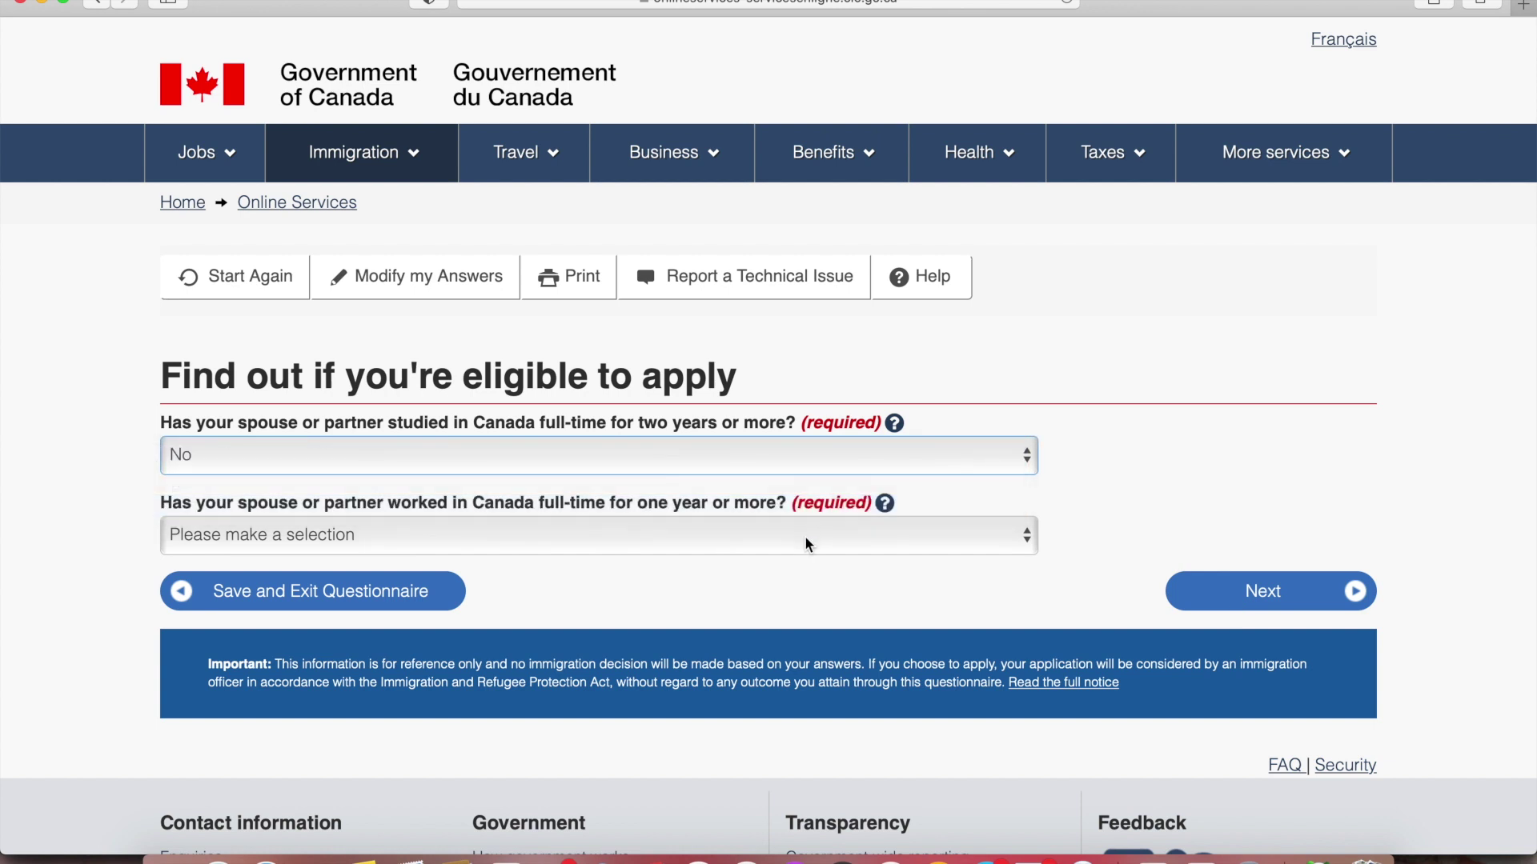
{"action": "left_click", "coordinate": [805, 536]}
{"action": "left_click", "coordinate": [771, 586]}
{"action": "left_click", "coordinate": [1271, 598]}
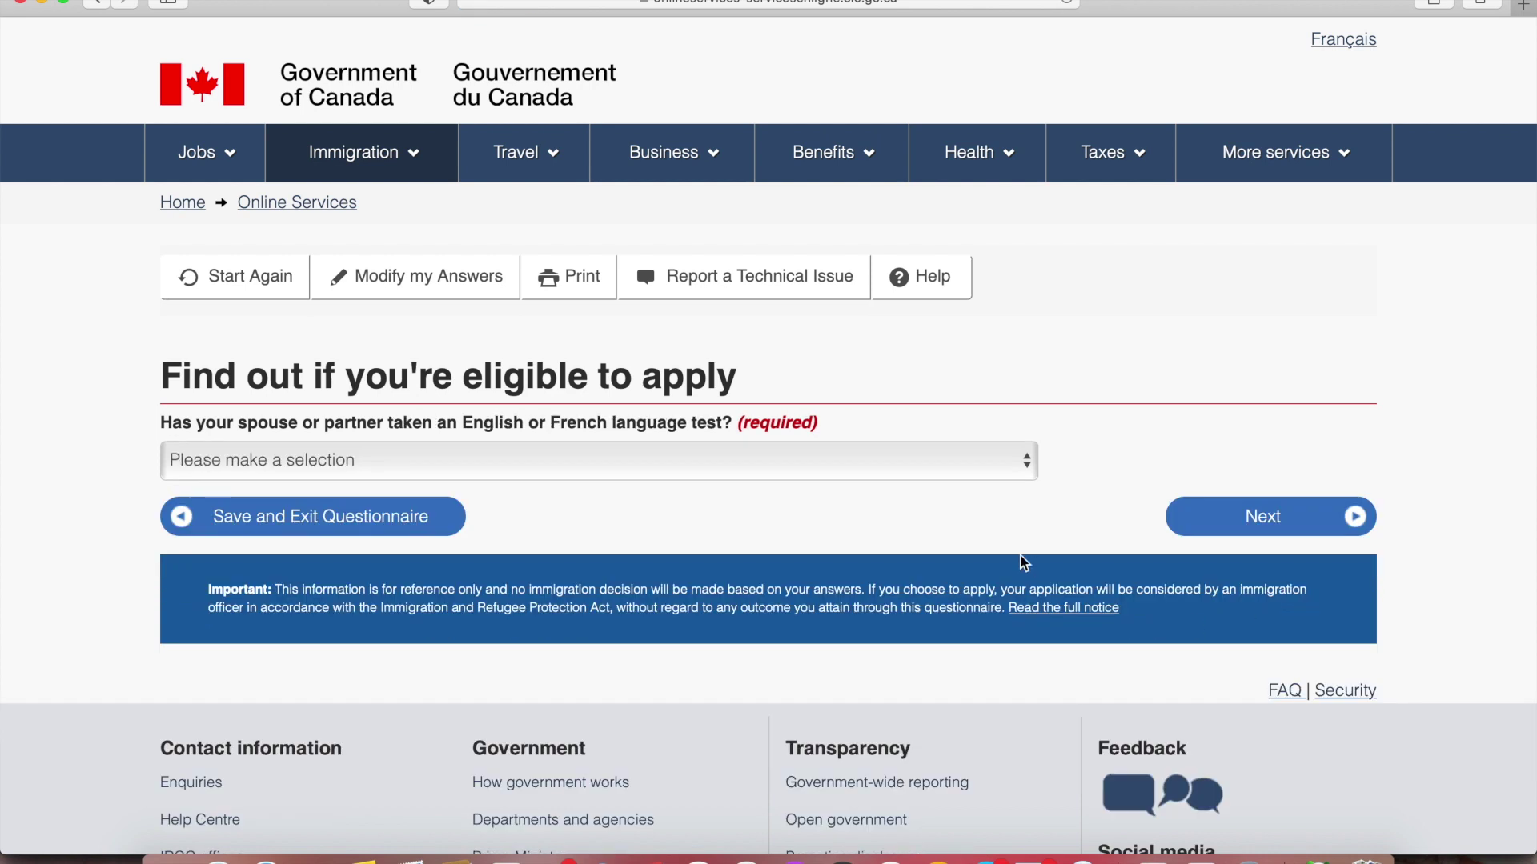
Choose IELTS as the spouse's test, dated 2021 February 07
{"action": "left_click", "coordinate": [758, 470]}
{"action": "left_click", "coordinate": [719, 507]}
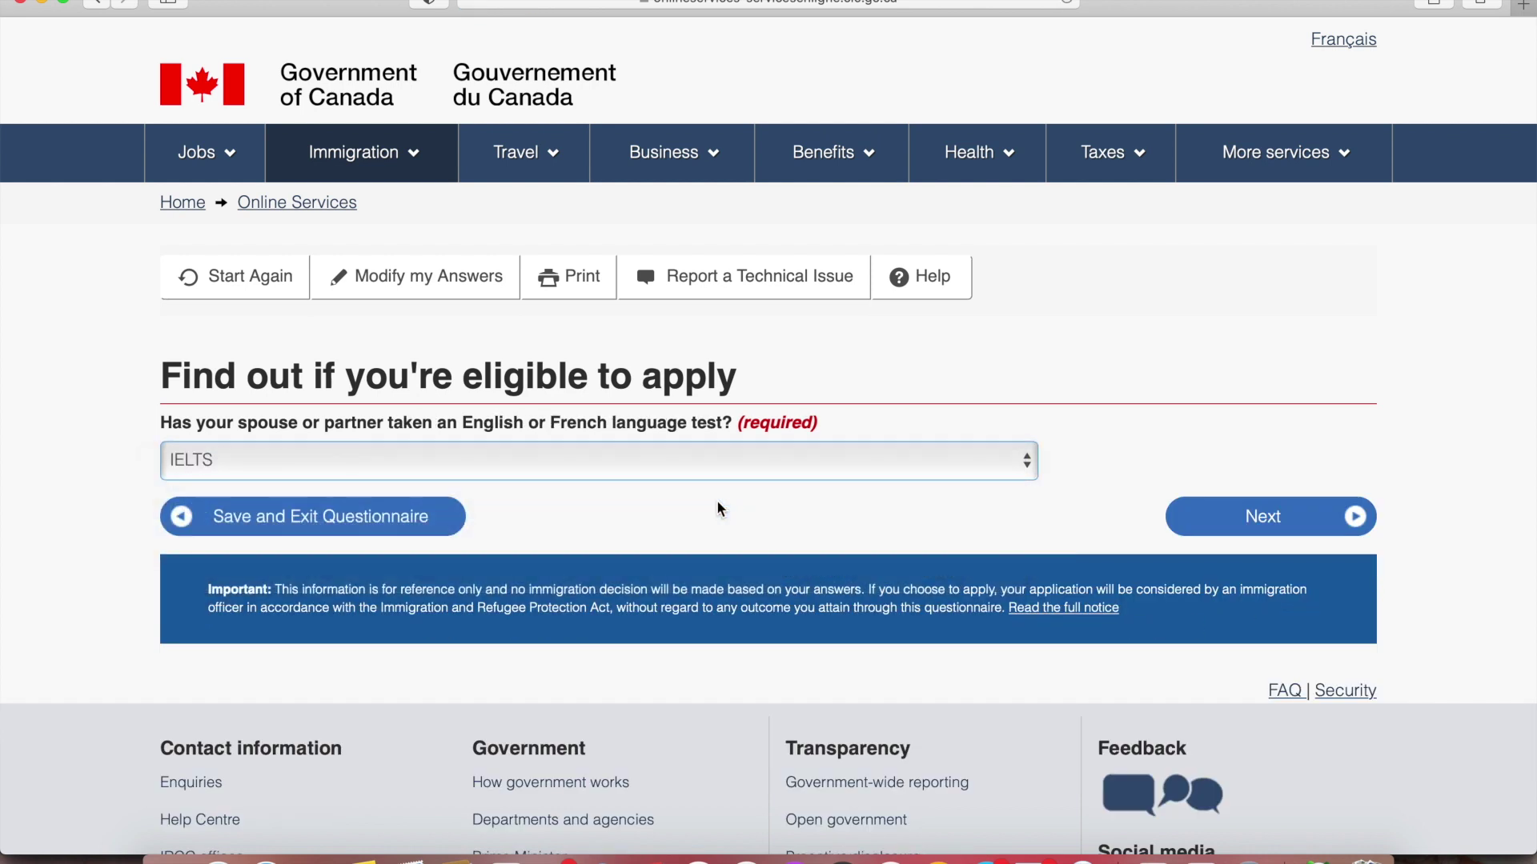
{"action": "left_click", "coordinate": [1230, 511]}
{"action": "left_click", "coordinate": [390, 459]}
{"action": "left_click", "coordinate": [389, 487]}
{"action": "left_click", "coordinate": [624, 458]}
{"action": "left_click", "coordinate": [629, 504]}
{"action": "left_click", "coordinate": [852, 454]}
{"action": "left_click", "coordinate": [861, 616]}
{"action": "left_click", "coordinate": [1208, 528]}
Enter IELTS scores Speaking 7, Listening 8, Reading 7, Writing 7 and submit
{"action": "left_click", "coordinate": [618, 461]}
{"action": "left_click", "coordinate": [512, 576]}
{"action": "scroll", "coordinate": [93, 549], "scroll_direction": "down", "scroll_amount": 2}
{"action": "left_click", "coordinate": [260, 378]}
{"action": "left_click", "coordinate": [263, 446]}
{"action": "left_click", "coordinate": [266, 466]}
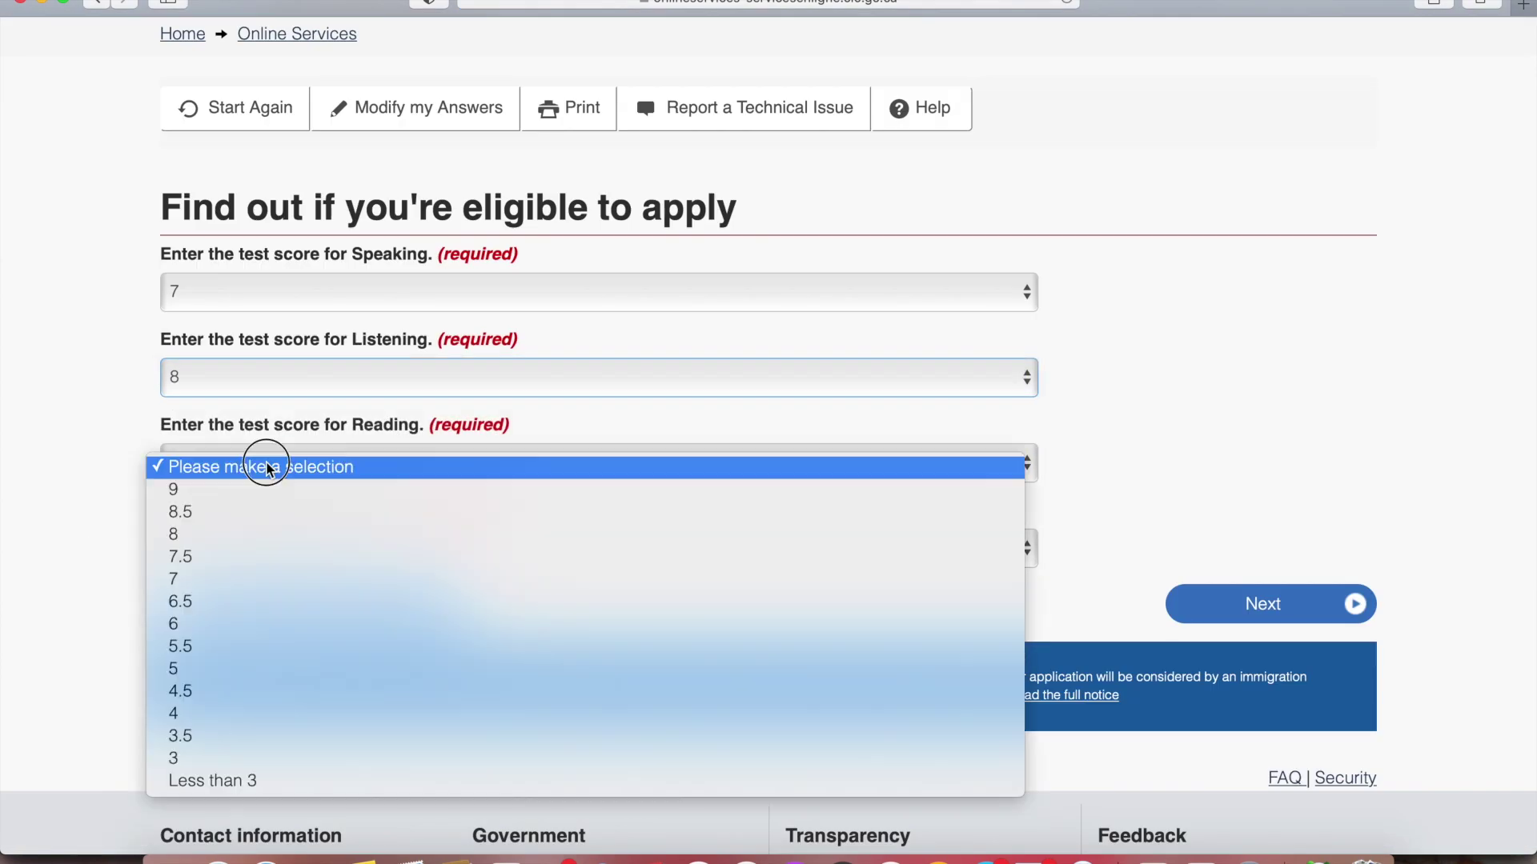
{"action": "left_click", "coordinate": [252, 576]}
{"action": "scroll", "coordinate": [233, 512], "scroll_direction": "down", "scroll_amount": 2}
{"action": "left_click", "coordinate": [233, 403]}
{"action": "left_click", "coordinate": [248, 513]}
{"action": "scroll", "coordinate": [1152, 356], "scroll_direction": "up", "scroll_amount": 1}
{"action": "left_click", "coordinate": [1231, 533]}
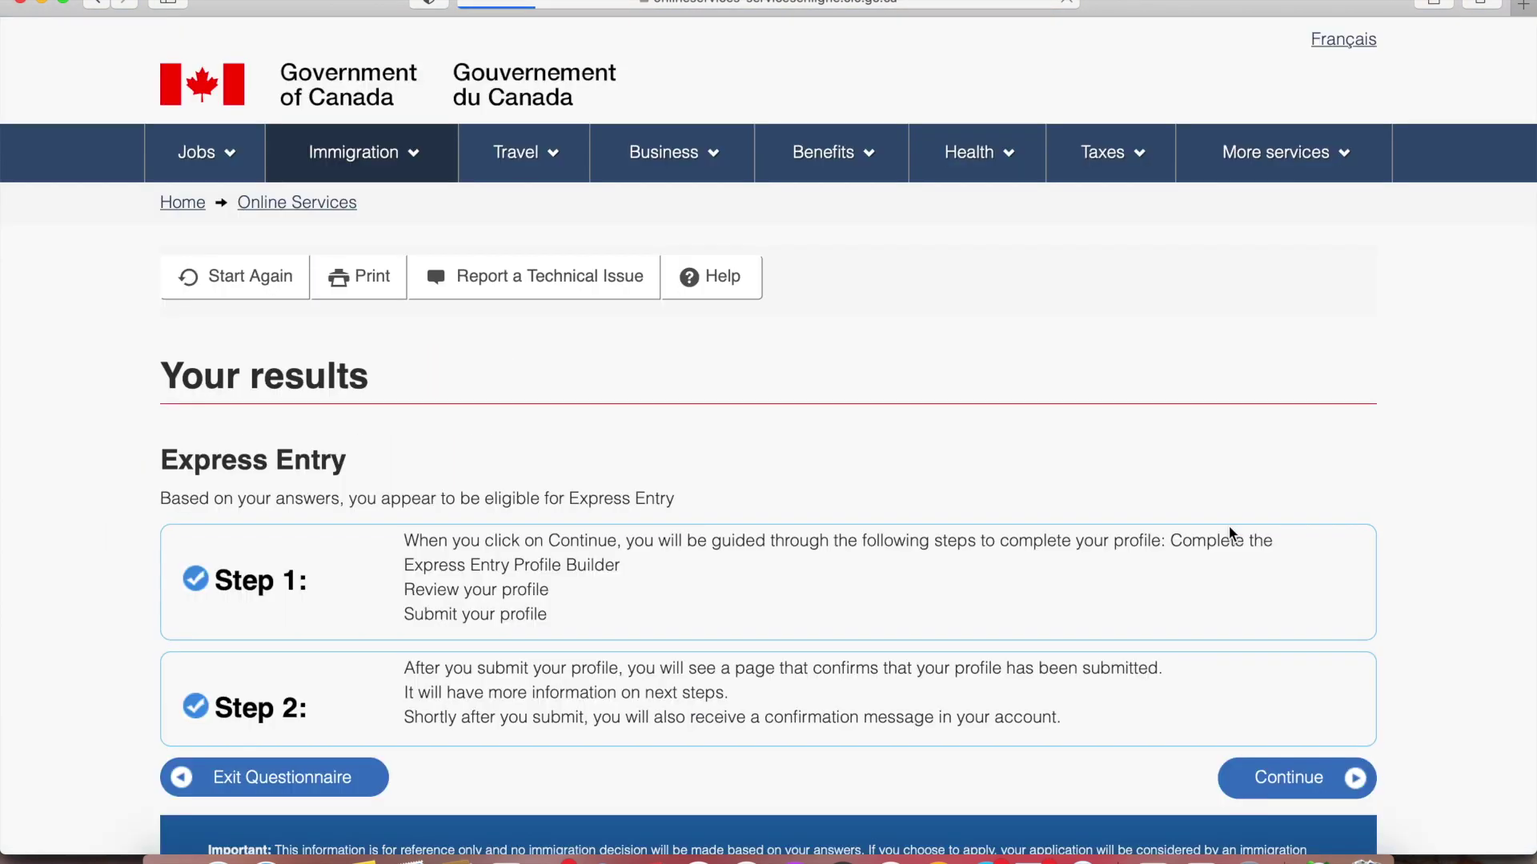
Review the results confirming Express Entry eligibility and proceed to the profile questions
{"action": "scroll", "coordinate": [1231, 533], "scroll_direction": "down", "scroll_amount": 2}
{"action": "scroll", "coordinate": [1230, 533], "scroll_direction": "down", "scroll_amount": 1}
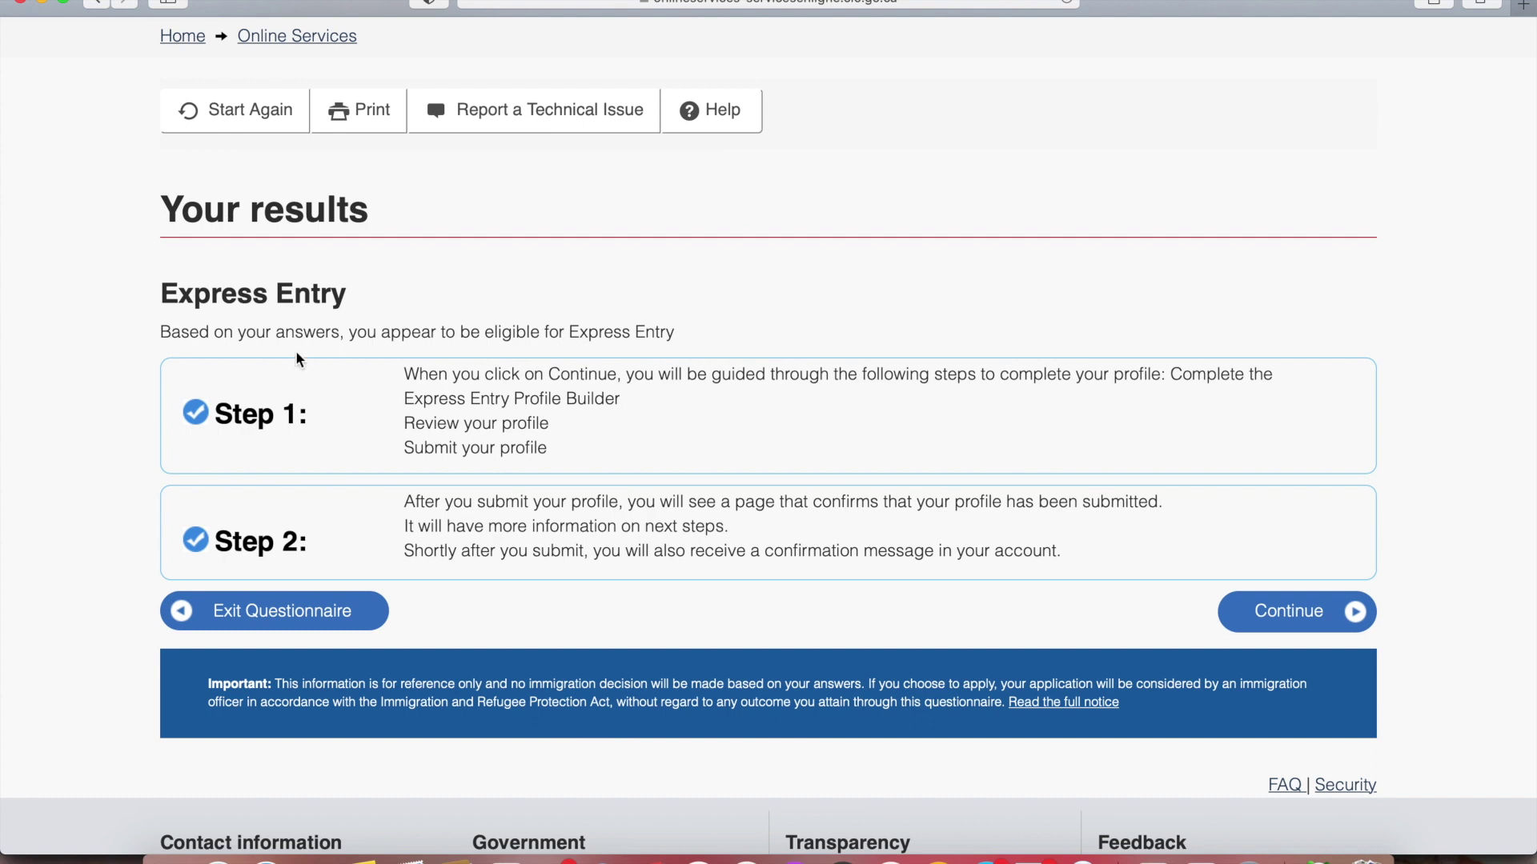
{"action": "left_click_drag", "start_coordinate": [164, 331], "coordinate": [665, 333]}
{"action": "left_click", "coordinate": [838, 287]}
{"action": "left_click", "coordinate": [1308, 614]}
Enter the candidate's last name and set gender to Male
{"action": "scroll", "coordinate": [1265, 525], "scroll_direction": "down", "scroll_amount": 3}
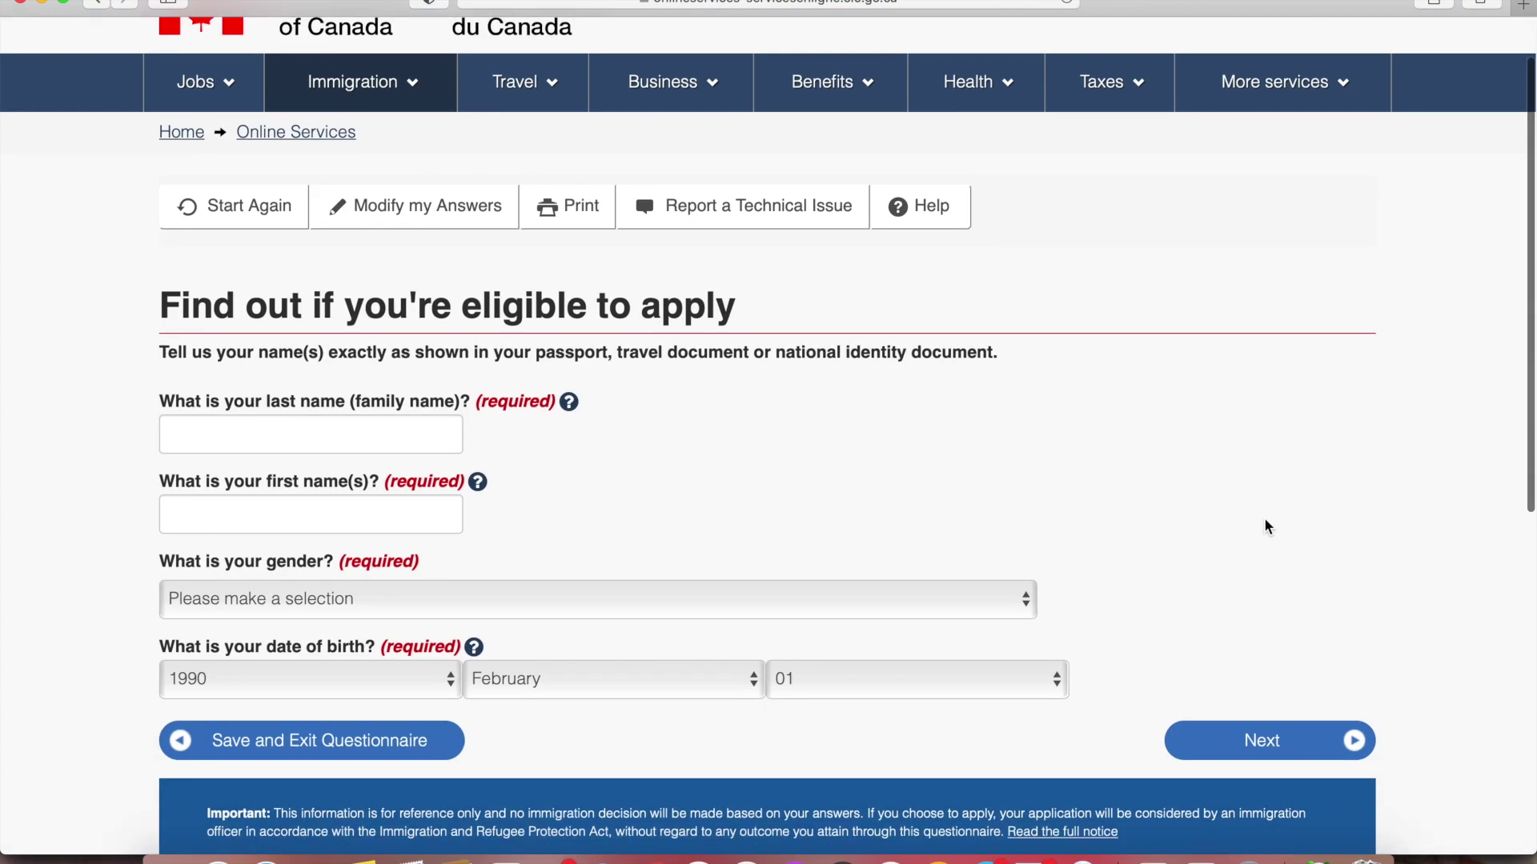
{"action": "scroll", "coordinate": [1265, 526], "scroll_direction": "down", "scroll_amount": 1}
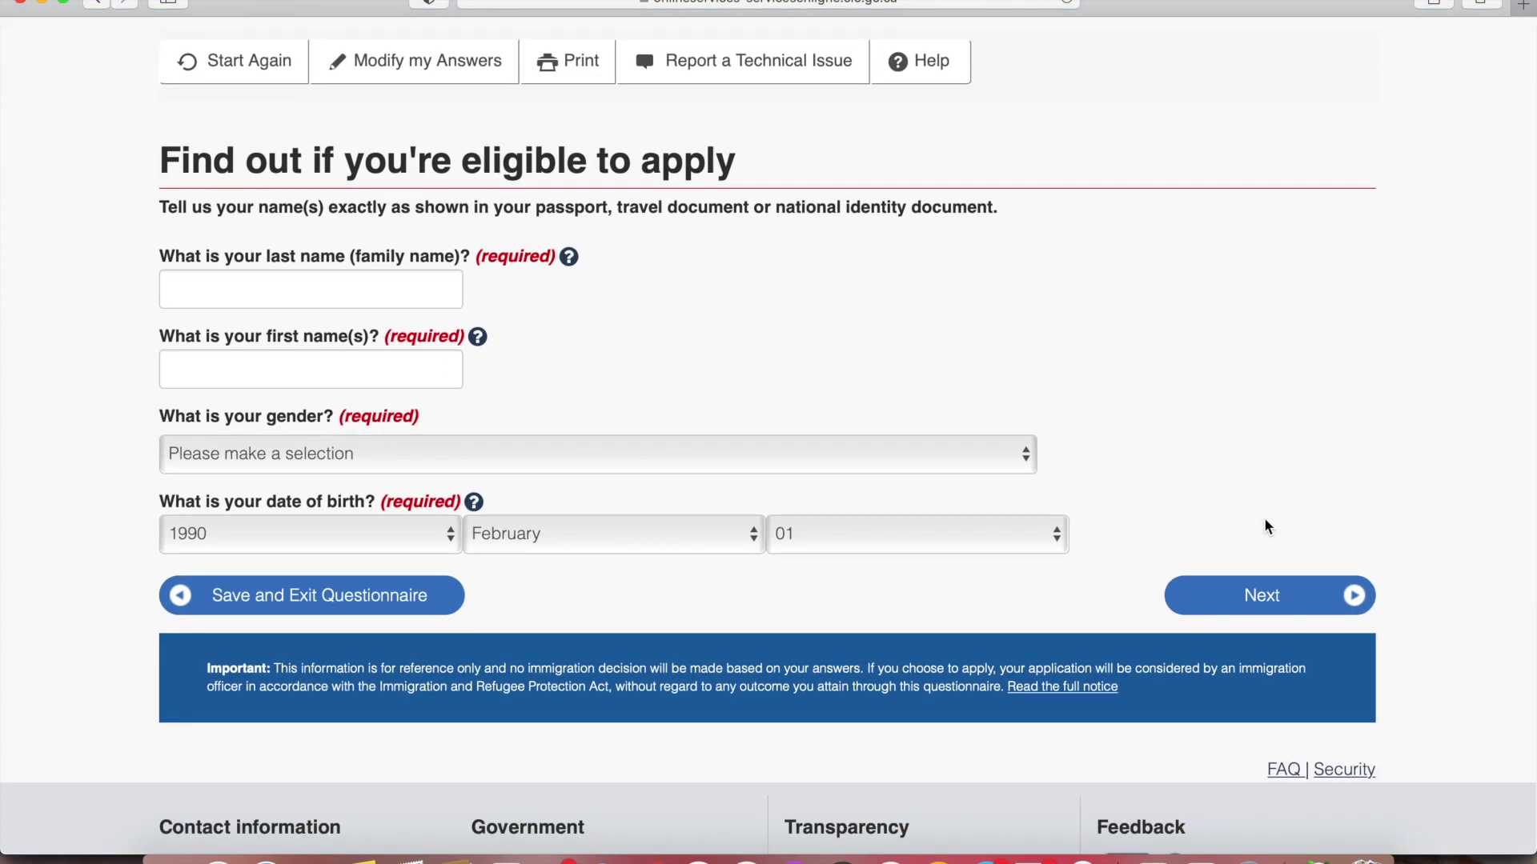
{"action": "left_click", "coordinate": [405, 301]}
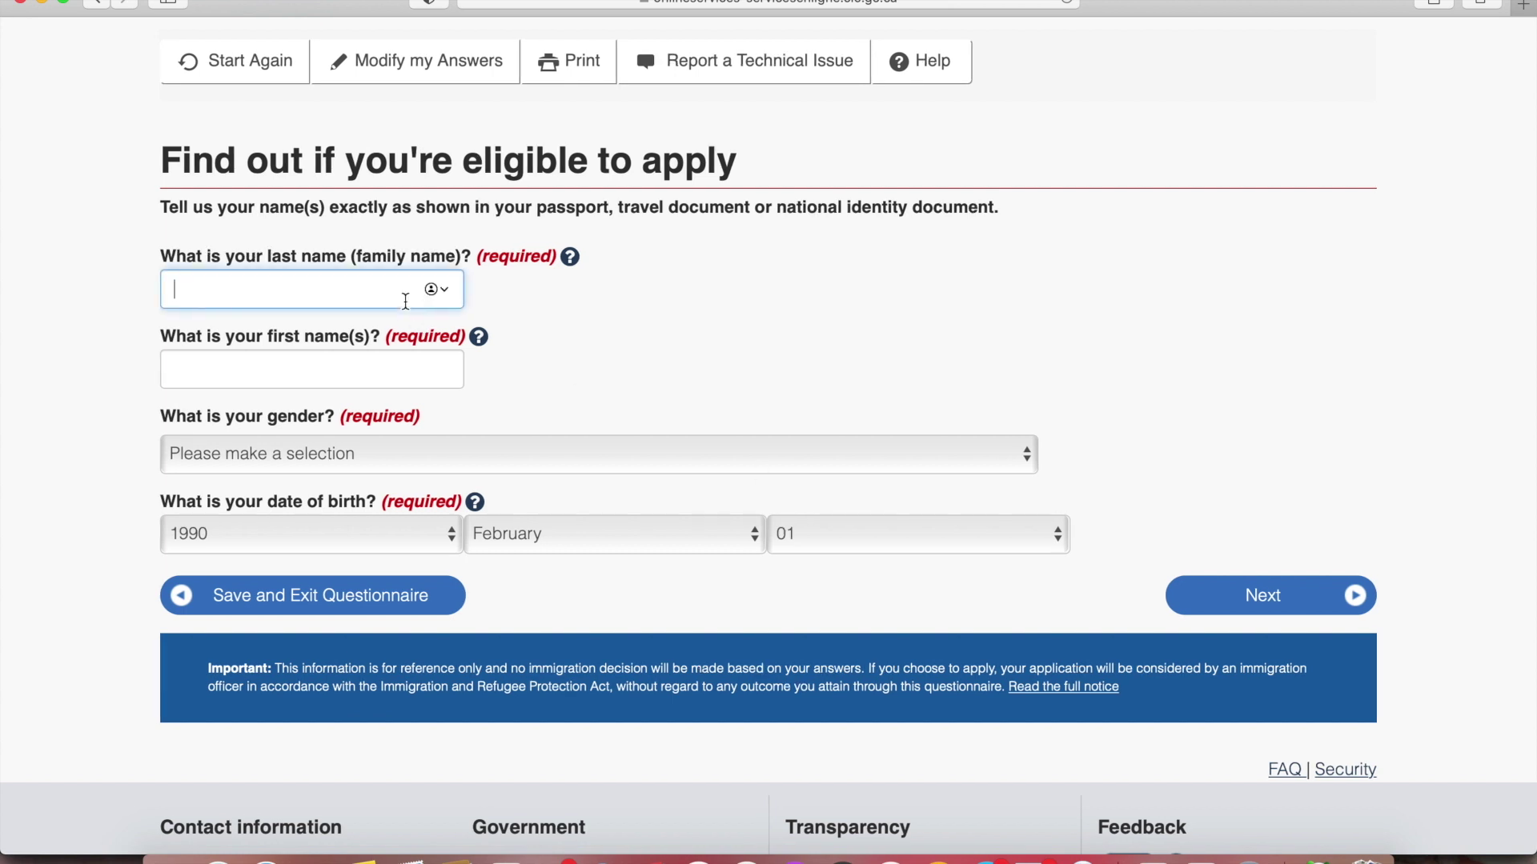
{"action": "type", "text": "Account"}
{"action": "key", "text": "Tab"}
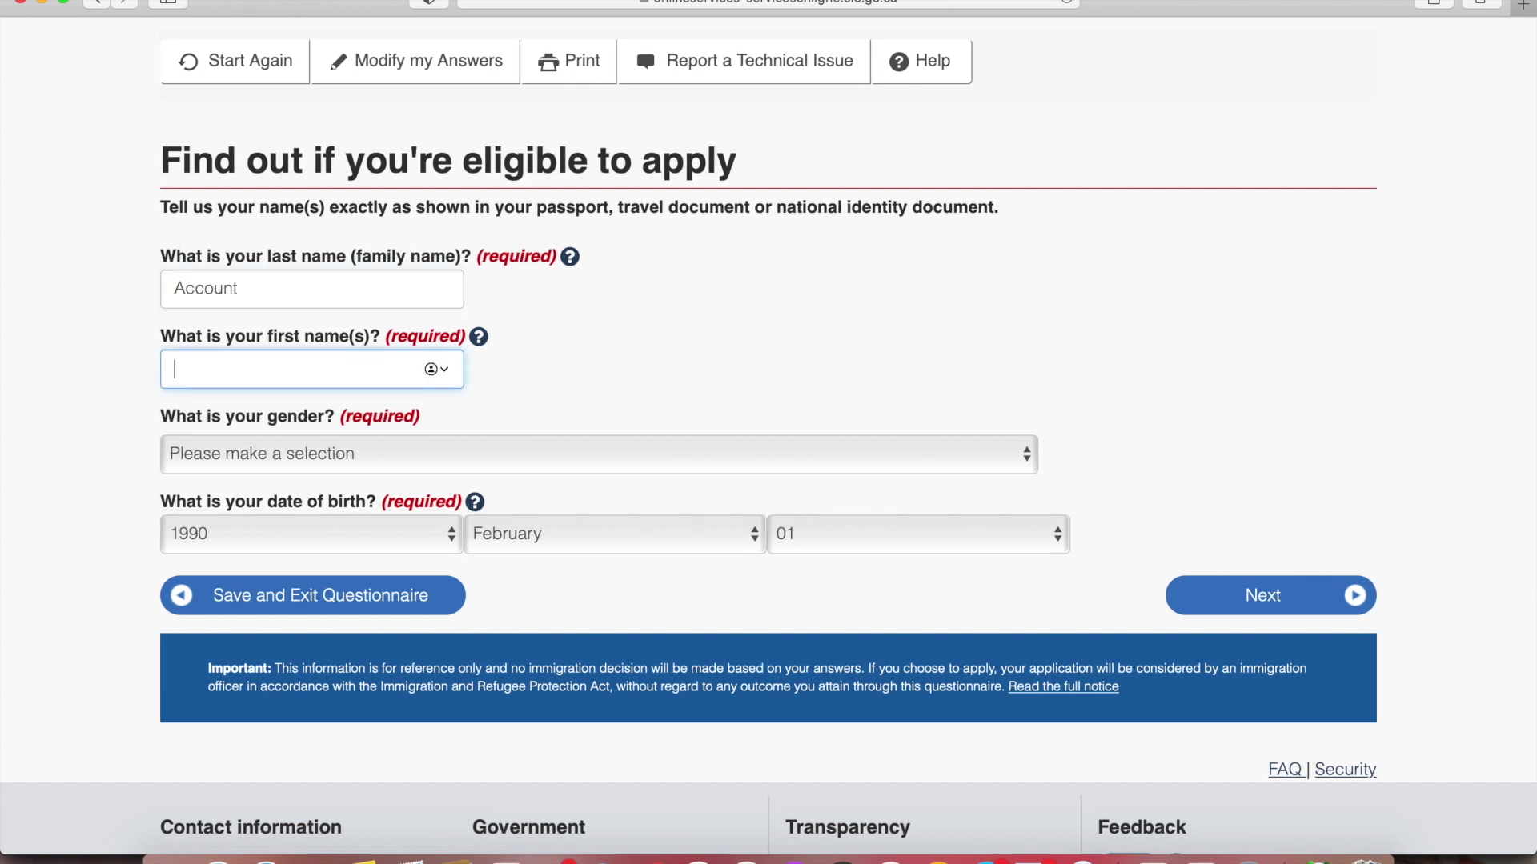
{"action": "left_click", "coordinate": [344, 454]}
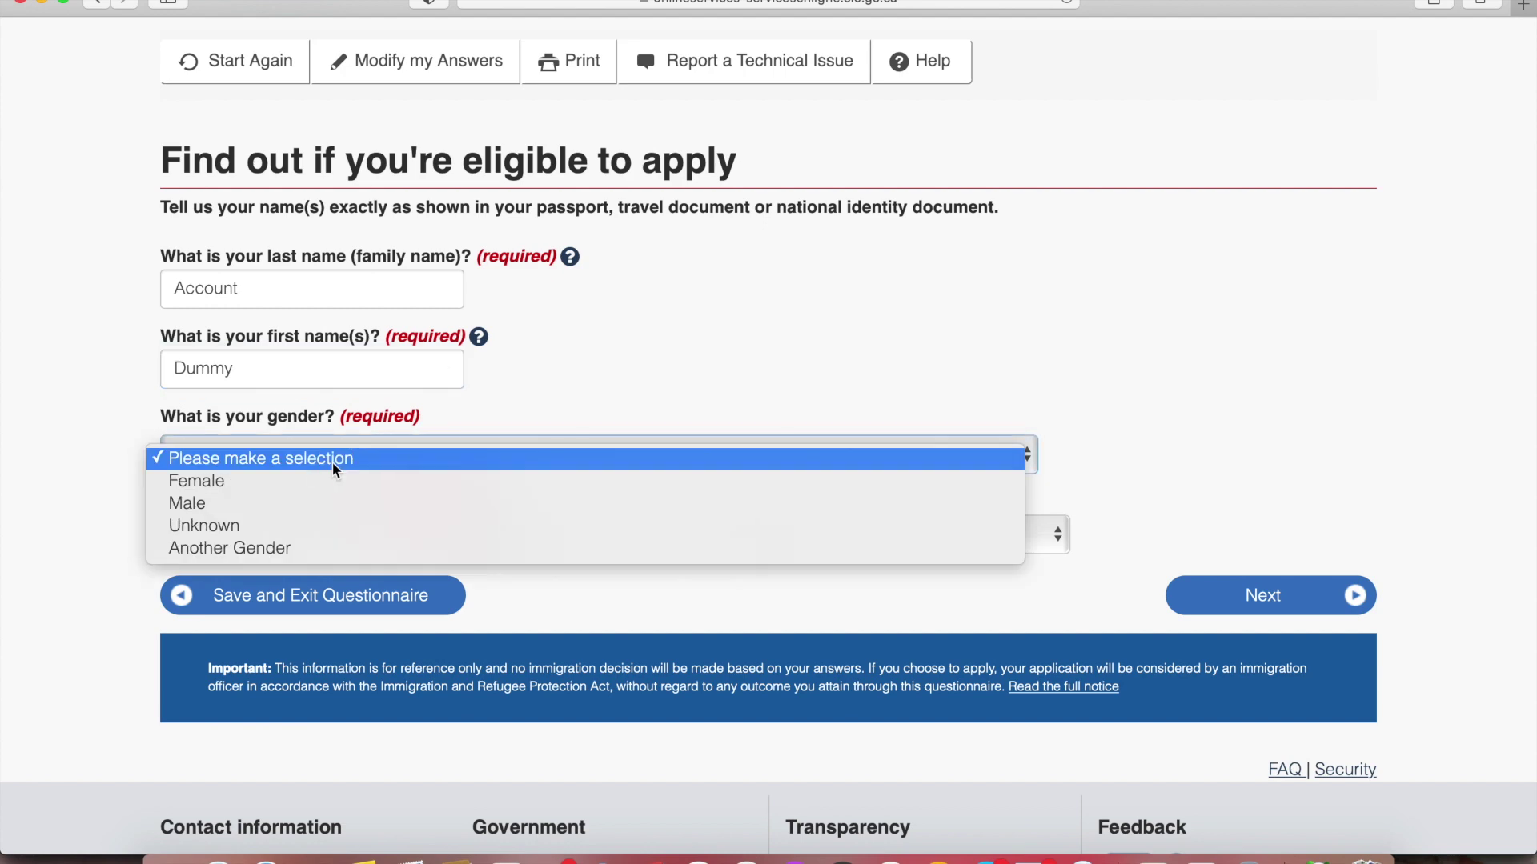
{"action": "left_click", "coordinate": [302, 501]}
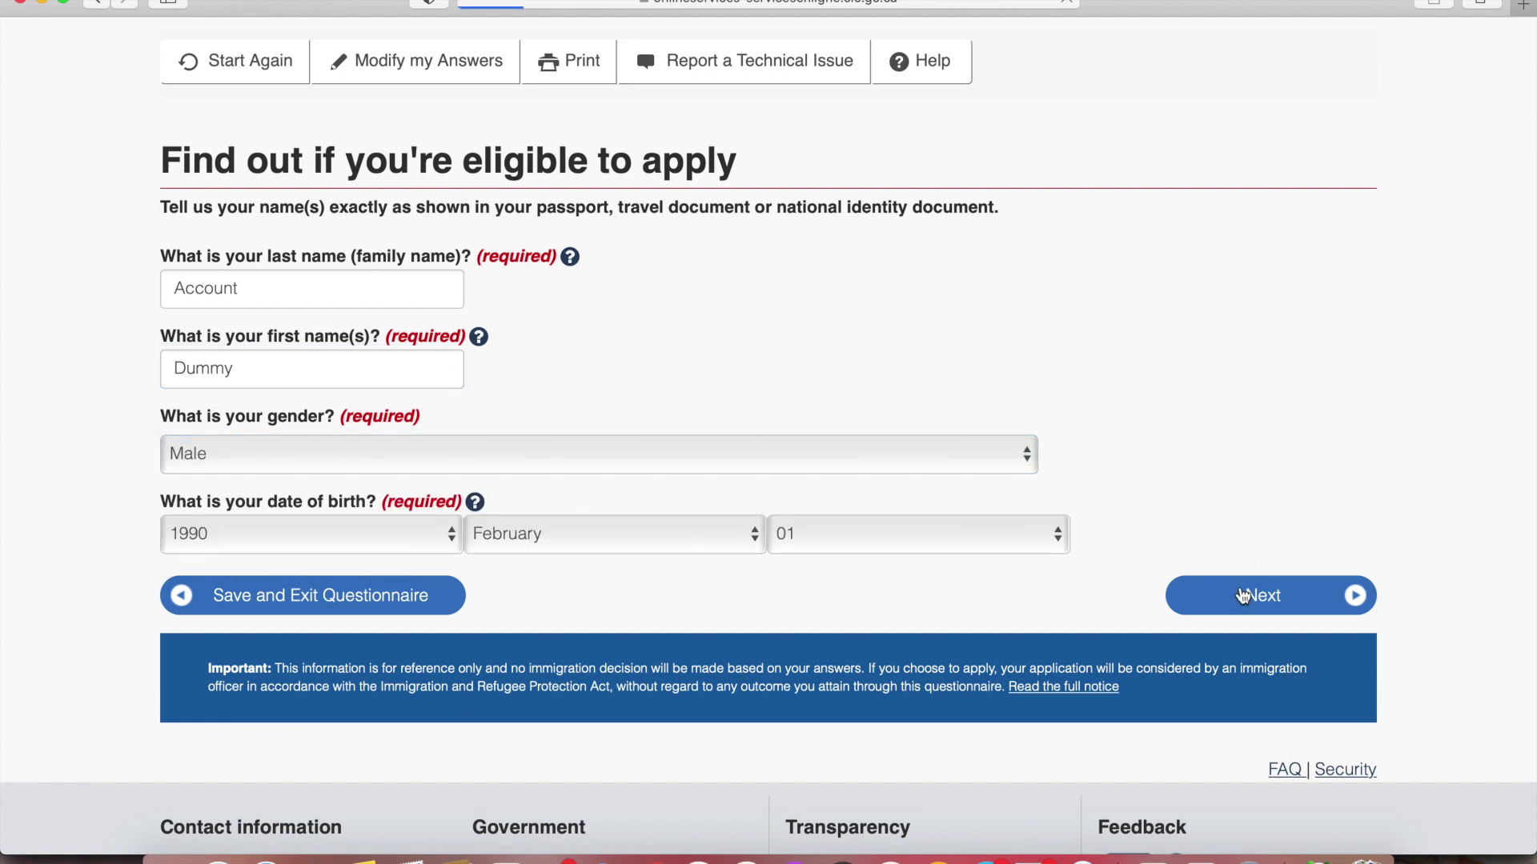
{"action": "left_click", "coordinate": [1243, 595]}
Set marital status to Married with the spouse accompanying
{"action": "left_click", "coordinate": [627, 369]}
{"action": "left_click", "coordinate": [616, 387]}
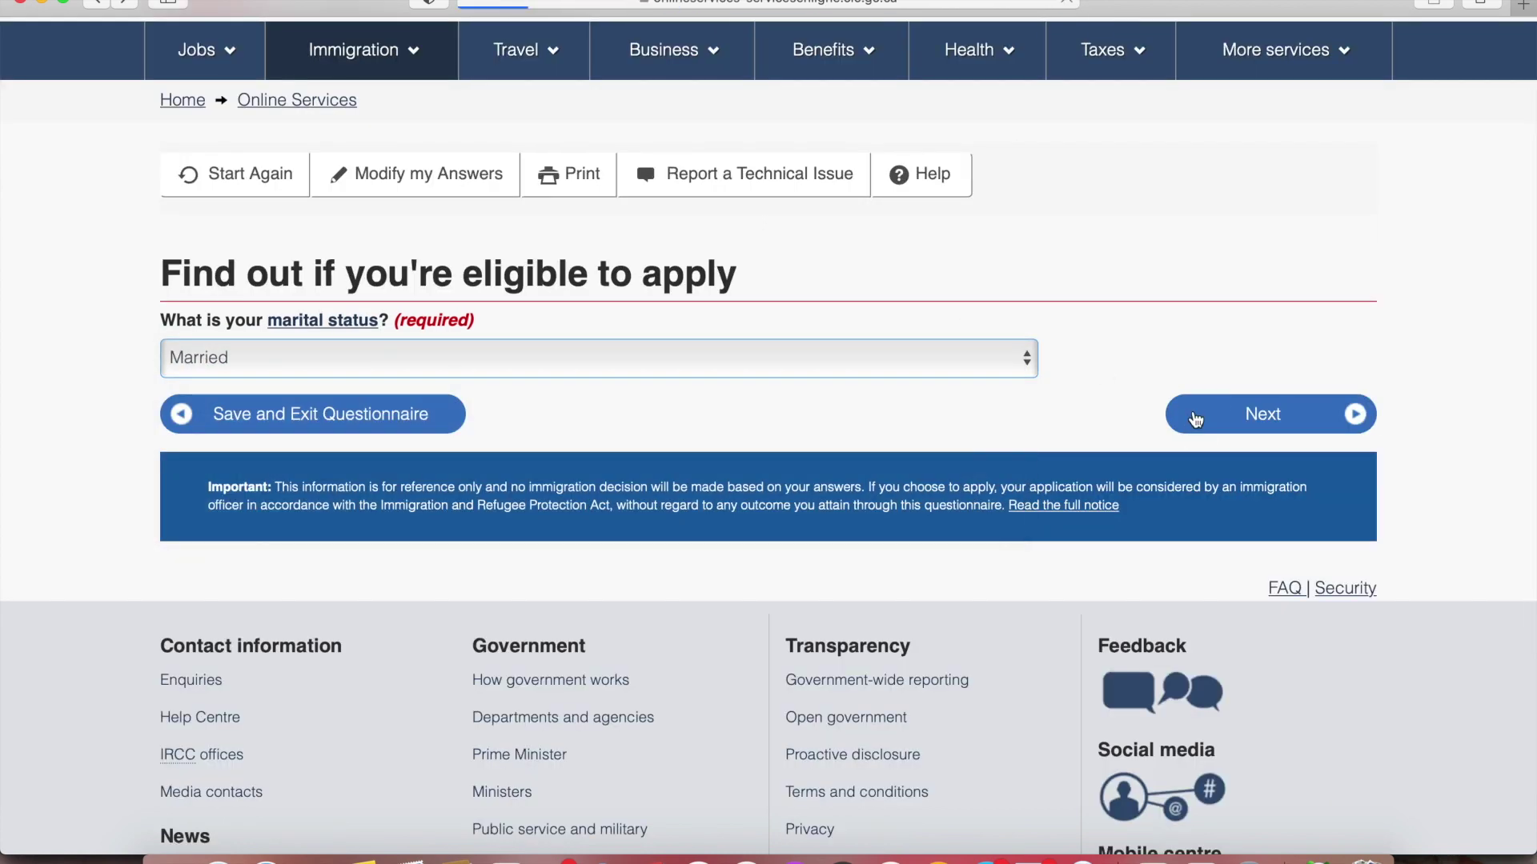
{"action": "left_click", "coordinate": [1195, 419]}
{"action": "left_click", "coordinate": [643, 463]}
{"action": "left_click", "coordinate": [593, 490]}
{"action": "left_click", "coordinate": [1214, 530]}
Enter the spouse's name and set her gender to Female
{"action": "scroll", "coordinate": [1089, 454], "scroll_direction": "down", "scroll_amount": 5}
{"action": "left_click", "coordinate": [380, 268]}
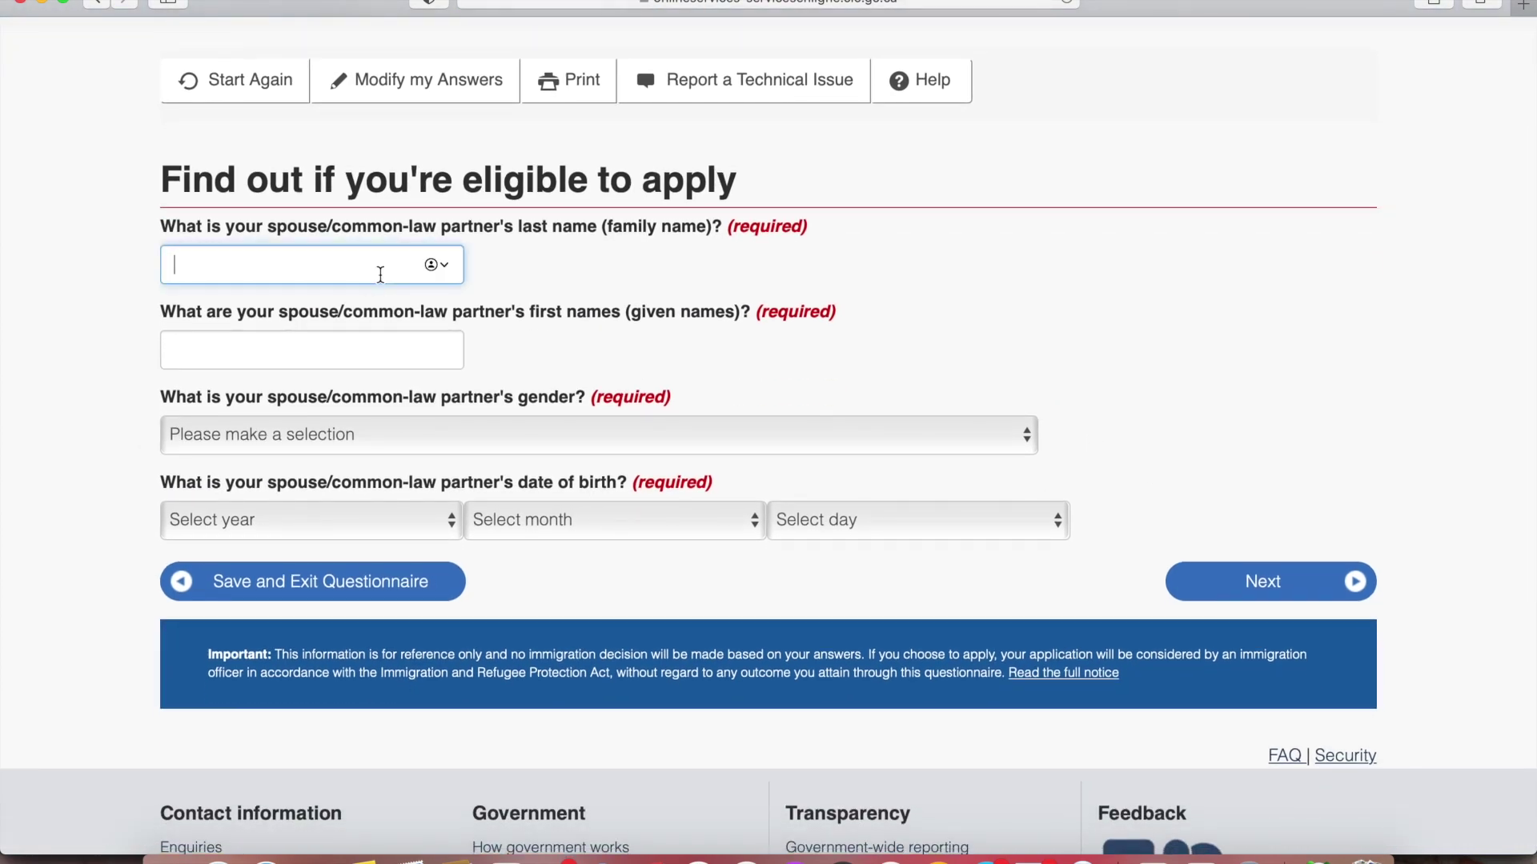
{"action": "key", "text": "Tab"}
{"action": "type", "text": "Te"}
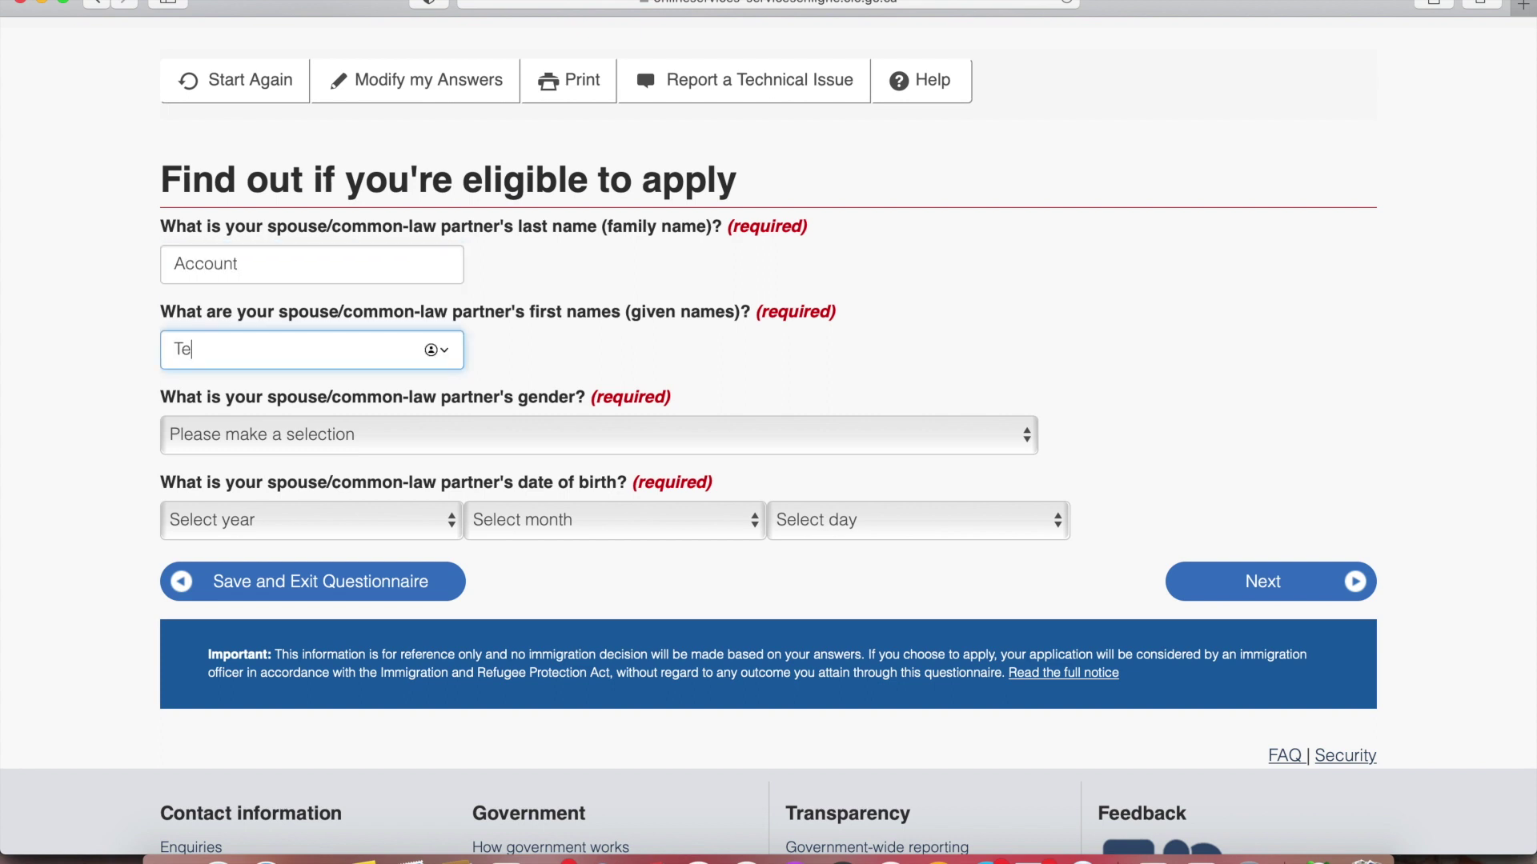
{"action": "type", "text": "st"}
{"action": "left_click", "coordinate": [538, 439]}
{"action": "left_click", "coordinate": [513, 462]}
Set the spouse's birth date to 1990-02-02 and submit to create the profile
{"action": "left_click", "coordinate": [415, 521]}
{"action": "scroll", "coordinate": [368, 675], "scroll_direction": "down", "scroll_amount": 5}
{"action": "left_click", "coordinate": [315, 709]}
{"action": "left_click", "coordinate": [513, 536]}
{"action": "left_click", "coordinate": [513, 572]}
{"action": "left_click", "coordinate": [842, 519]}
{"action": "left_click", "coordinate": [834, 572]}
{"action": "left_click", "coordinate": [1255, 598]}
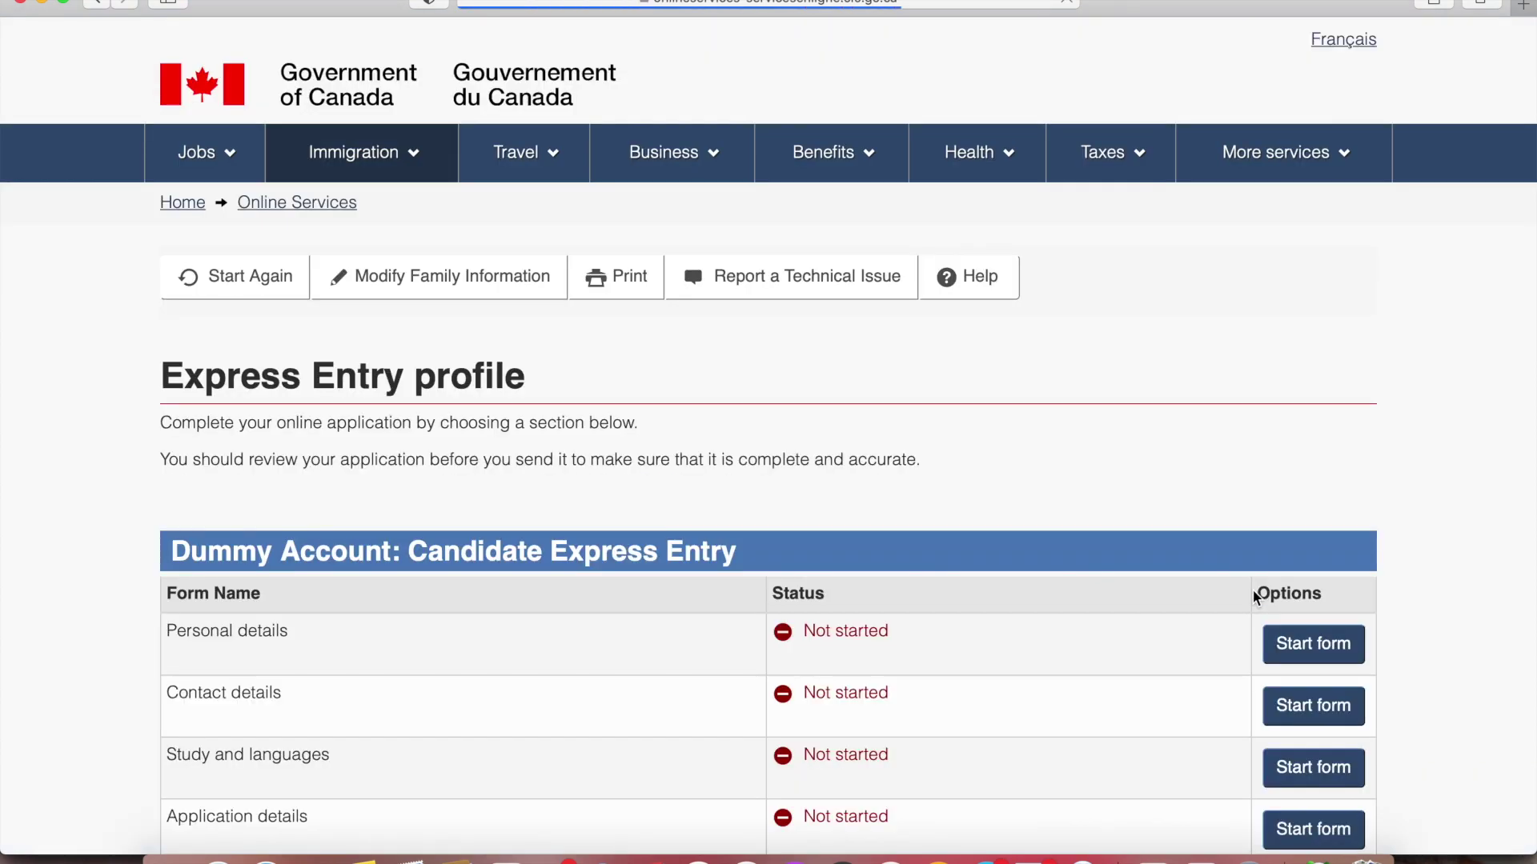
{"action": "scroll", "coordinate": [1253, 593], "scroll_direction": "down", "scroll_amount": 3}
{"action": "scroll", "coordinate": [1254, 597], "scroll_direction": "down", "scroll_amount": 3}
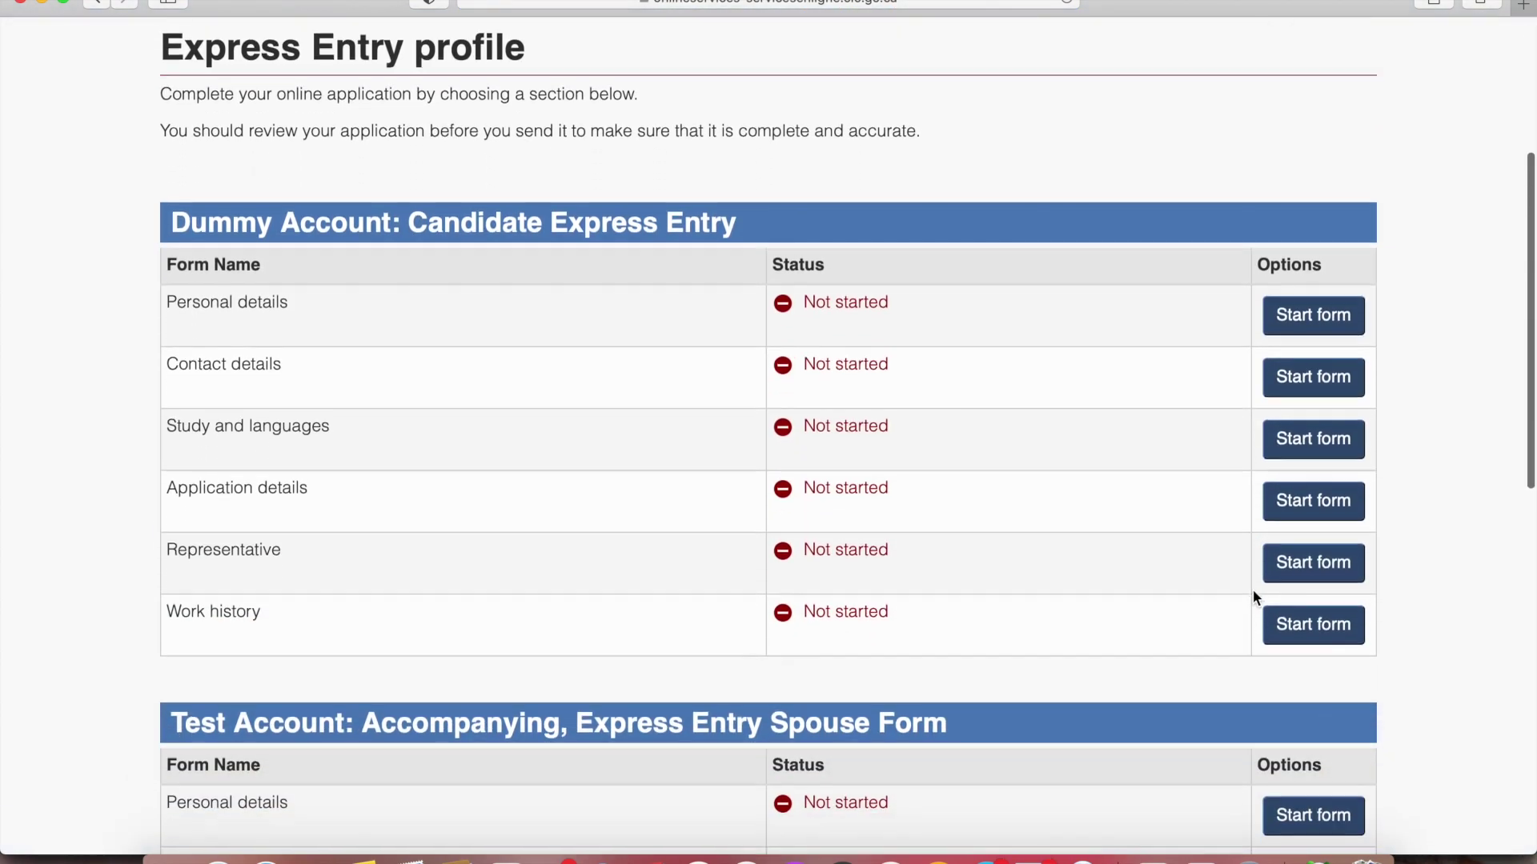
{"action": "scroll", "coordinate": [1255, 597], "scroll_direction": "down", "scroll_amount": 3}
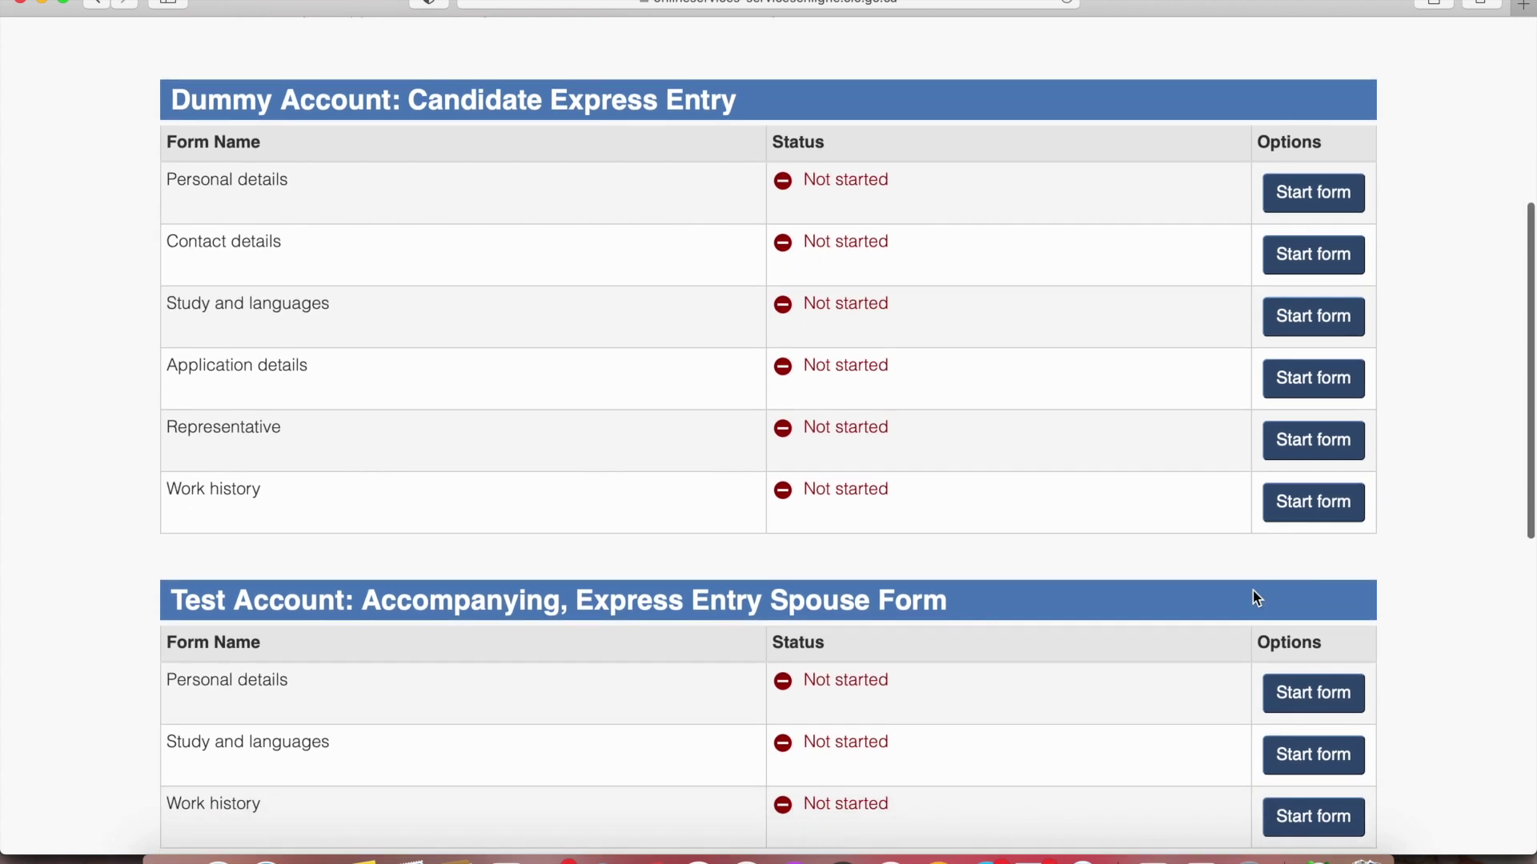
{"action": "scroll", "coordinate": [1255, 598], "scroll_direction": "down", "scroll_amount": 1}
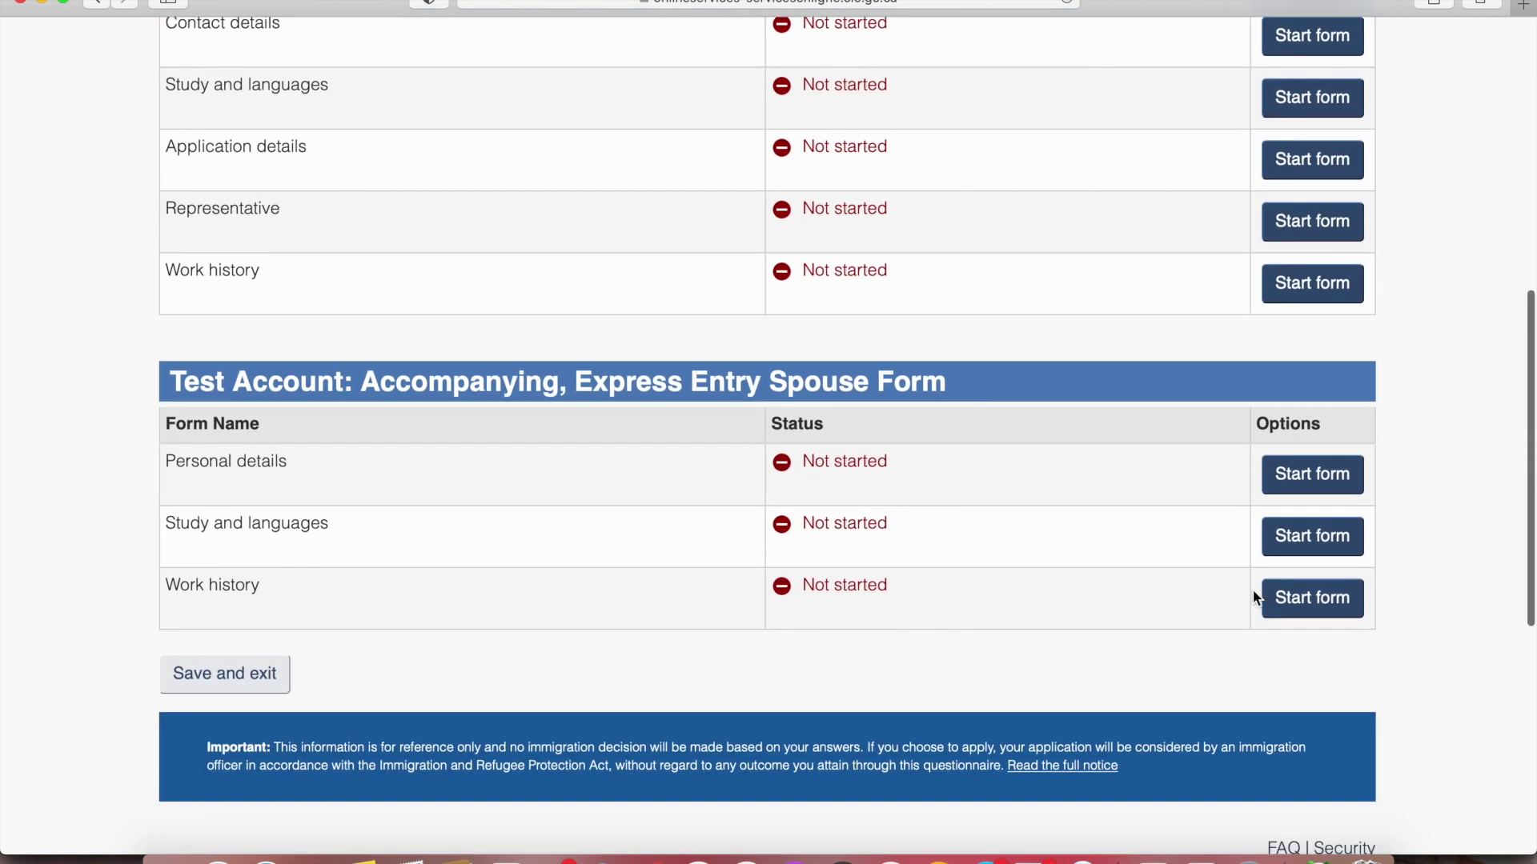
{"action": "scroll", "coordinate": [1255, 598], "scroll_direction": "up", "scroll_amount": 4}
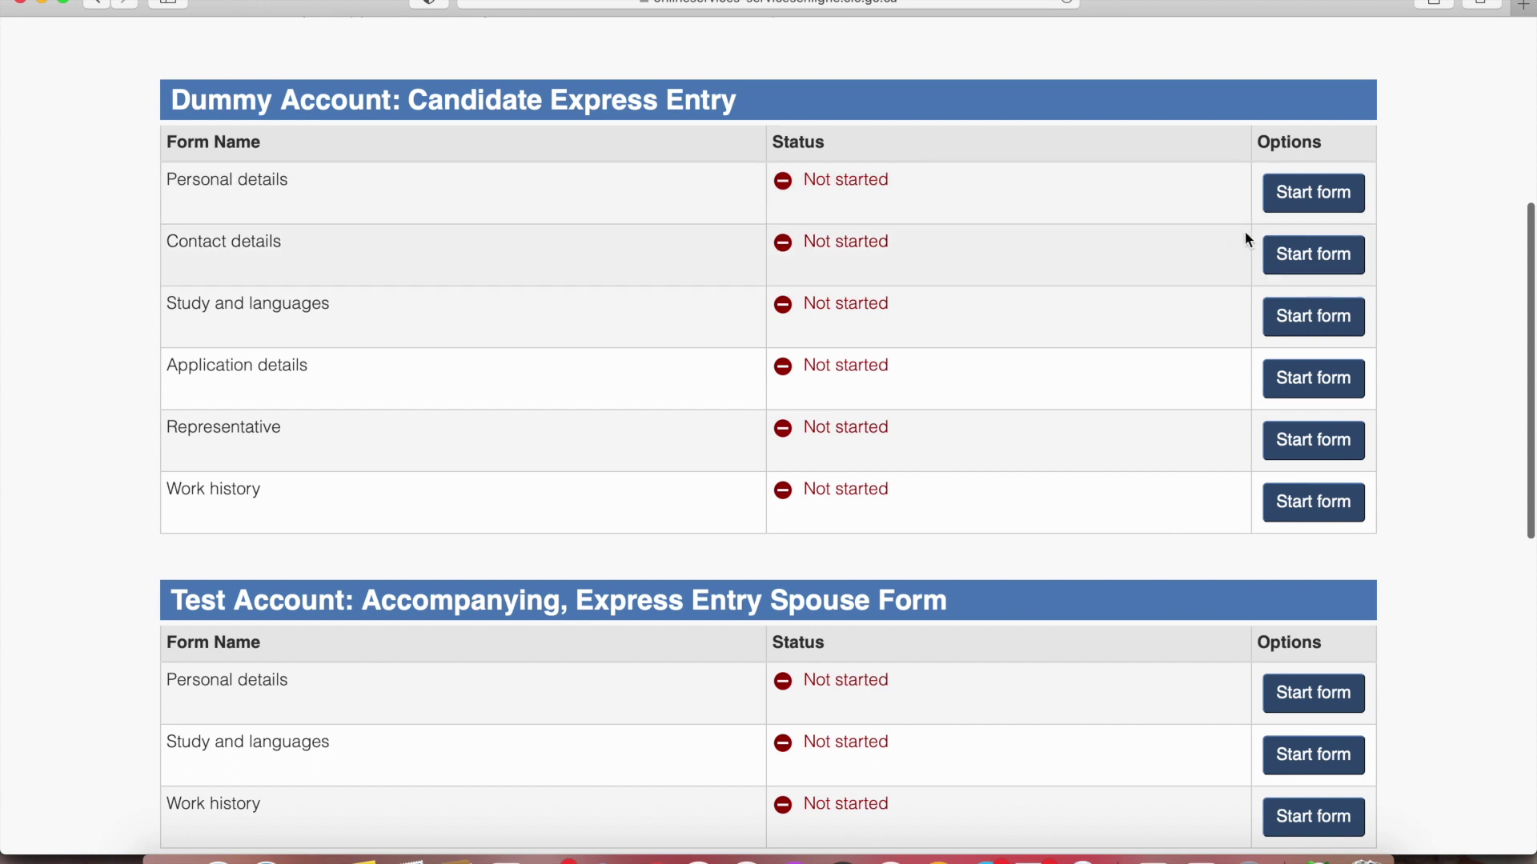
In the candidate's Personal details form, fill in the city of birth and confirm marital status
{"action": "left_click", "coordinate": [1316, 210]}
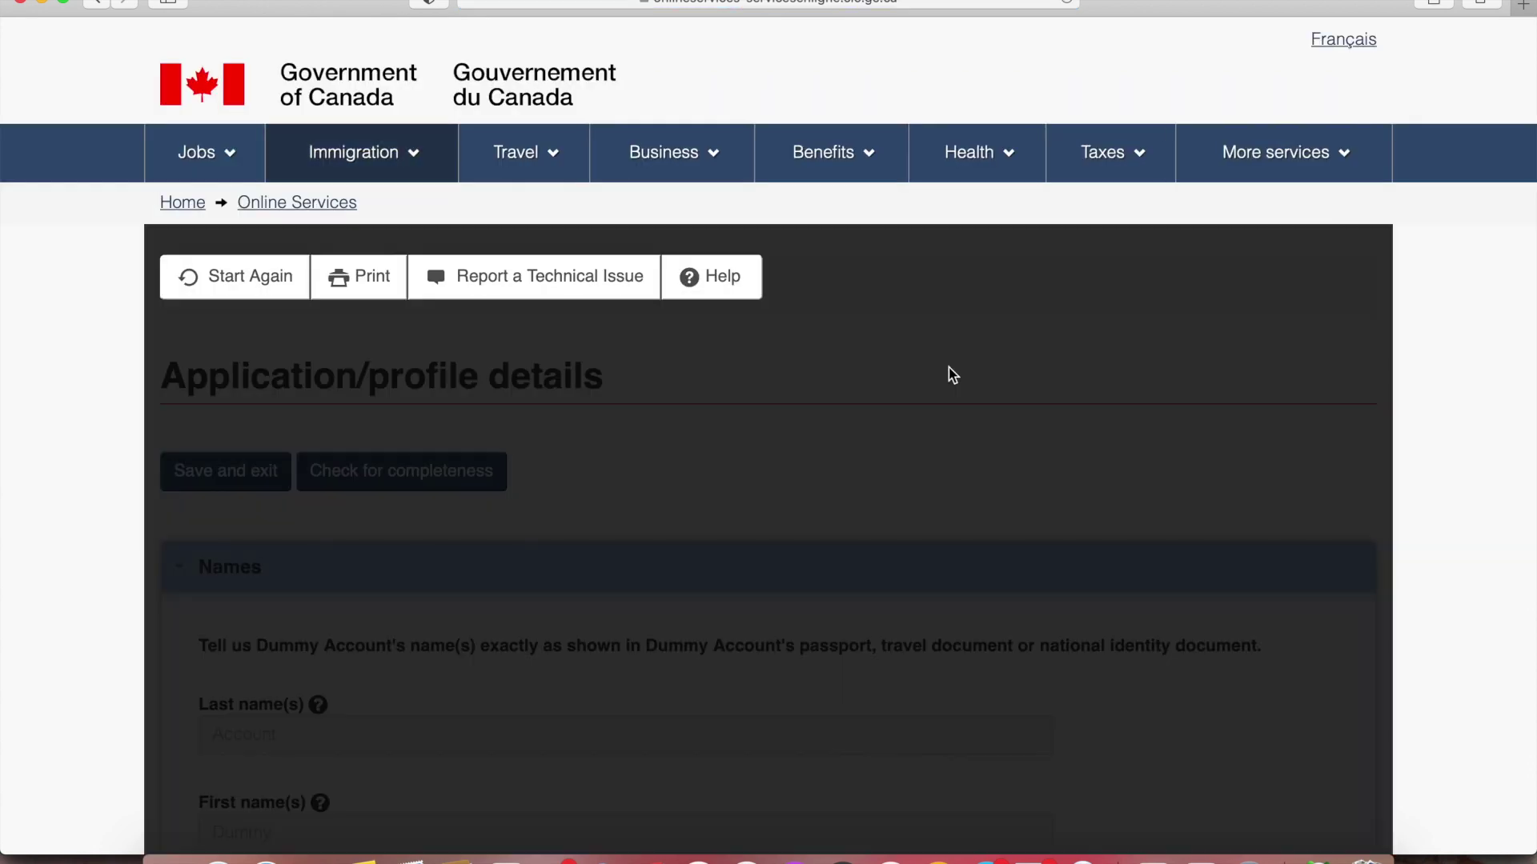
{"action": "scroll", "coordinate": [951, 374], "scroll_direction": "down", "scroll_amount": 3}
{"action": "scroll", "coordinate": [951, 375], "scroll_direction": "down", "scroll_amount": 2}
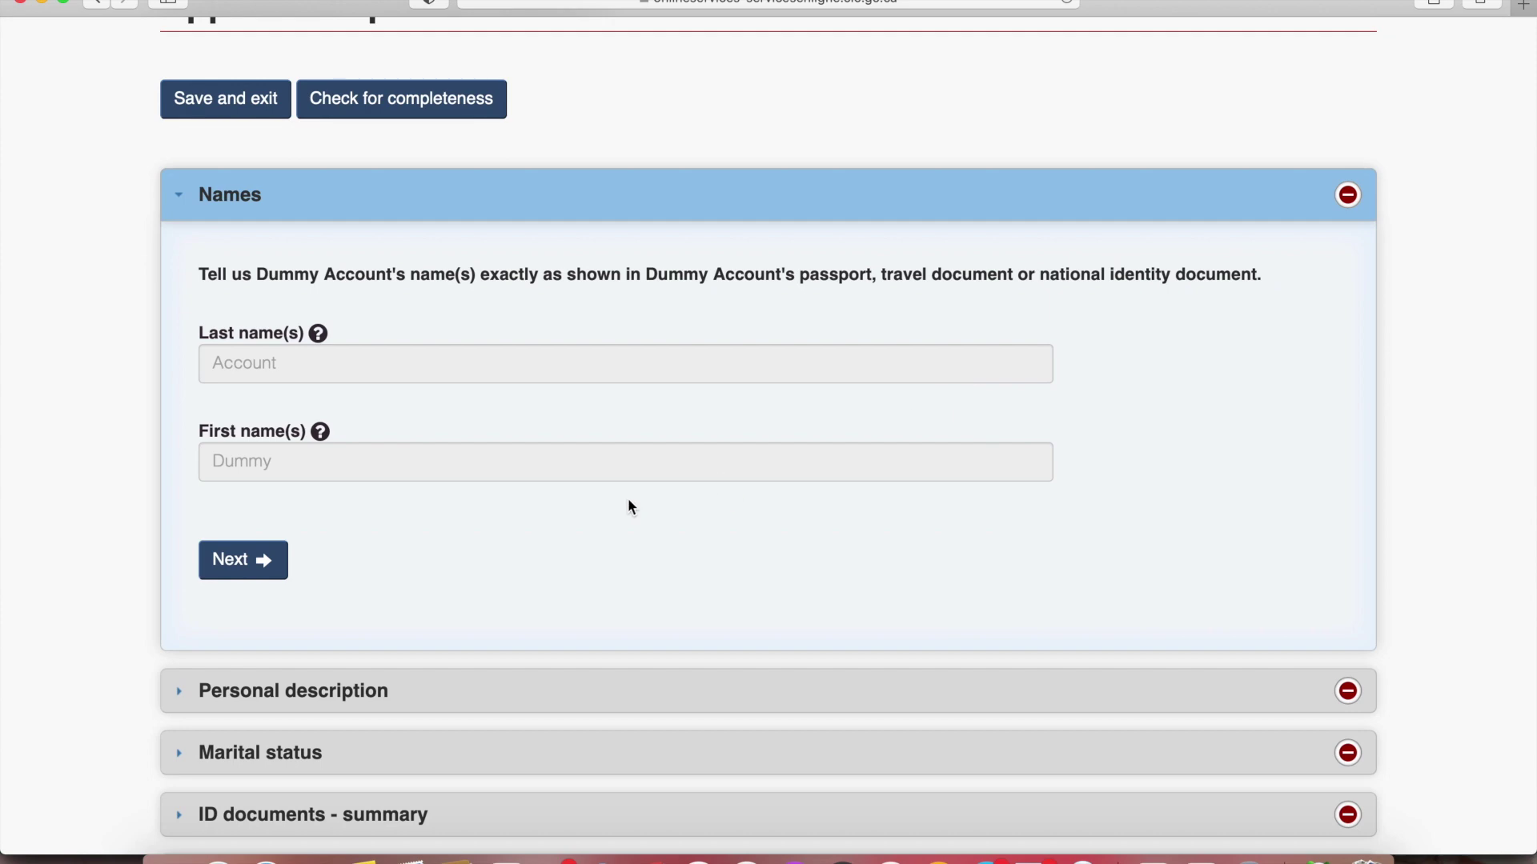
{"action": "left_click", "coordinate": [238, 567]}
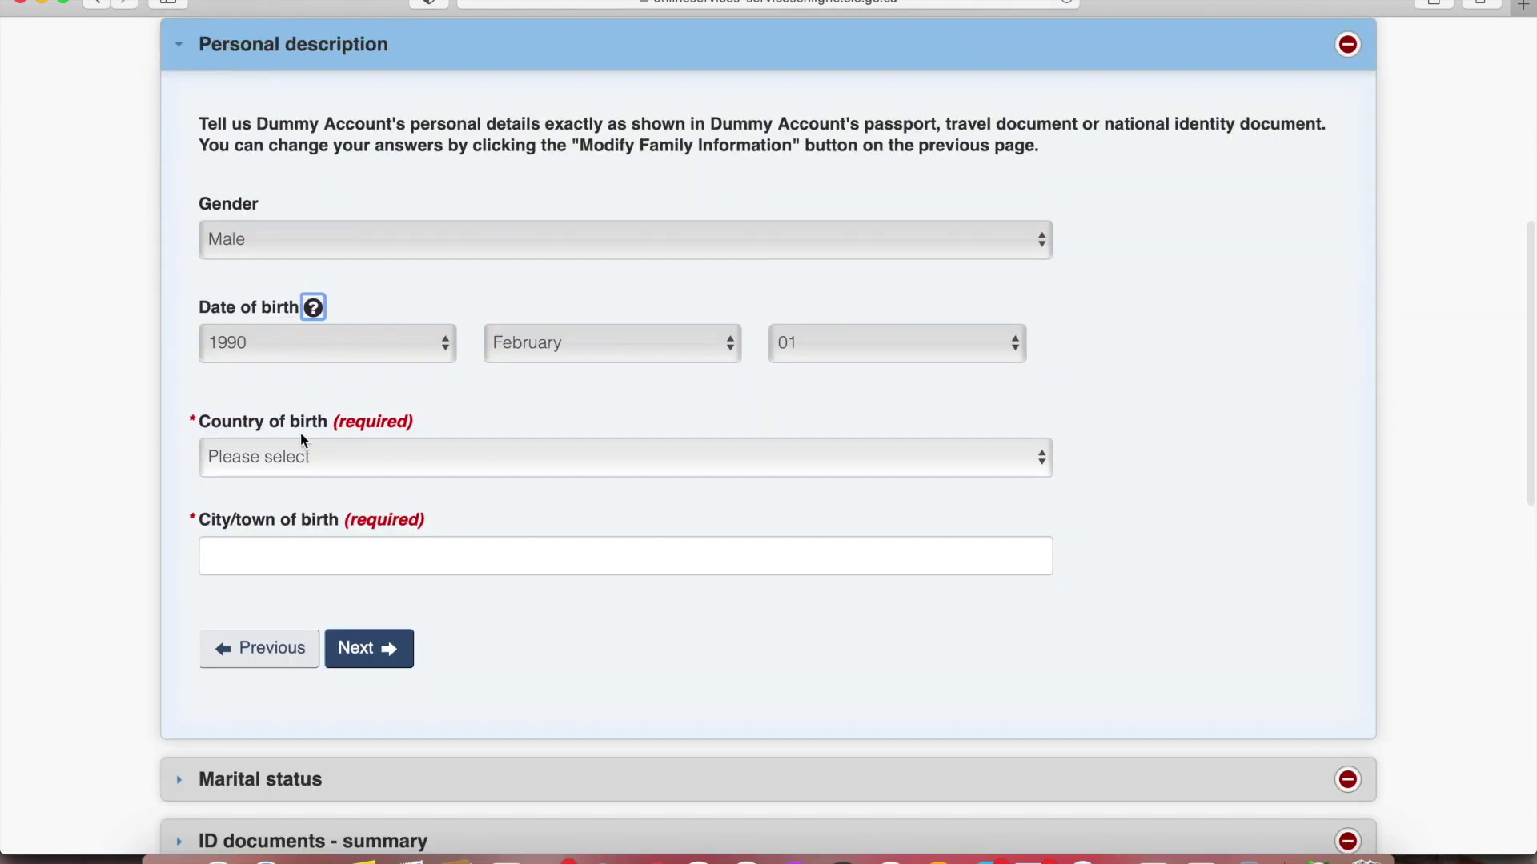
{"action": "left_click", "coordinate": [307, 553]}
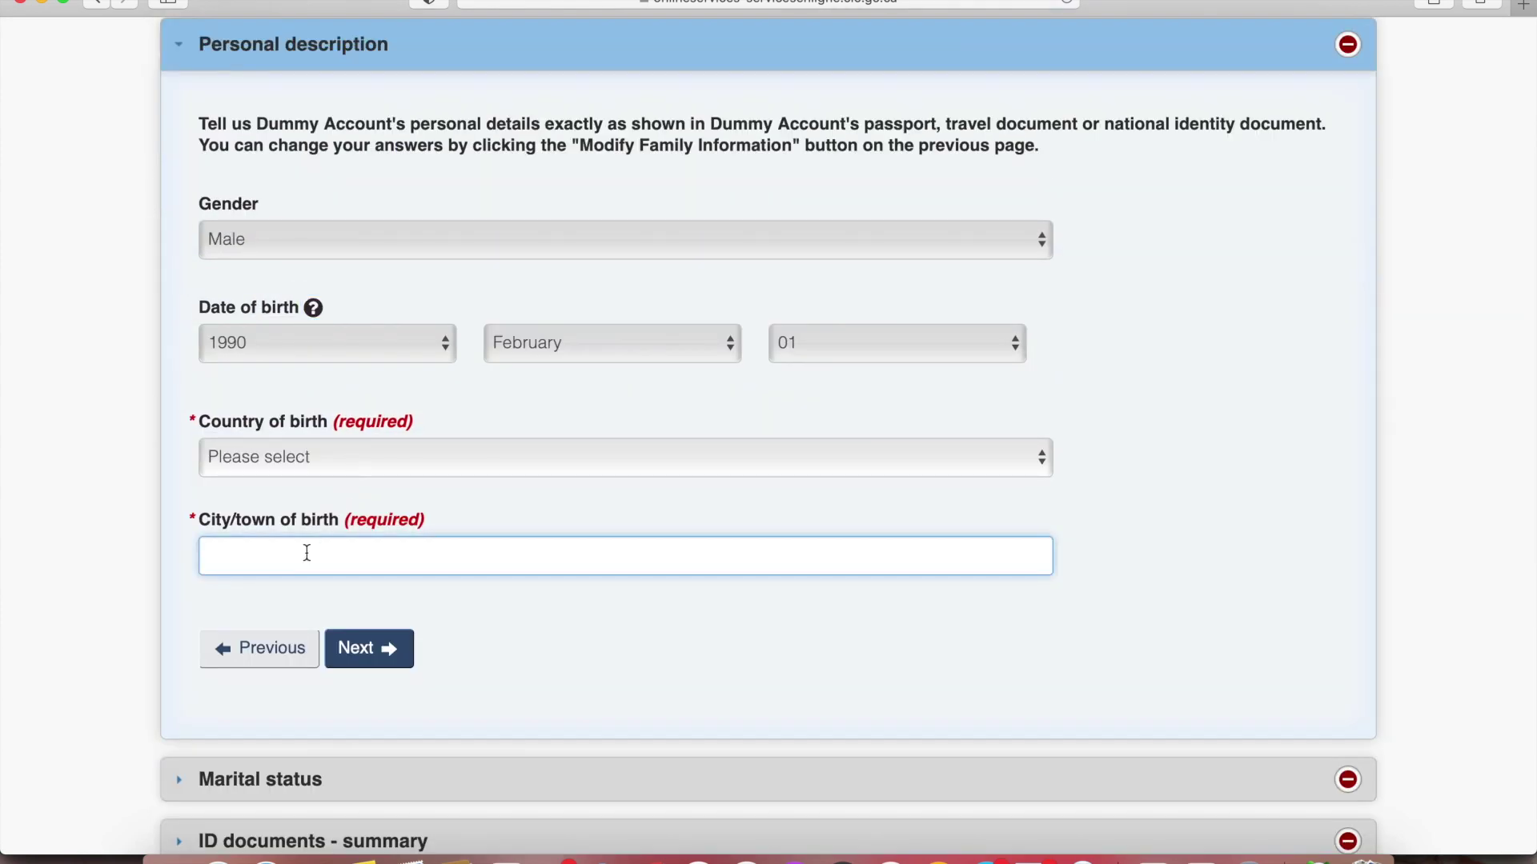
{"action": "left_click", "coordinate": [369, 653]}
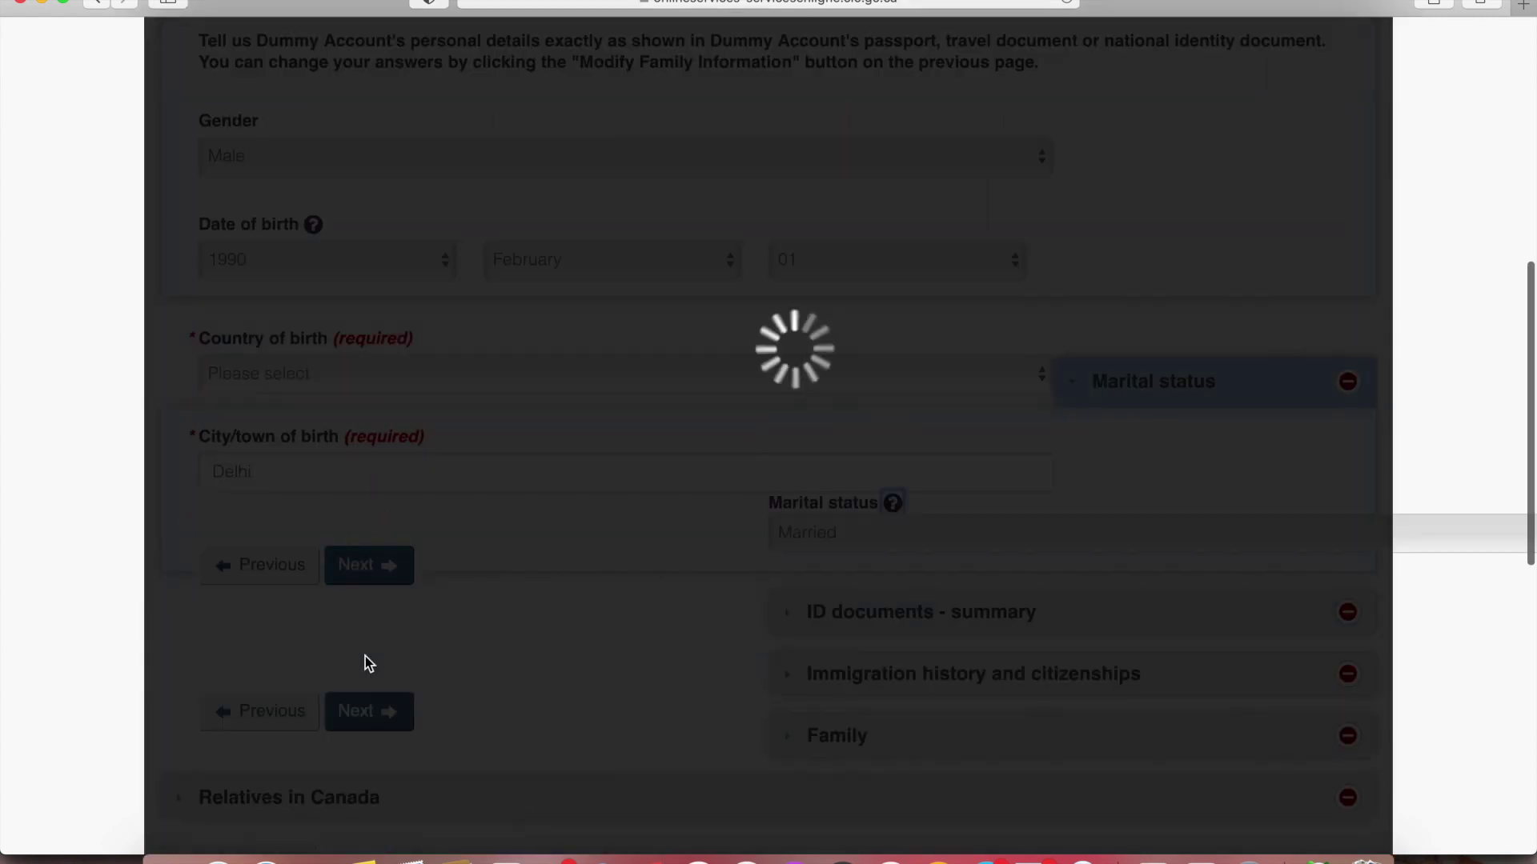
{"action": "scroll", "coordinate": [366, 663], "scroll_direction": "up", "scroll_amount": 1}
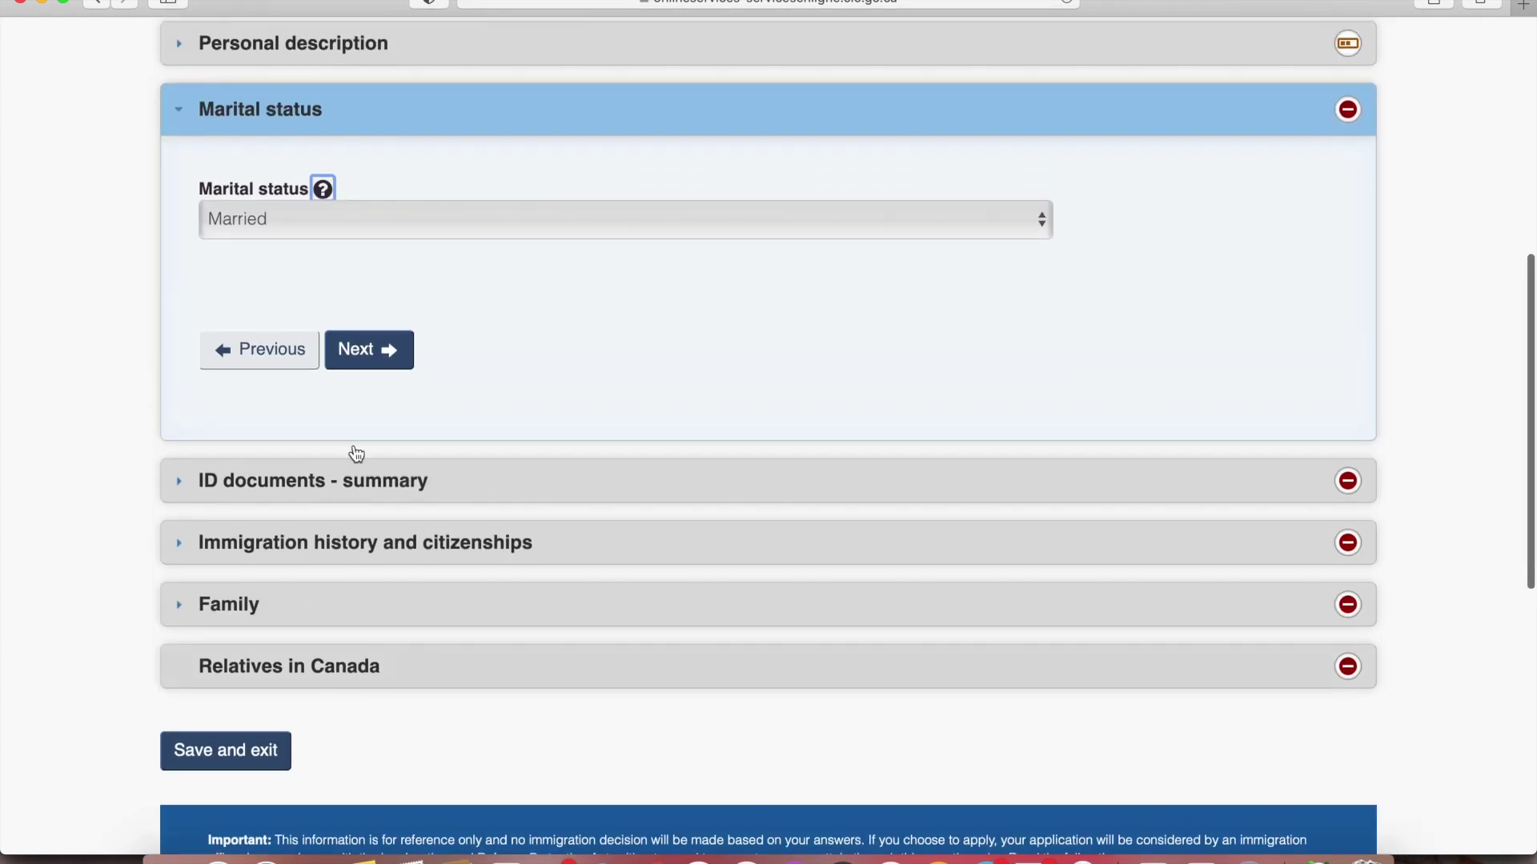
{"action": "left_click", "coordinate": [357, 362]}
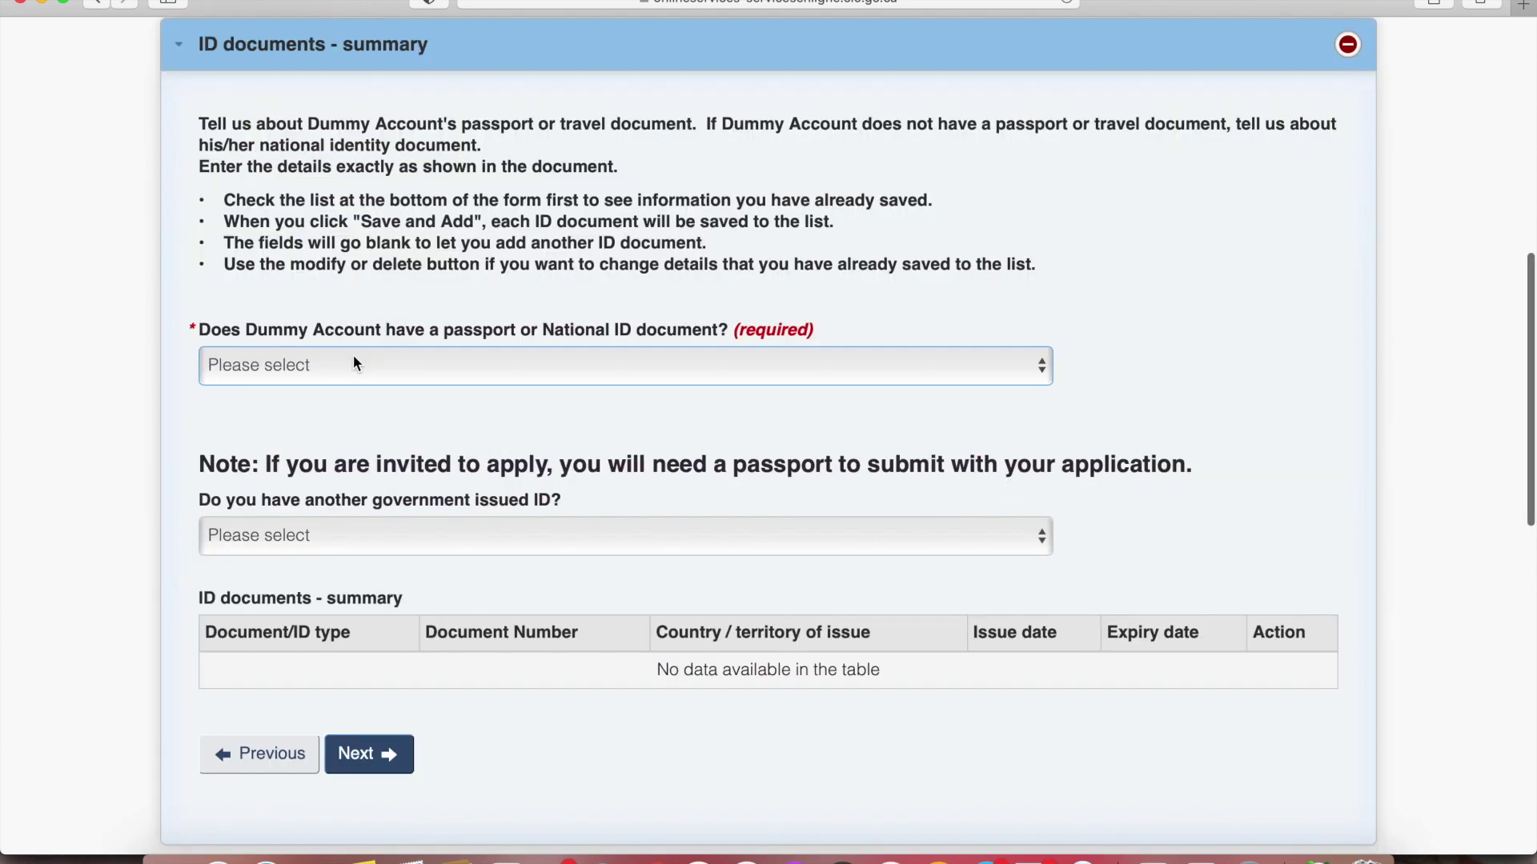
Answer Yes to having an ID, choose Passport, enter the passport number and set India as issuing country
{"action": "left_click", "coordinate": [457, 376]}
{"action": "left_click", "coordinate": [441, 398]}
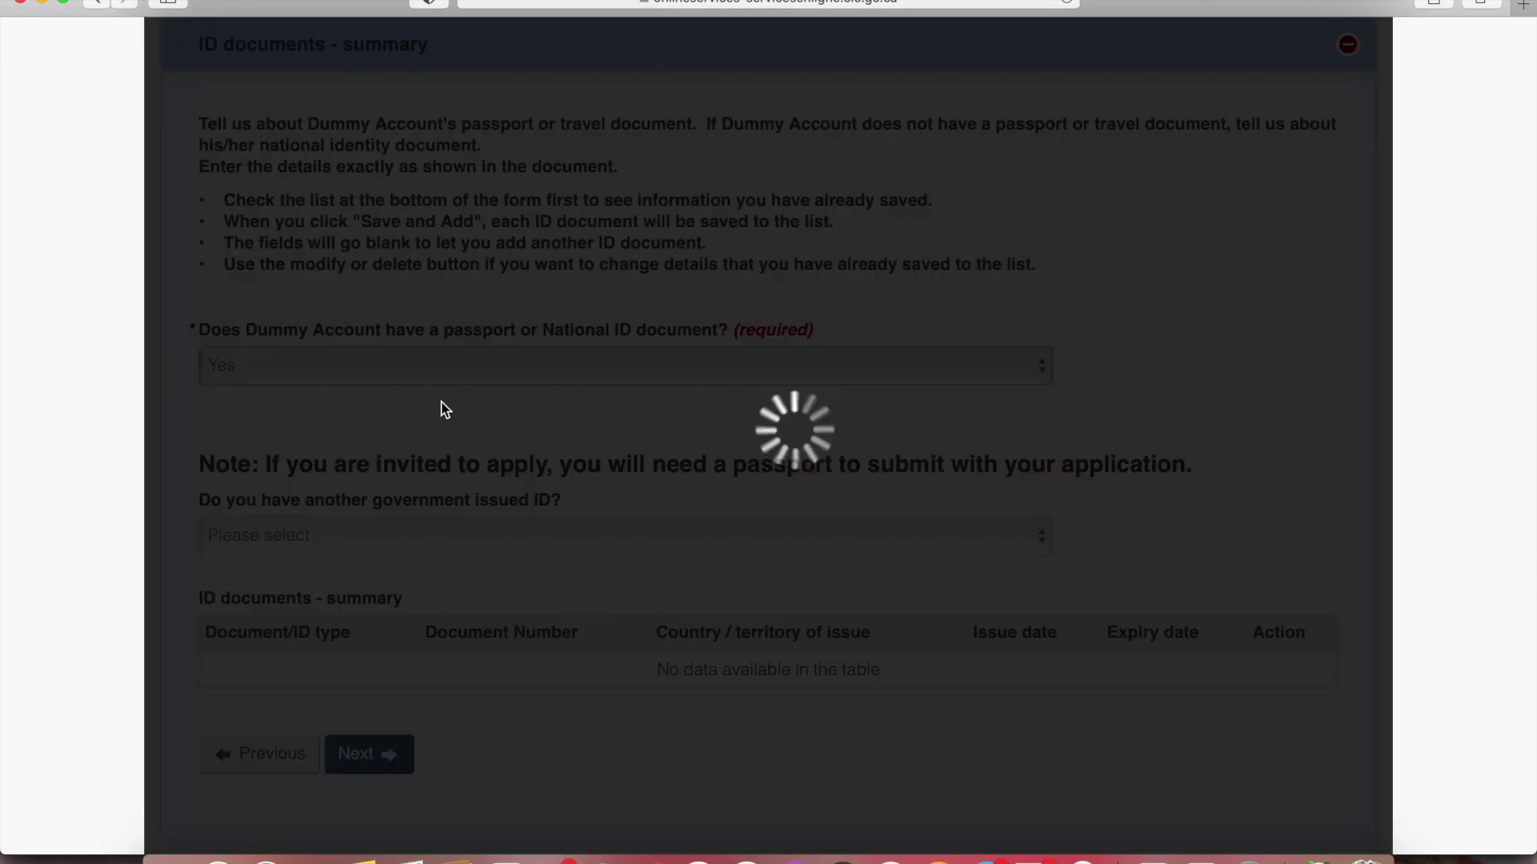
{"action": "scroll", "coordinate": [441, 408], "scroll_direction": "down", "scroll_amount": 1}
{"action": "left_click", "coordinate": [352, 370]}
{"action": "left_click", "coordinate": [331, 470]}
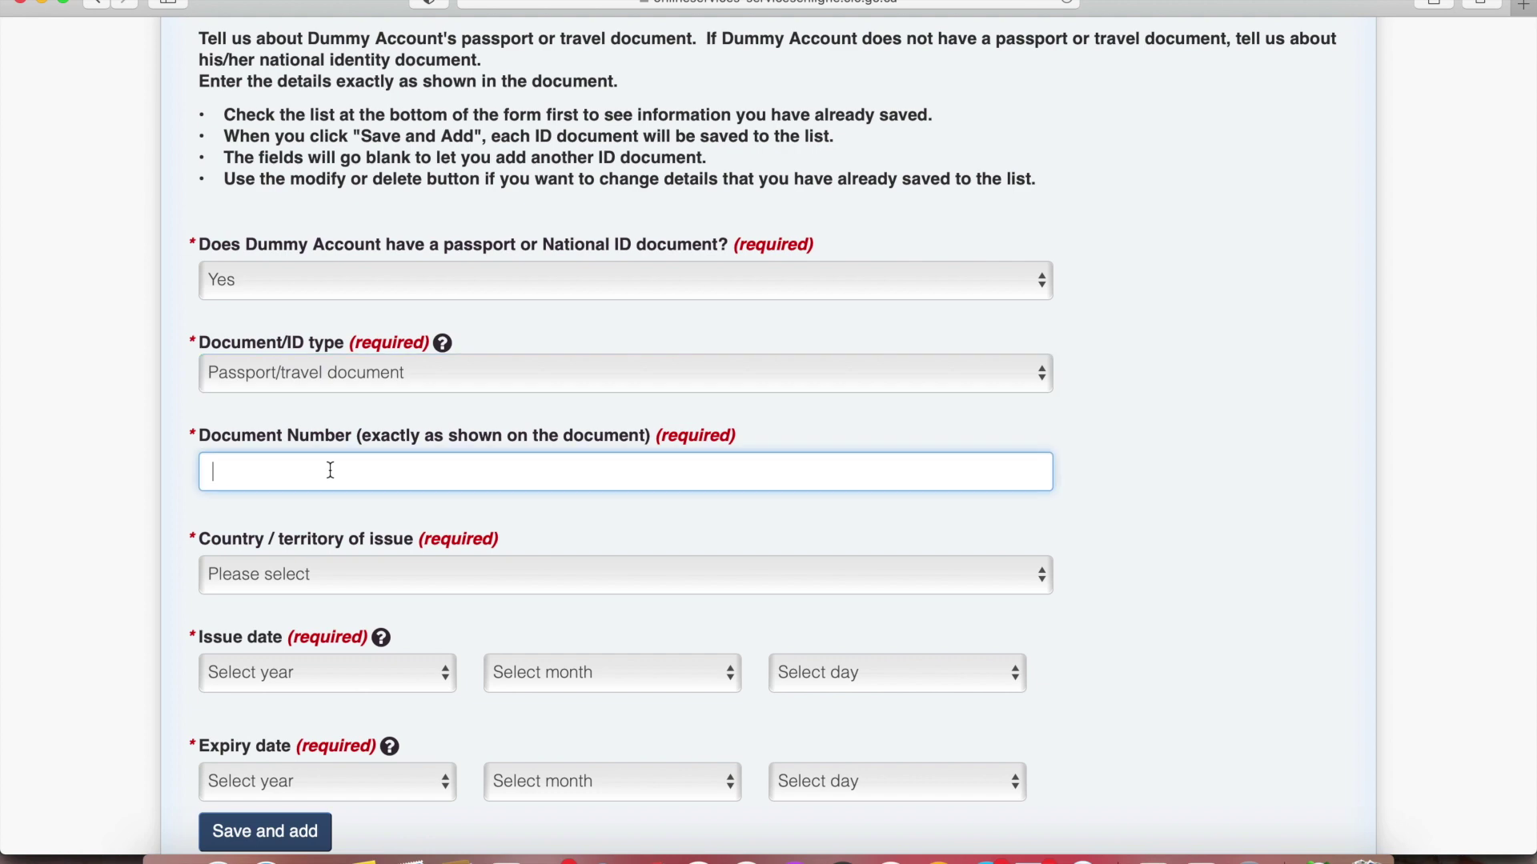
{"action": "type", "text": "A123456"}
{"action": "scroll", "coordinate": [313, 487], "scroll_direction": "down", "scroll_amount": 2}
{"action": "left_click", "coordinate": [324, 382]}
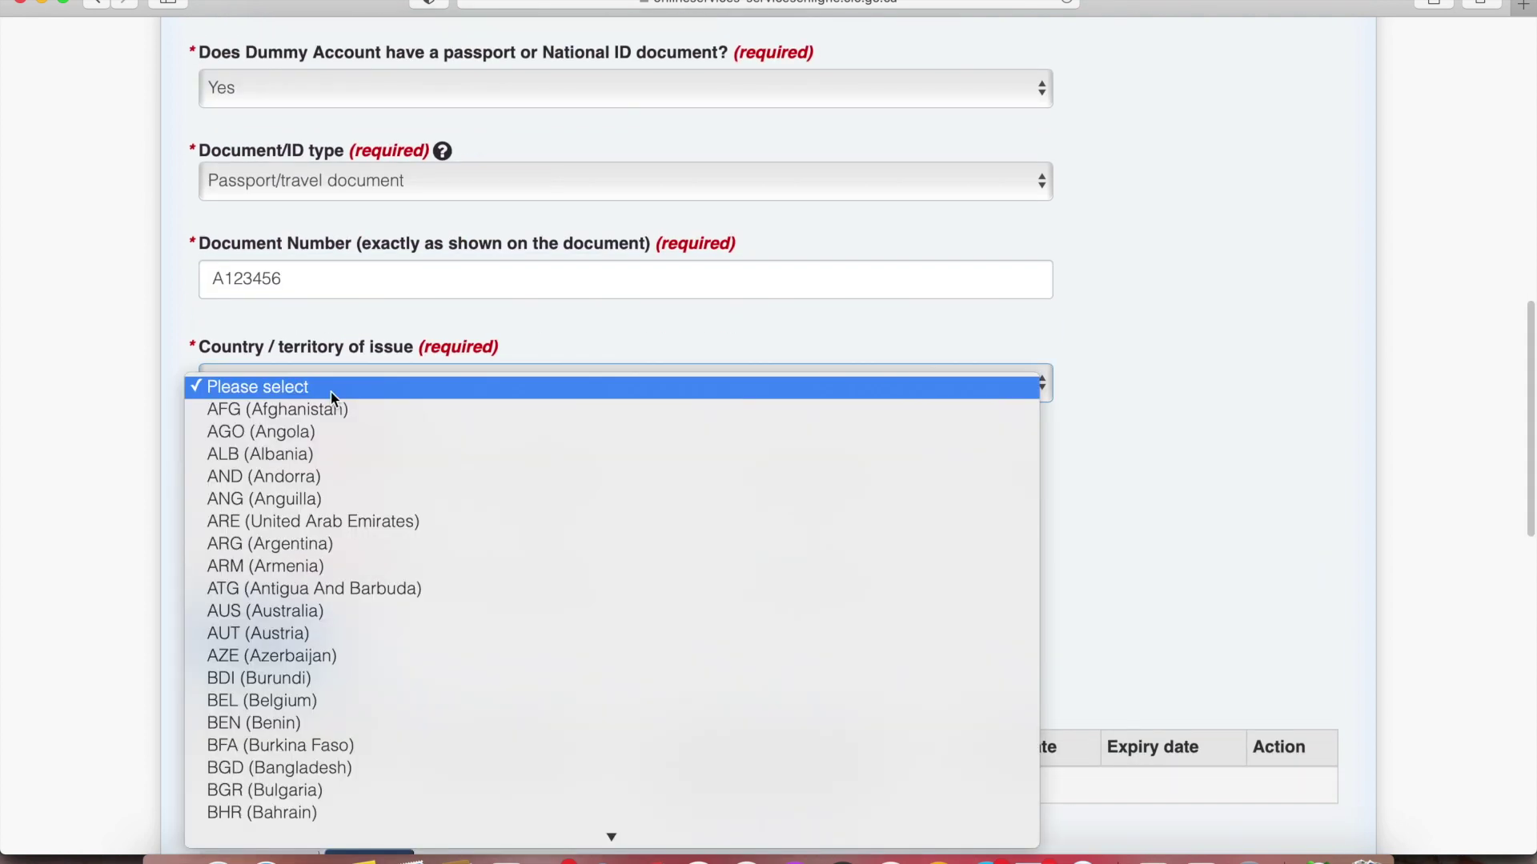
{"action": "left_click", "coordinate": [320, 813]}
Set the passport's issue date to 2016-02-01 and expiry to 2026-01-31, then save it to the ID list
{"action": "left_click", "coordinate": [304, 481]}
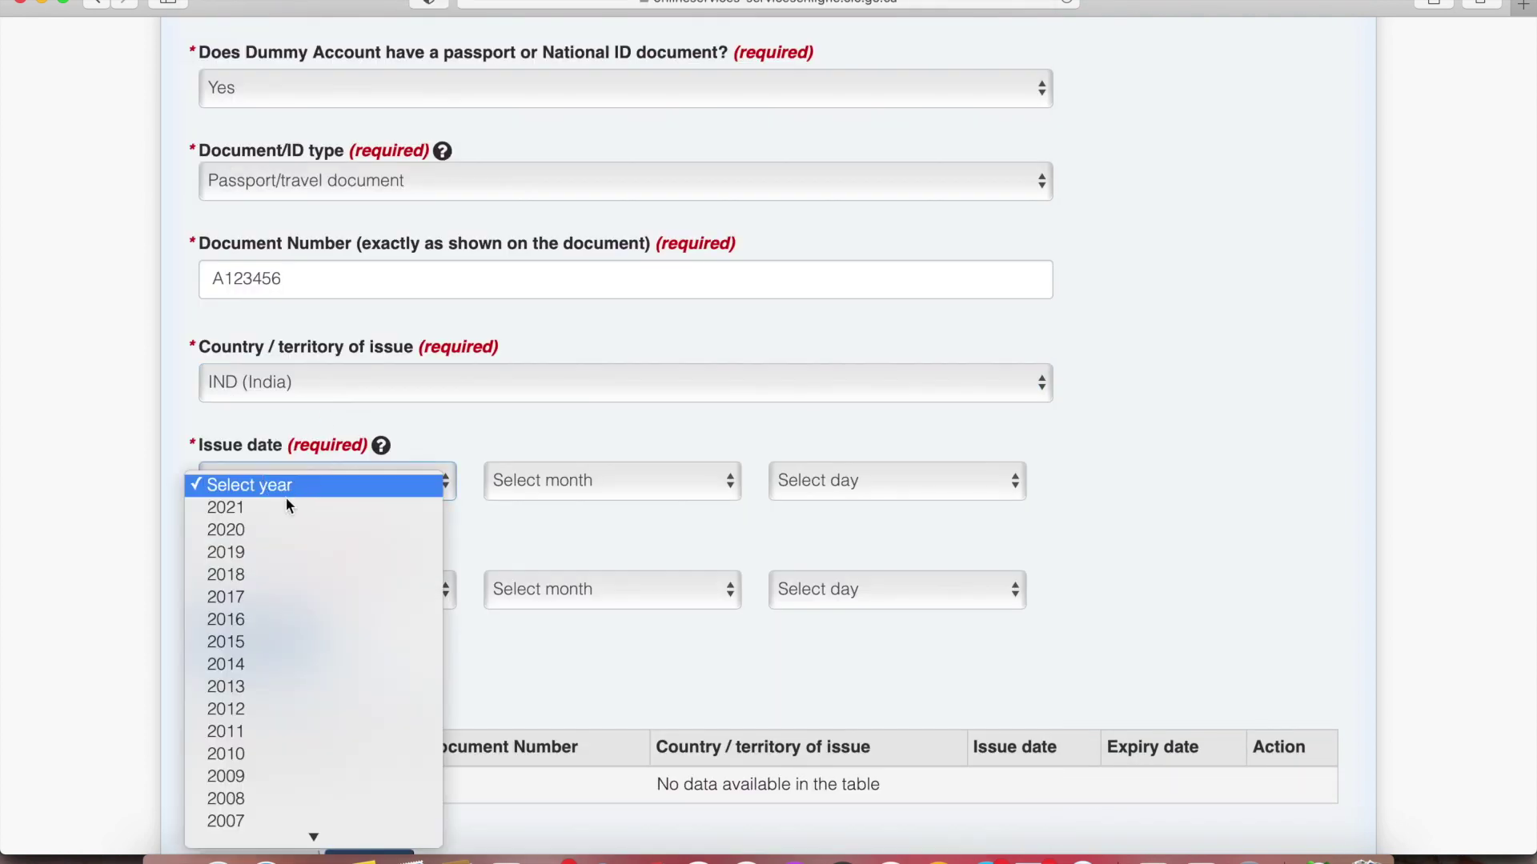
{"action": "left_click", "coordinate": [252, 613]}
{"action": "left_click", "coordinate": [573, 479]}
{"action": "left_click", "coordinate": [775, 478]}
{"action": "left_click", "coordinate": [780, 480]}
{"action": "left_click", "coordinate": [784, 503]}
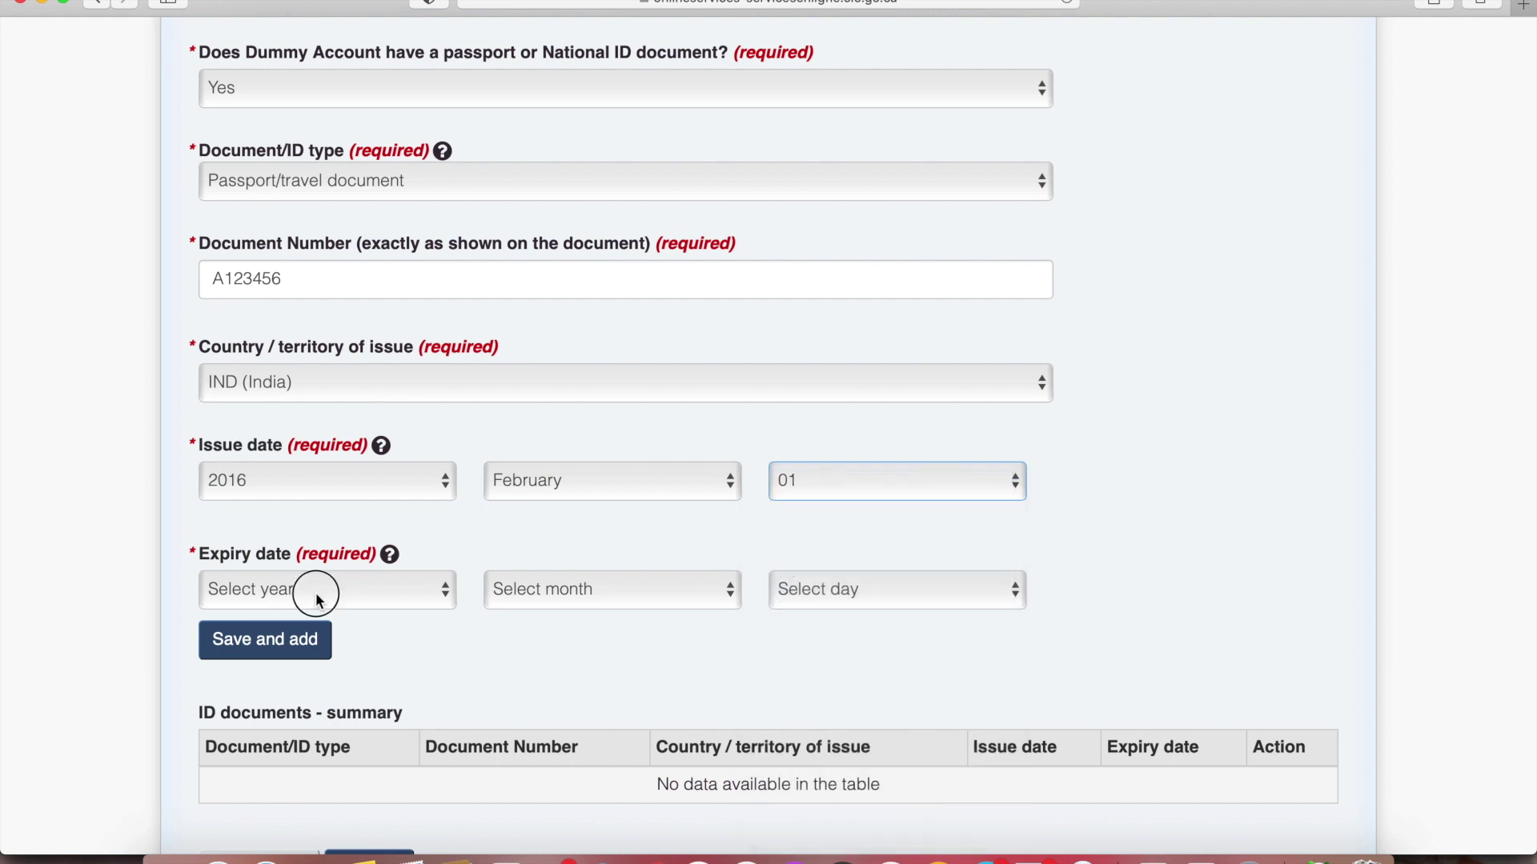
{"action": "left_click", "coordinate": [312, 589]}
{"action": "scroll", "coordinate": [300, 640], "scroll_direction": "down", "scroll_amount": 5}
{"action": "left_click", "coordinate": [273, 540]}
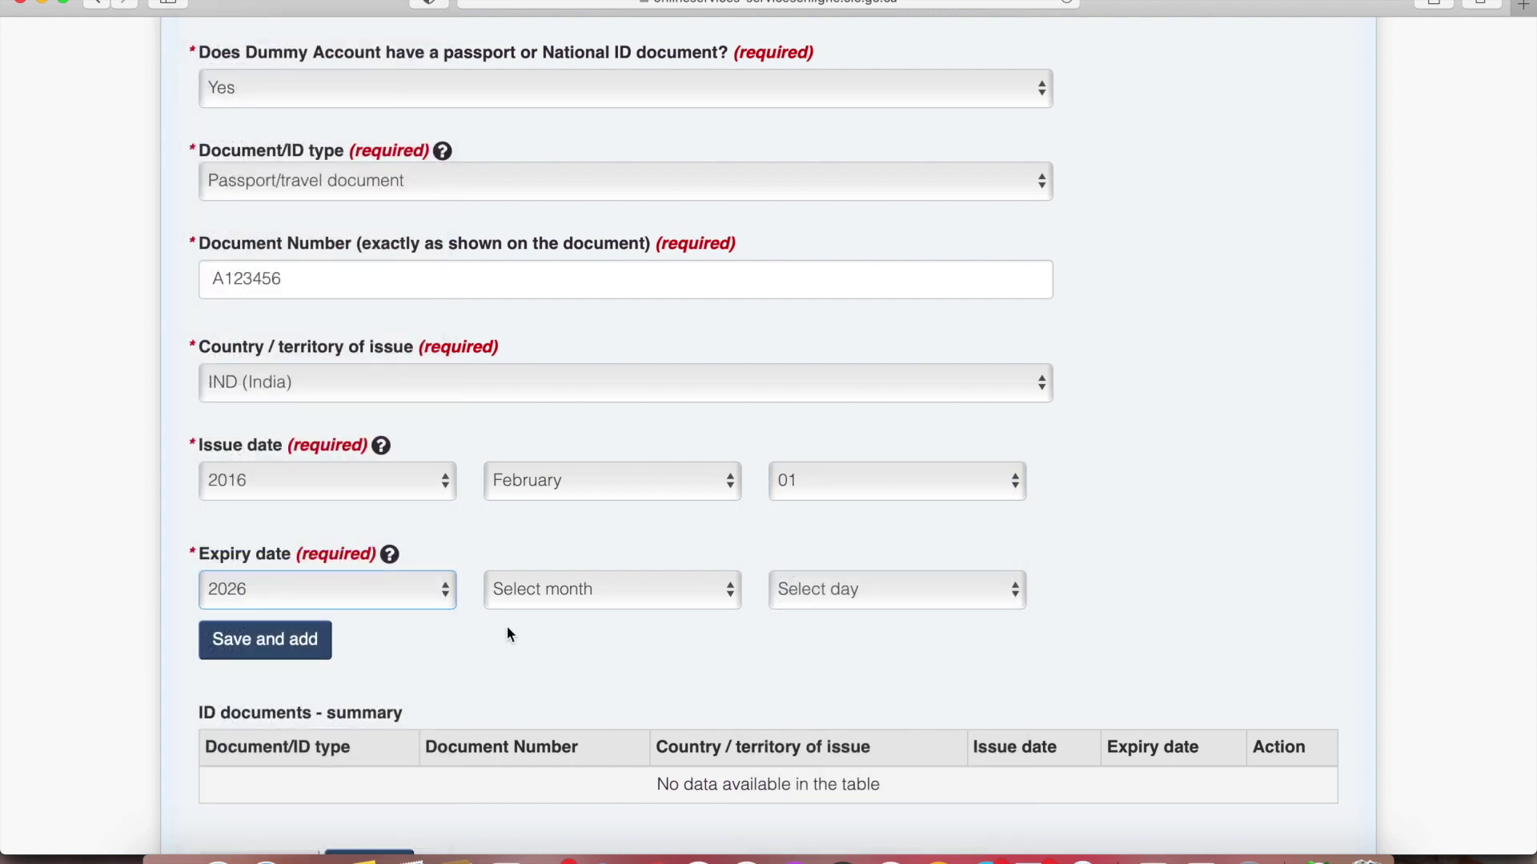
{"action": "left_click", "coordinate": [541, 592]}
{"action": "left_click", "coordinate": [544, 618]}
{"action": "left_click", "coordinate": [896, 590]}
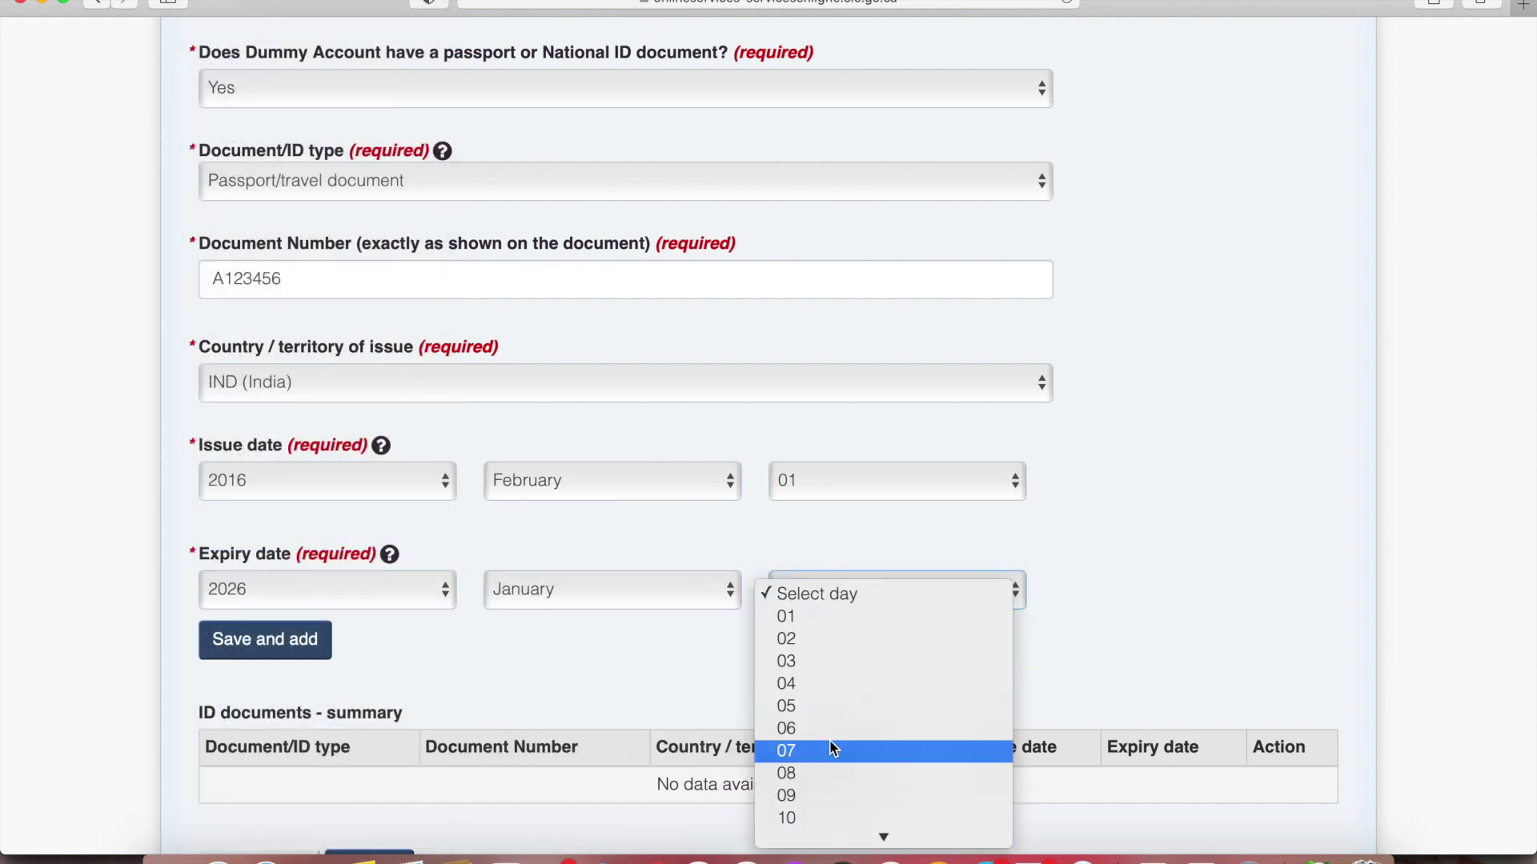
{"action": "left_click", "coordinate": [841, 827]}
{"action": "left_click", "coordinate": [317, 664]}
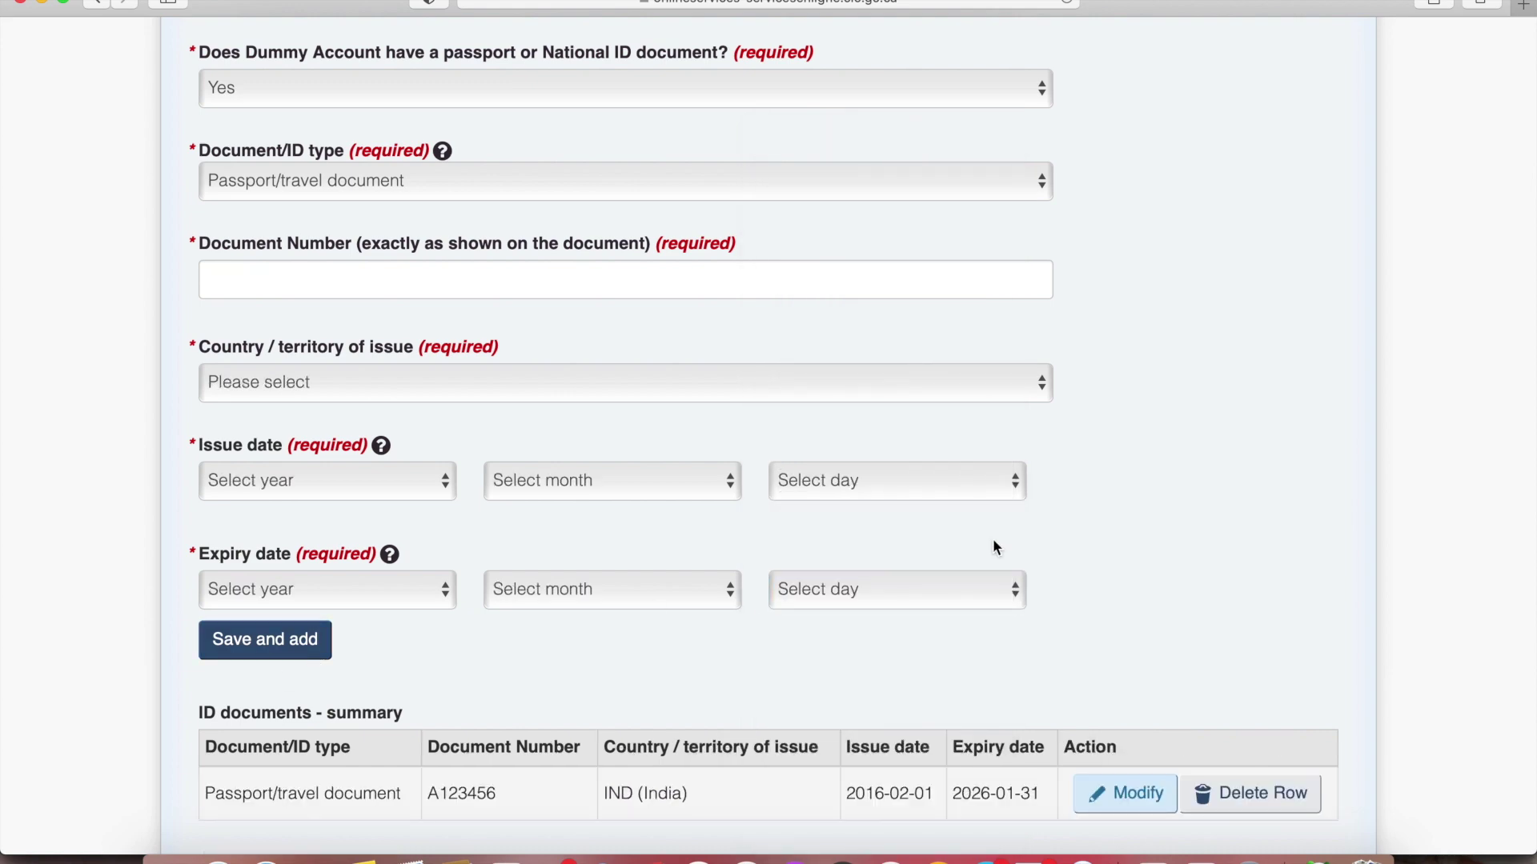
{"action": "scroll", "coordinate": [994, 540], "scroll_direction": "down", "scroll_amount": 9}
Answer No to prior applications and set India as country of citizenship and residence
{"action": "left_click", "coordinate": [370, 195]}
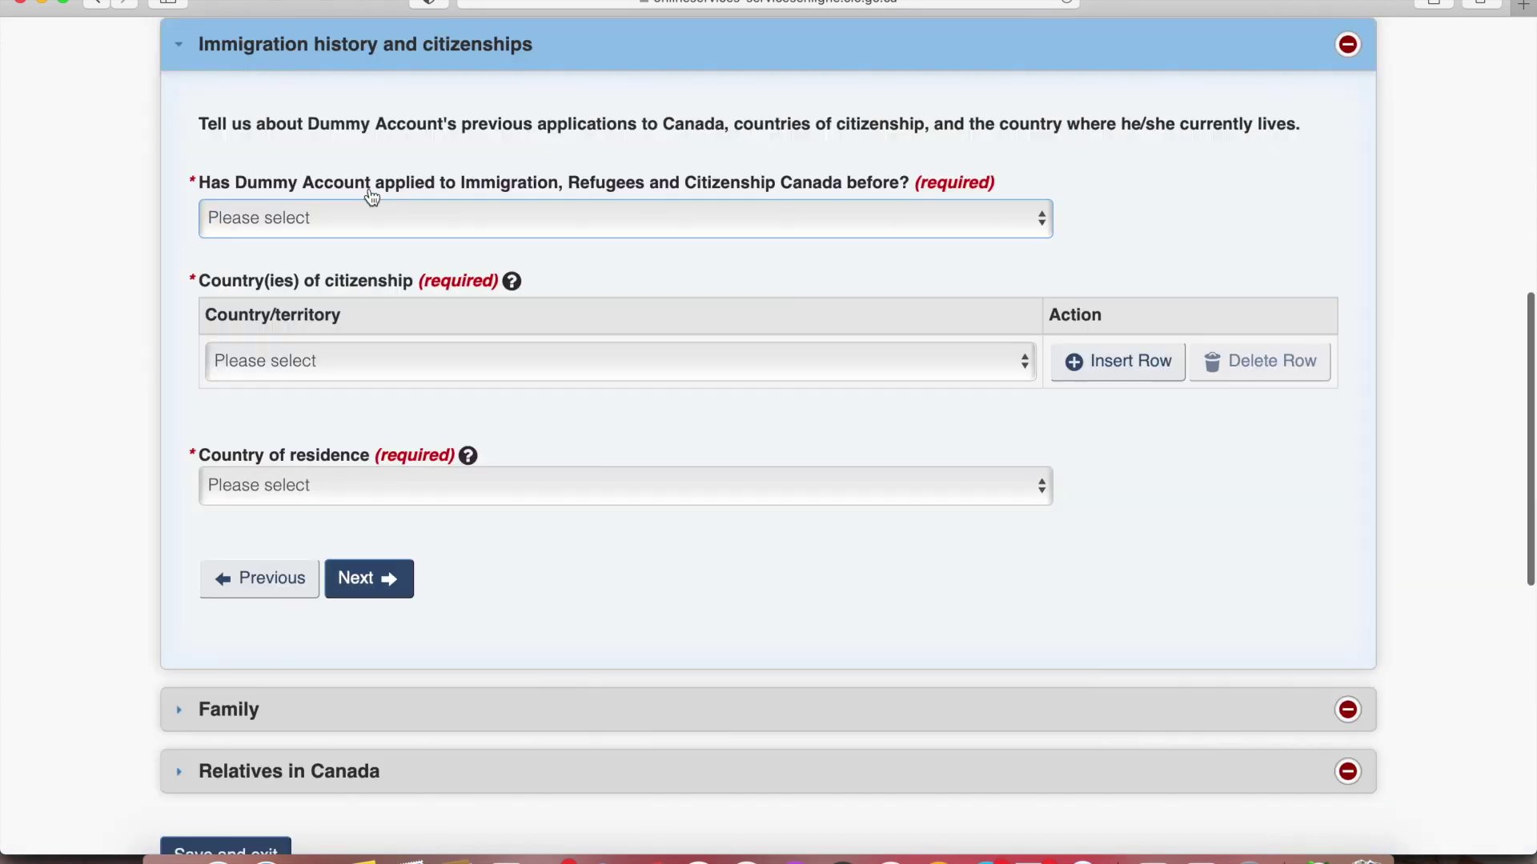
{"action": "scroll", "coordinate": [424, 341], "scroll_direction": "up", "scroll_amount": 2}
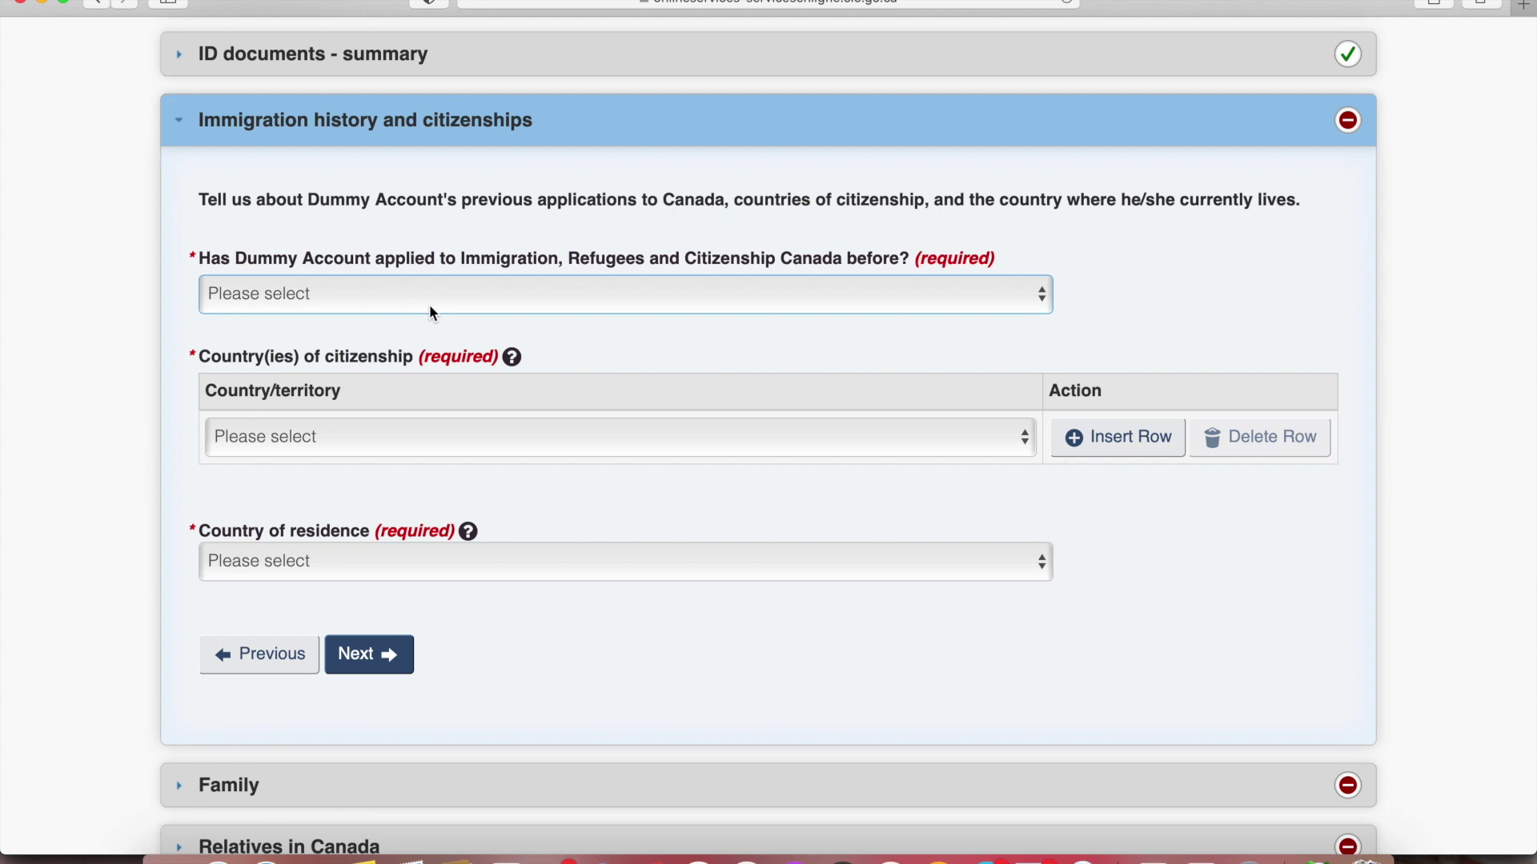
{"action": "left_click", "coordinate": [429, 304]}
{"action": "left_click", "coordinate": [404, 341]}
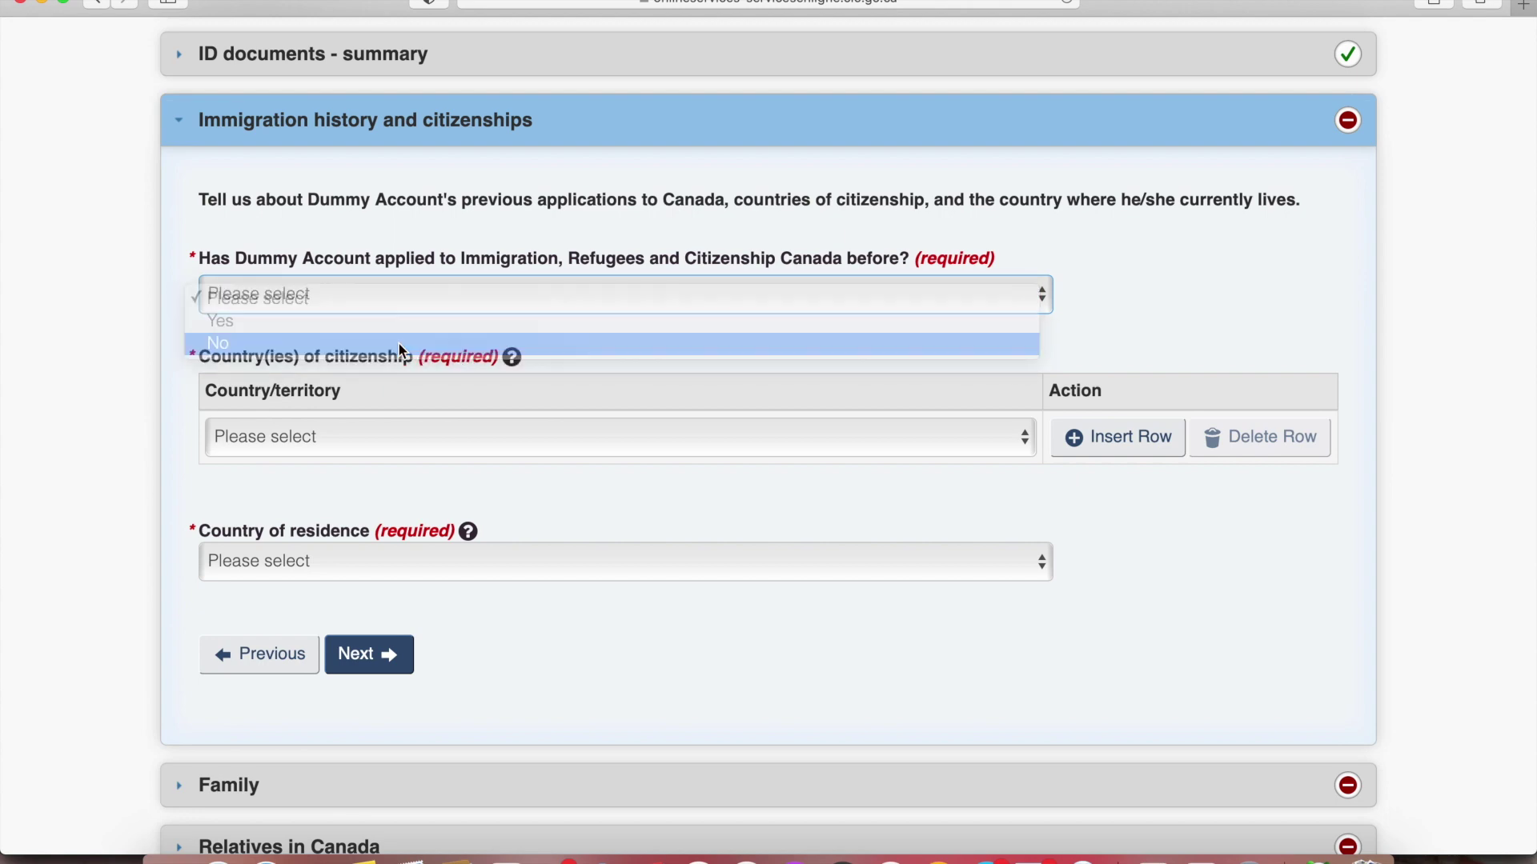
{"action": "left_click", "coordinate": [363, 443]}
{"action": "type", "text": "in"}
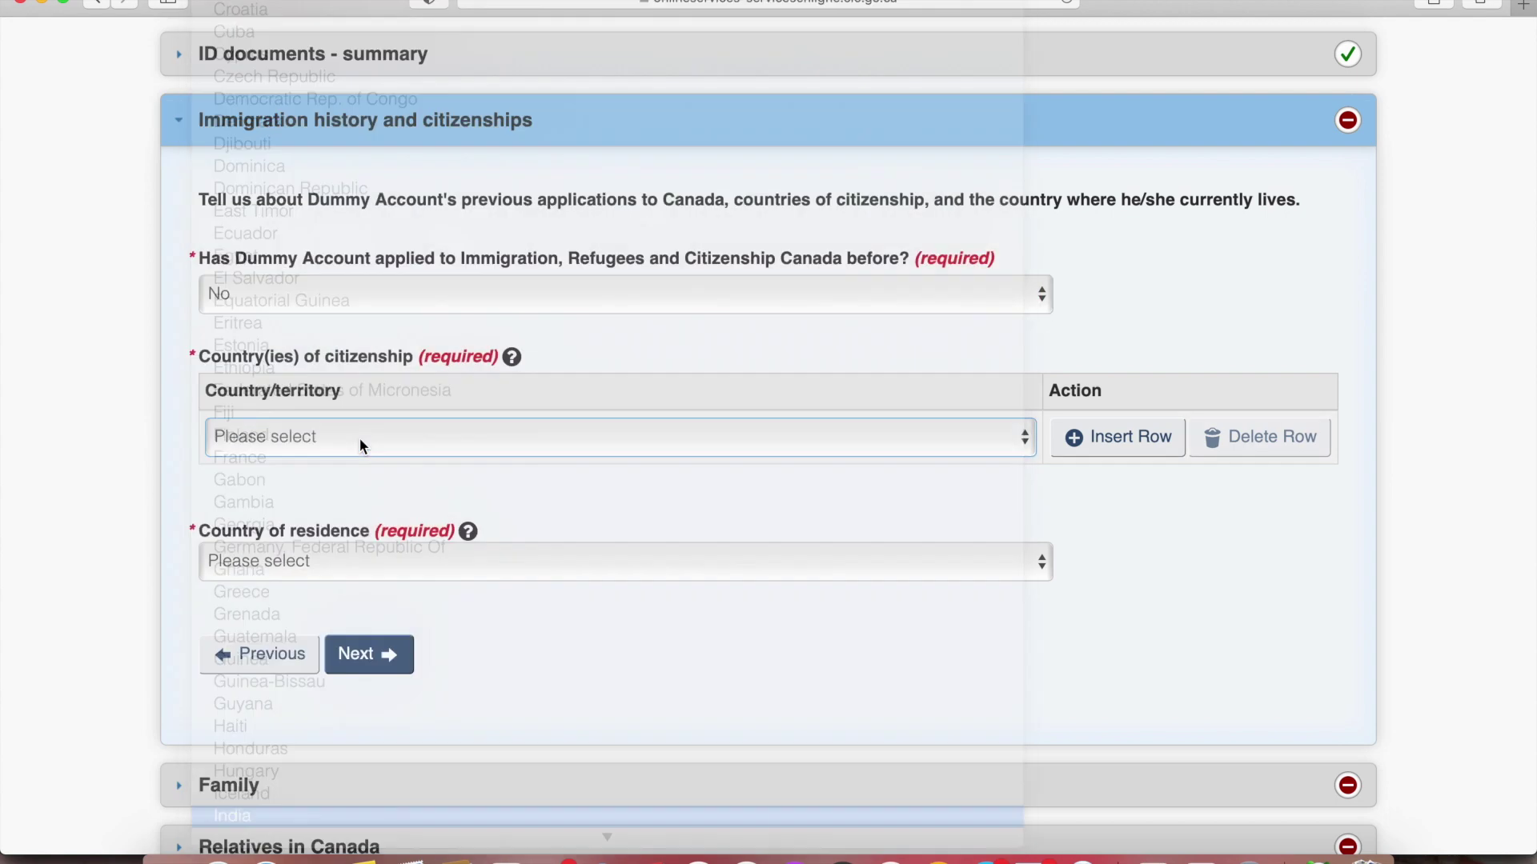
{"action": "left_click", "coordinate": [335, 548]}
{"action": "scroll", "coordinate": [333, 549], "scroll_direction": "down", "scroll_amount": 10}
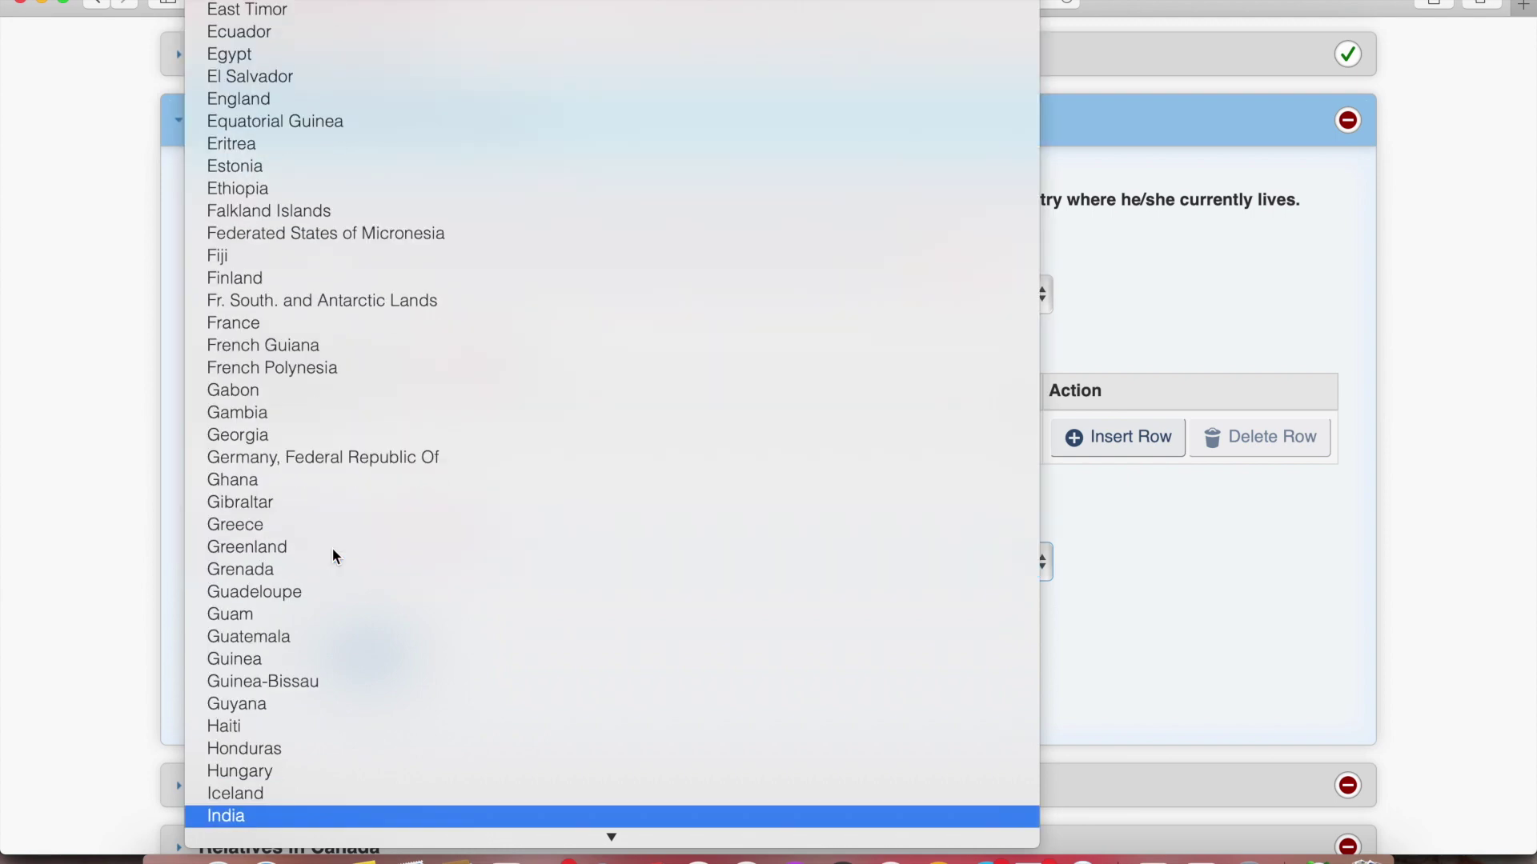
{"action": "key", "text": "Return"}
{"action": "left_click", "coordinate": [394, 646]}
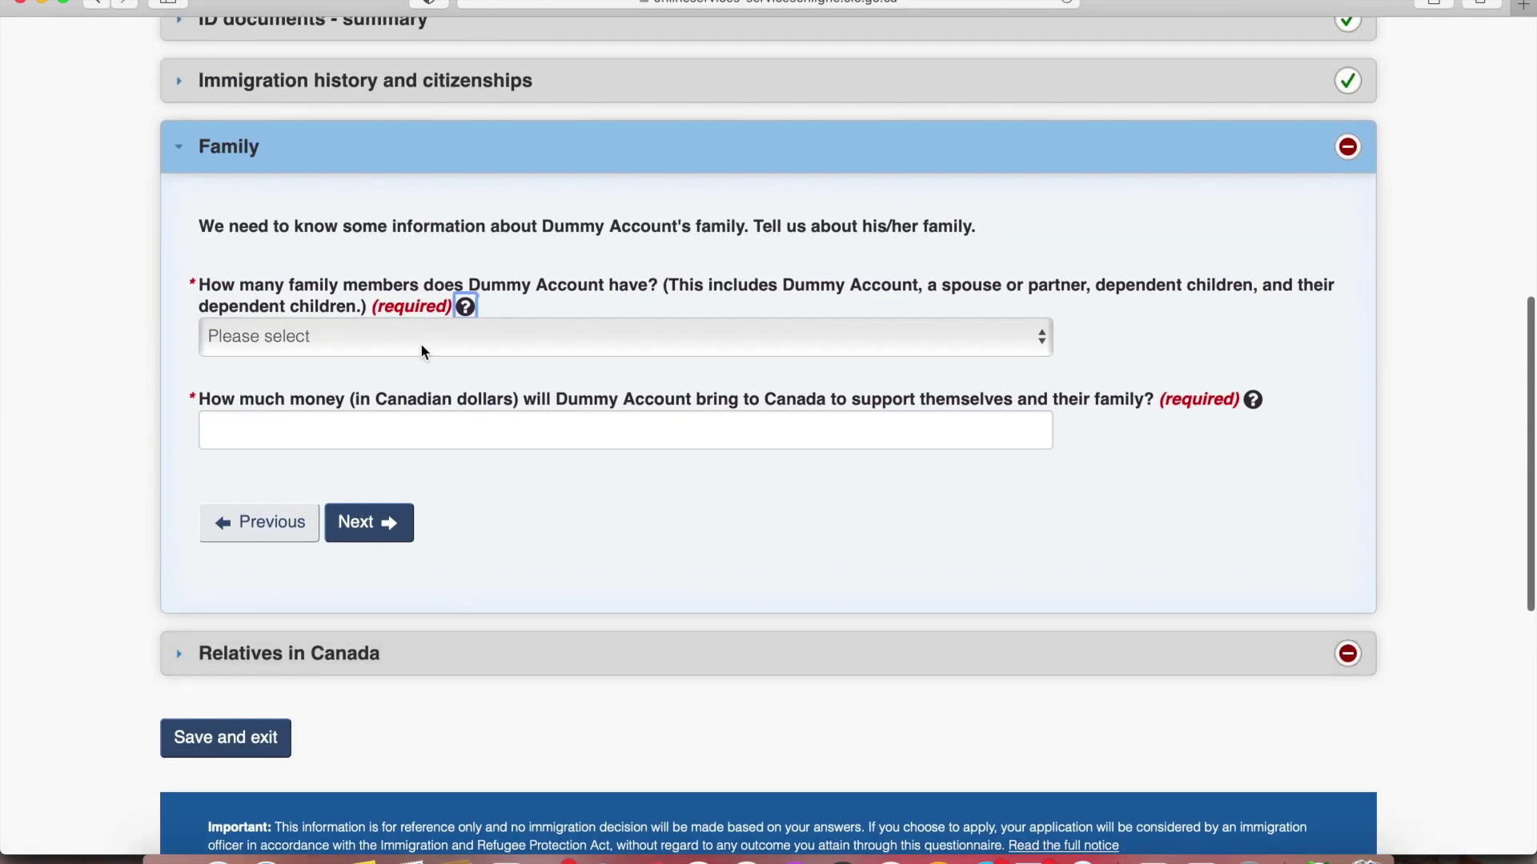
Set 2 family members, enter the settlement funds, answer No to relatives in Canada, and save
{"action": "left_click", "coordinate": [421, 343]}
{"action": "left_click", "coordinate": [377, 384]}
{"action": "left_click", "coordinate": [398, 446]}
{"action": "left_click", "coordinate": [493, 562]}
{"action": "left_click", "coordinate": [382, 524]}
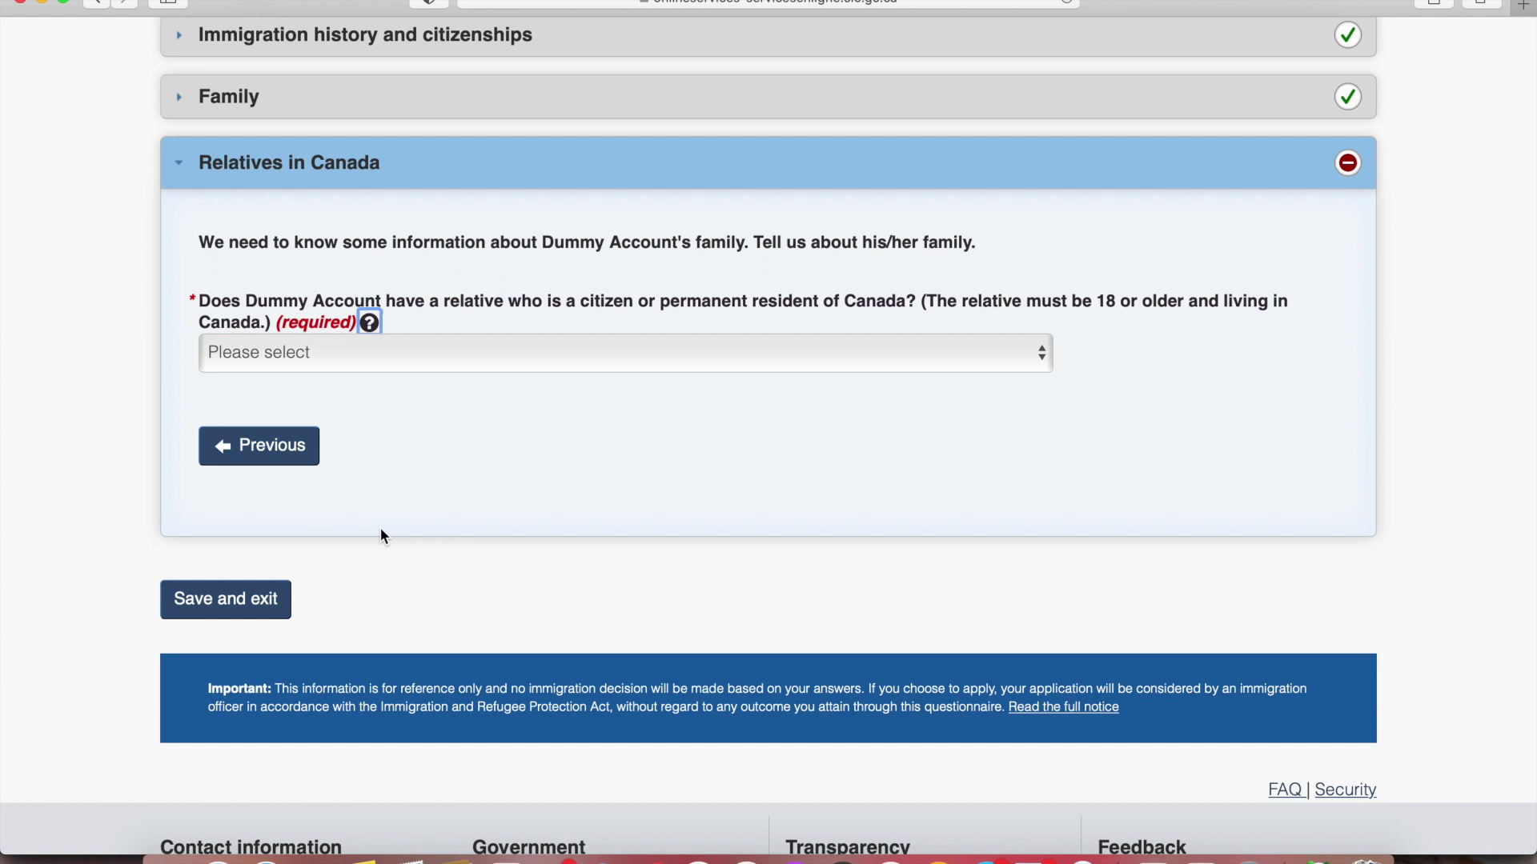
{"action": "left_click", "coordinate": [464, 359]}
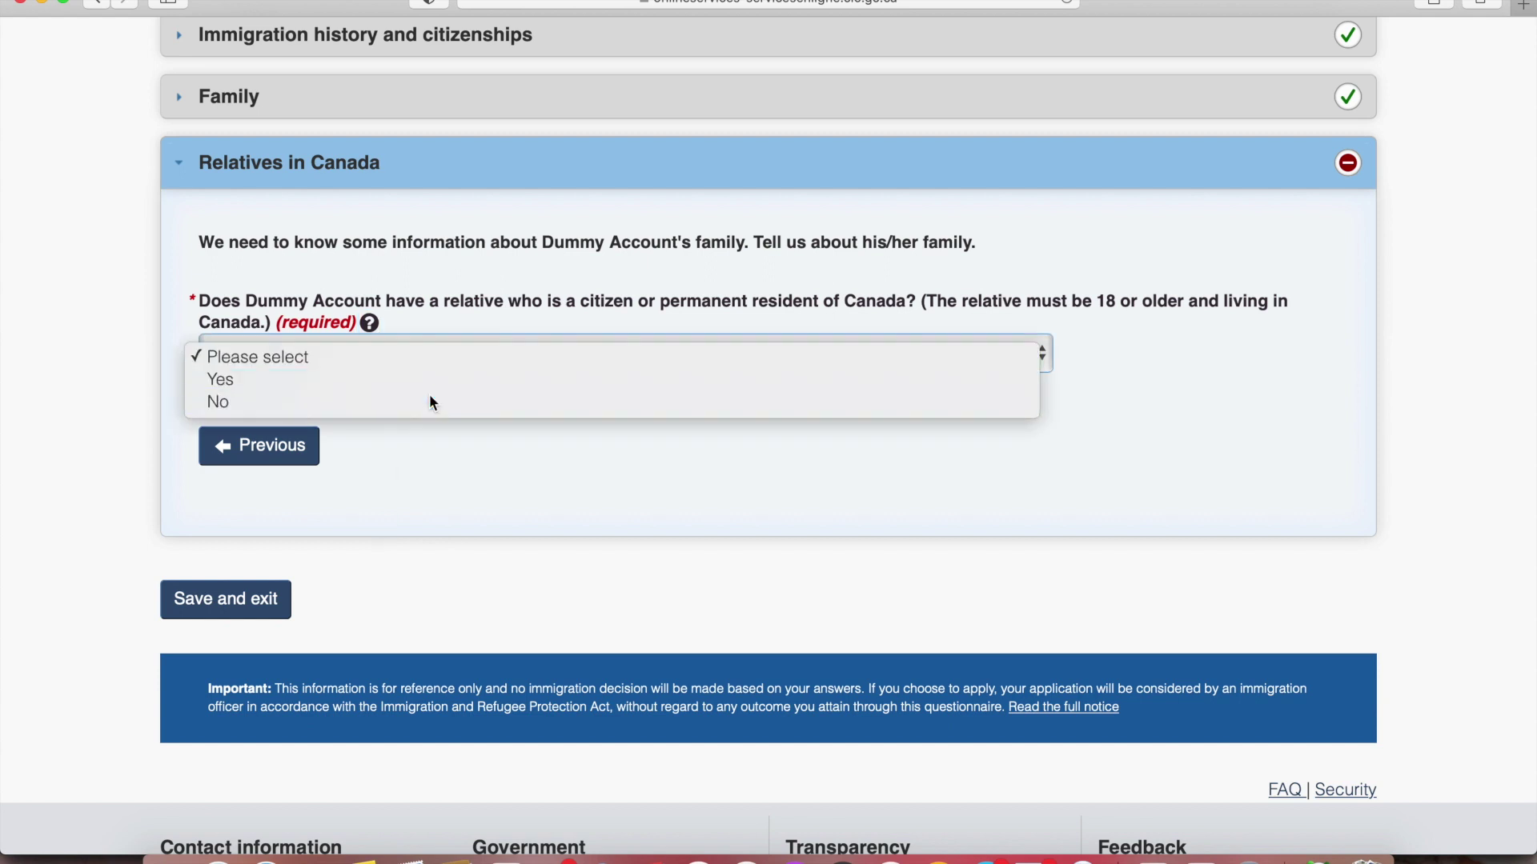
{"action": "left_click", "coordinate": [430, 394]}
{"action": "left_click", "coordinate": [240, 604]}
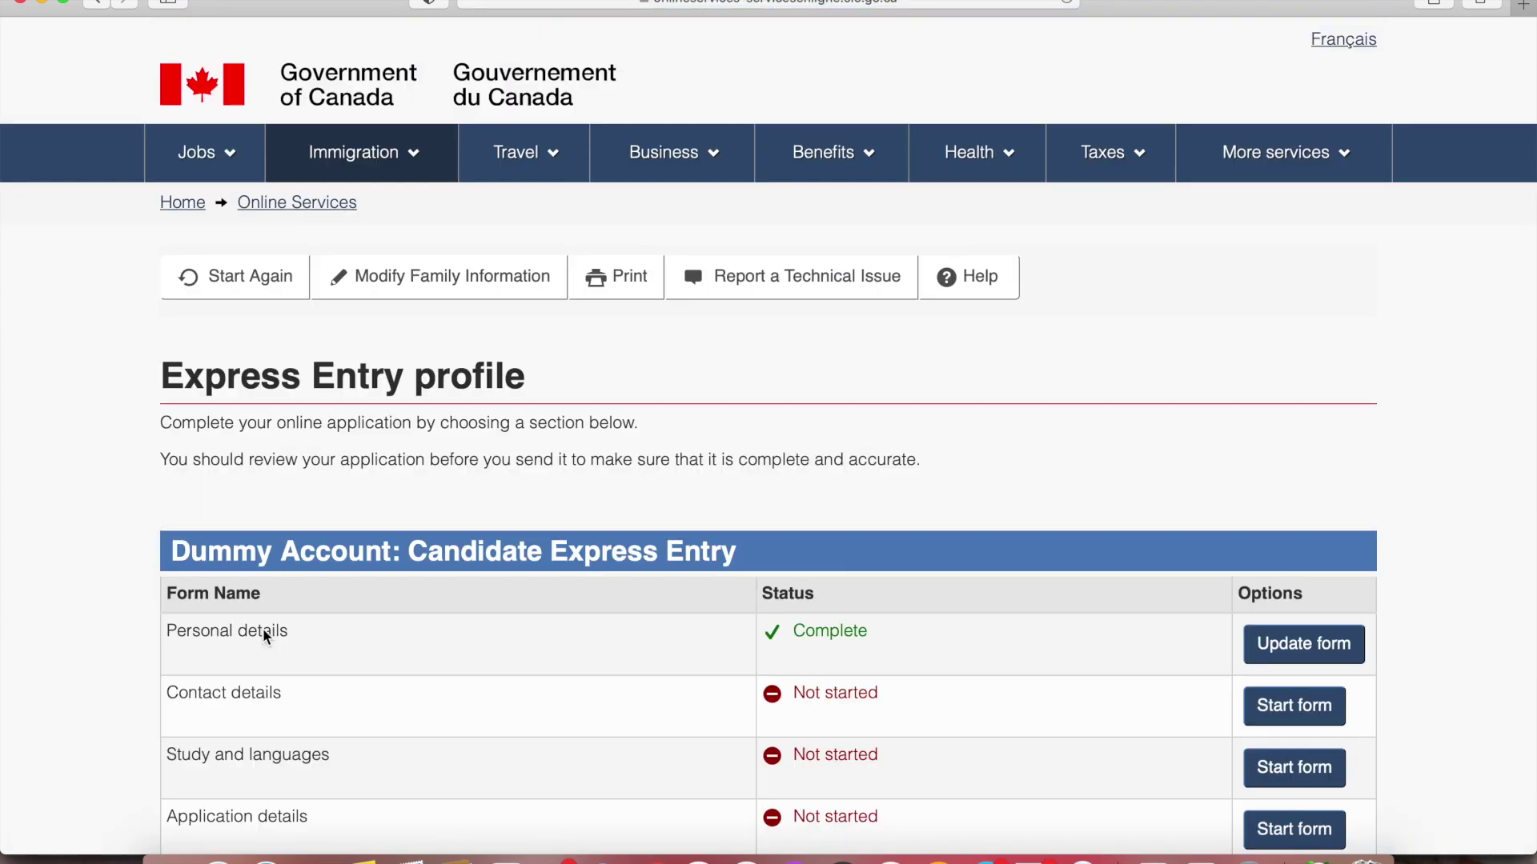
Check the profile table, where Personal details now shows Complete
{"action": "scroll", "coordinate": [262, 628], "scroll_direction": "down", "scroll_amount": 3}
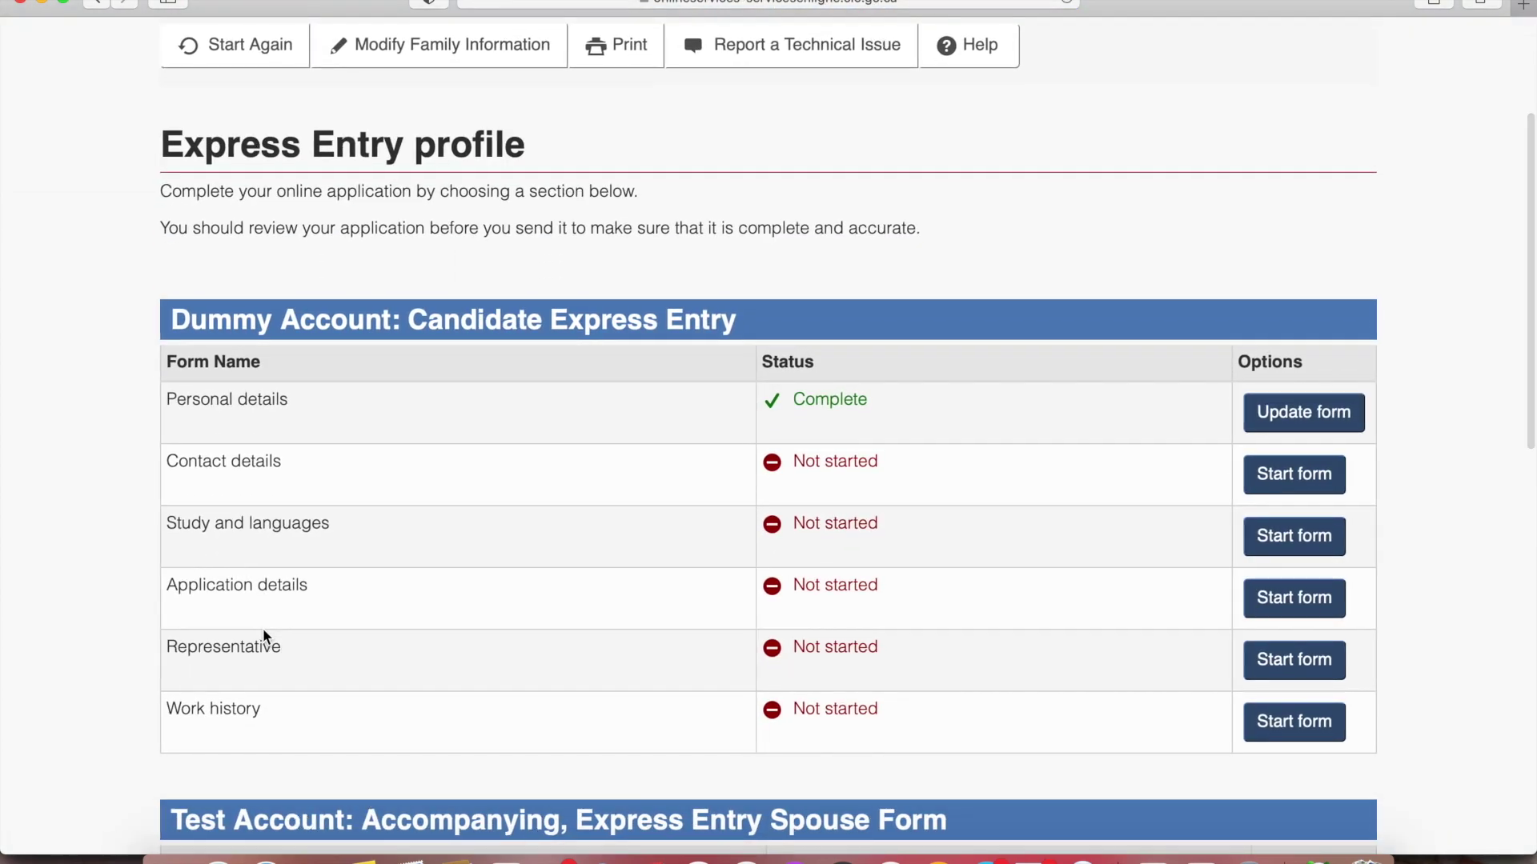
{"action": "left_click_drag", "start_coordinate": [866, 408], "coordinate": [774, 400]}
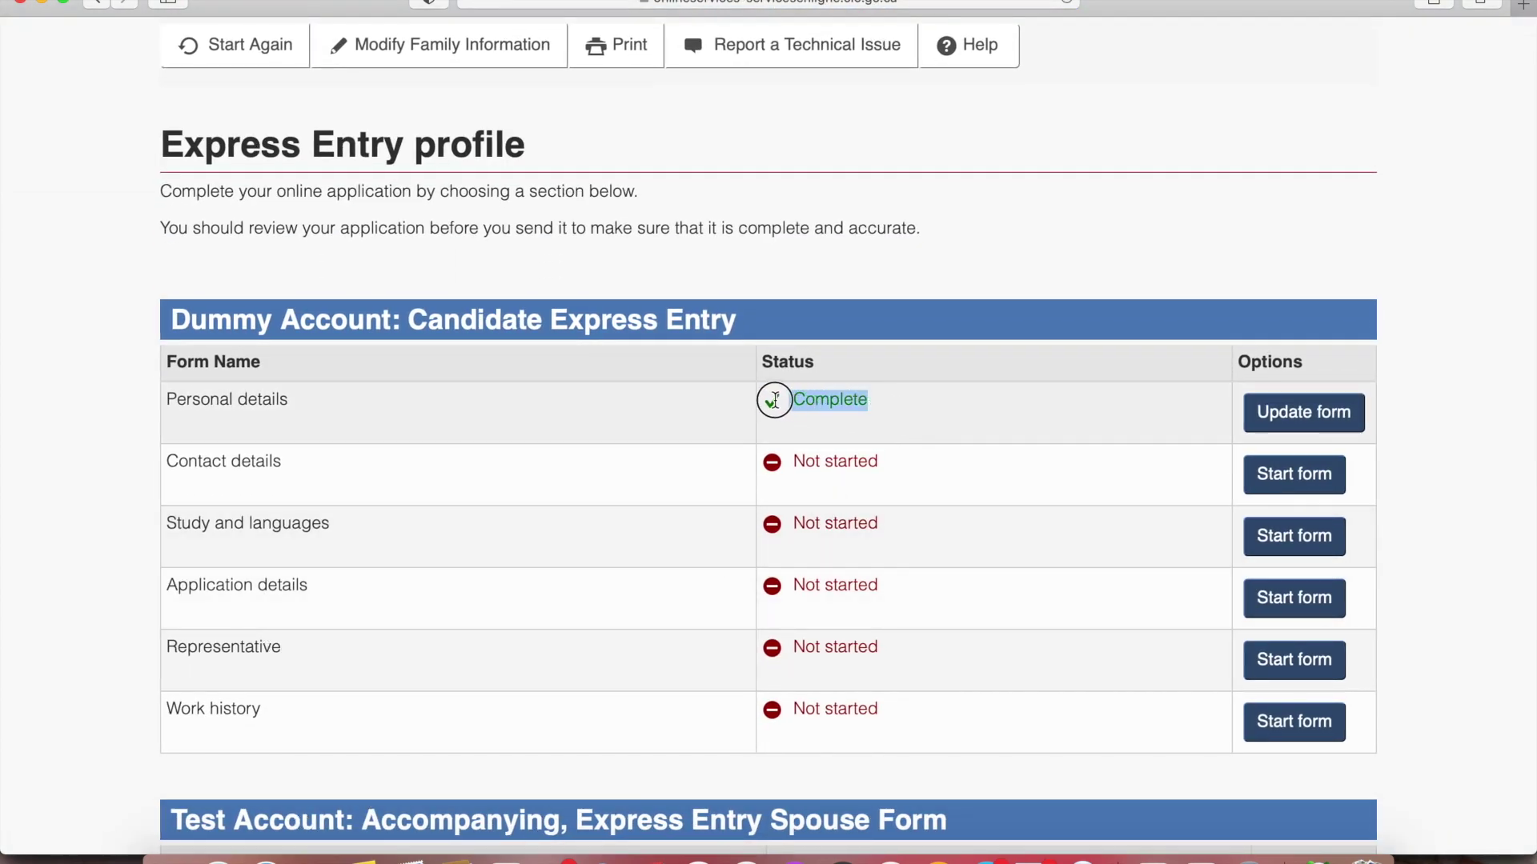
{"action": "left_click", "coordinate": [650, 514]}
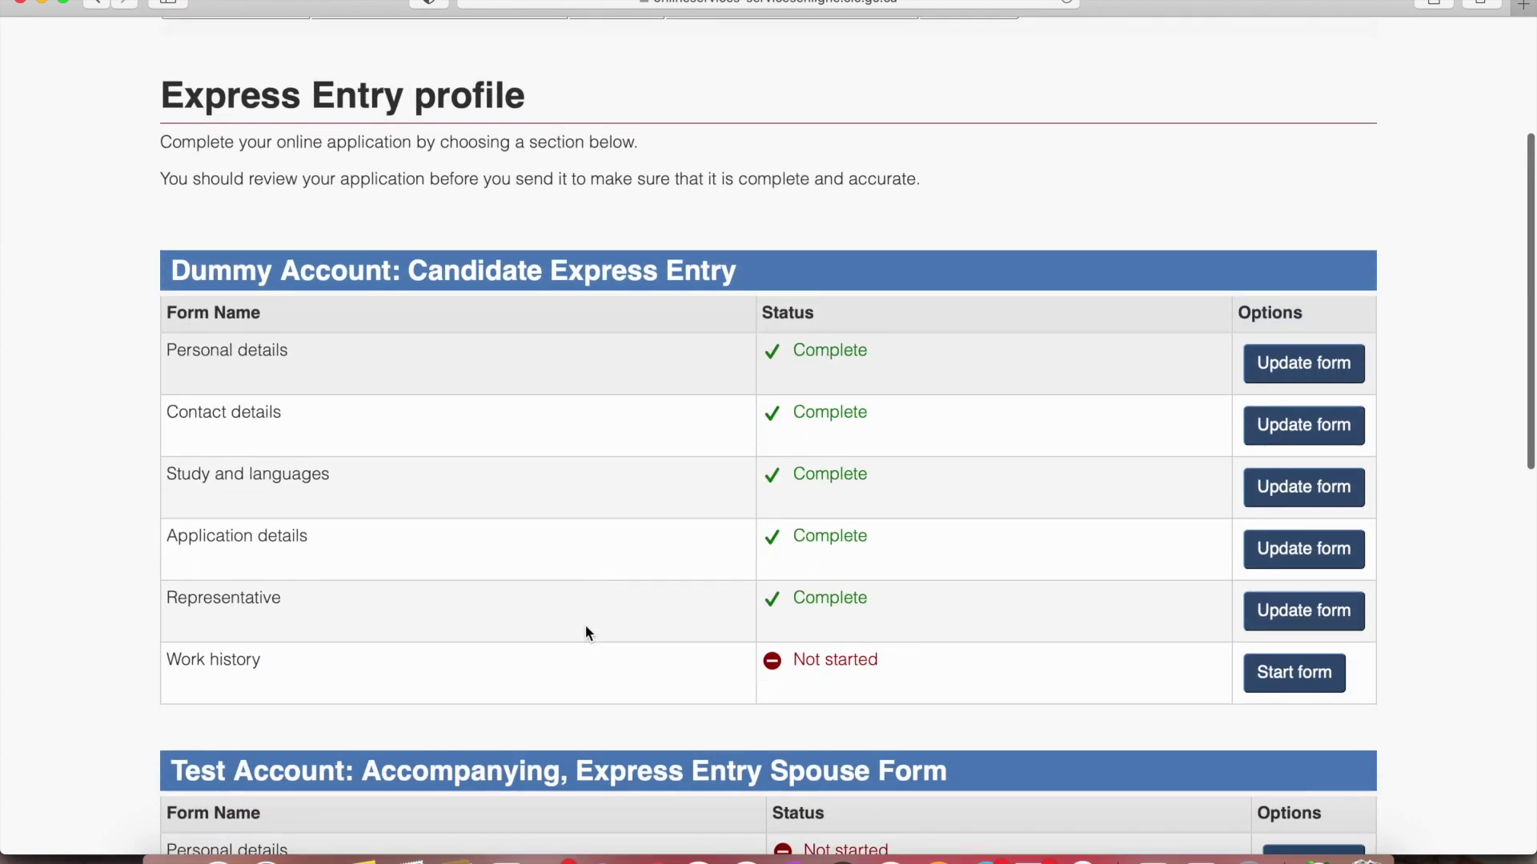
Select occupation NOC 2174 Computer Programmers with a qualification date of June 2014
{"action": "left_click", "coordinate": [1305, 671]}
{"action": "scroll", "coordinate": [1303, 661], "scroll_direction": "down", "scroll_amount": 5}
{"action": "left_click", "coordinate": [277, 381]}
{"action": "left_click", "coordinate": [266, 343]}
{"action": "type", "text": "2174"}
{"action": "left_click", "coordinate": [282, 373]}
{"action": "scroll", "coordinate": [722, 351], "scroll_direction": "down", "scroll_amount": 3}
{"action": "scroll", "coordinate": [723, 351], "scroll_direction": "down", "scroll_amount": 1}
{"action": "left_click", "coordinate": [320, 442]}
{"action": "left_click", "coordinate": [256, 602]}
{"action": "left_click", "coordinate": [520, 443]}
{"action": "left_click", "coordinate": [527, 582]}
{"action": "left_click", "coordinate": [225, 544]}
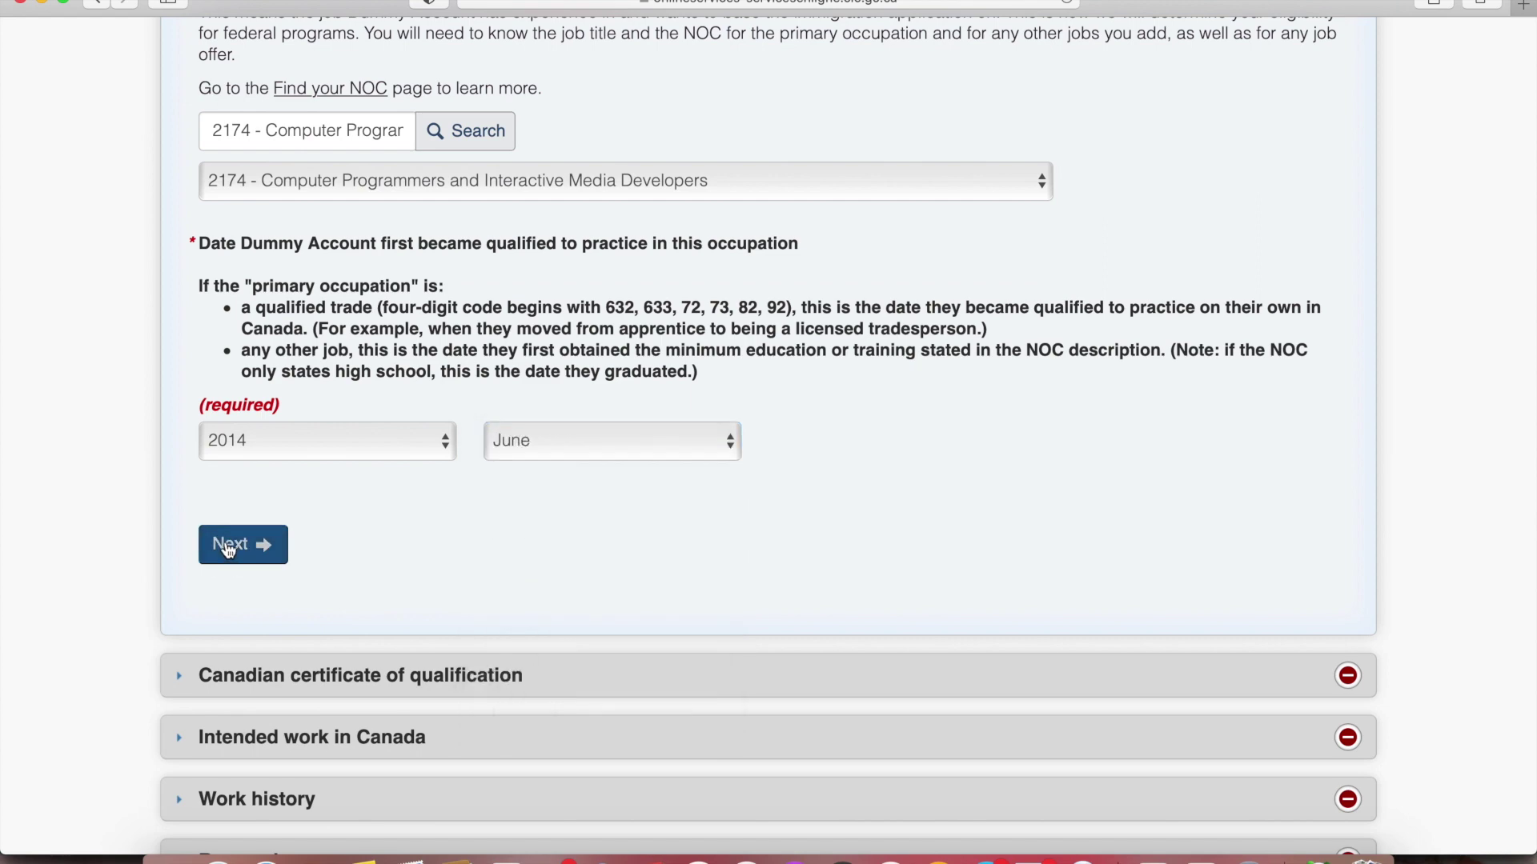
Answer No to having a Canadian certificate of qualification and a Canadian job offer
{"action": "left_click", "coordinate": [334, 164]}
{"action": "left_click", "coordinate": [317, 203]}
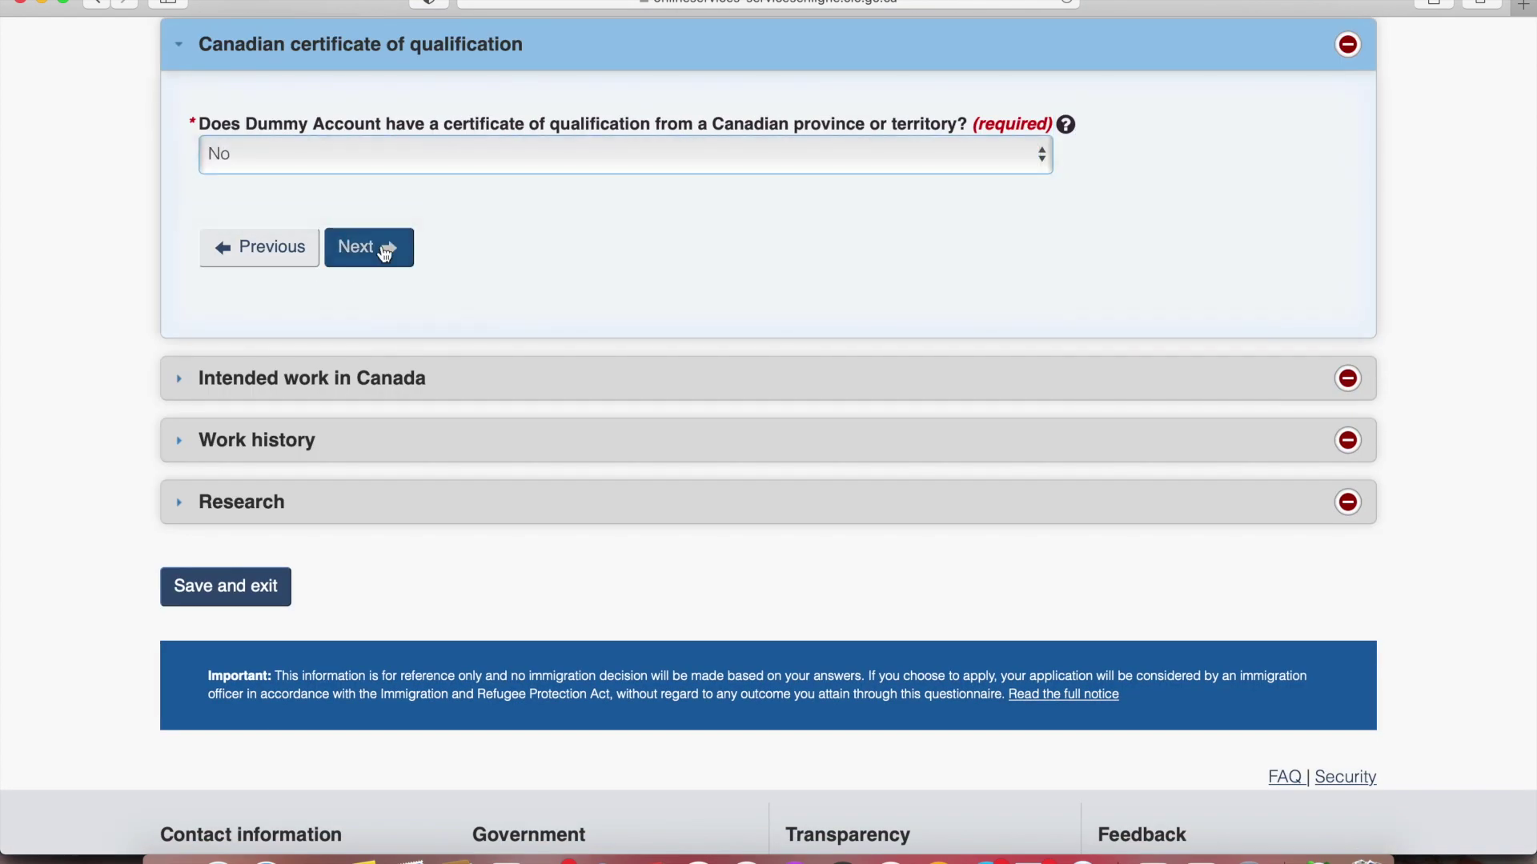
{"action": "left_click", "coordinate": [379, 247]}
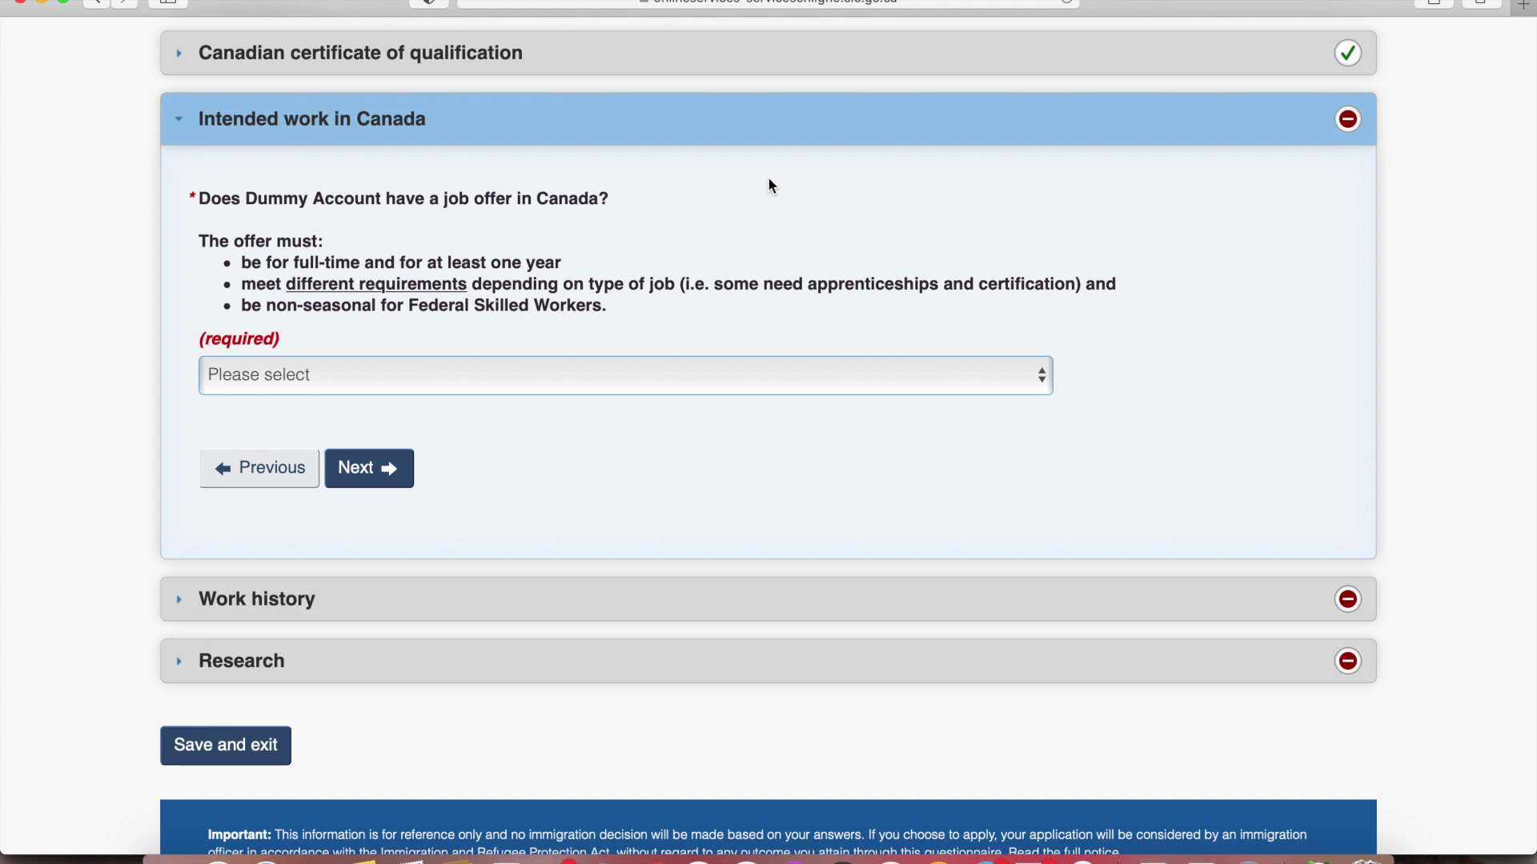
{"action": "left_click", "coordinate": [544, 375]}
{"action": "left_click", "coordinate": [499, 425]}
{"action": "left_click", "coordinate": [373, 478]}
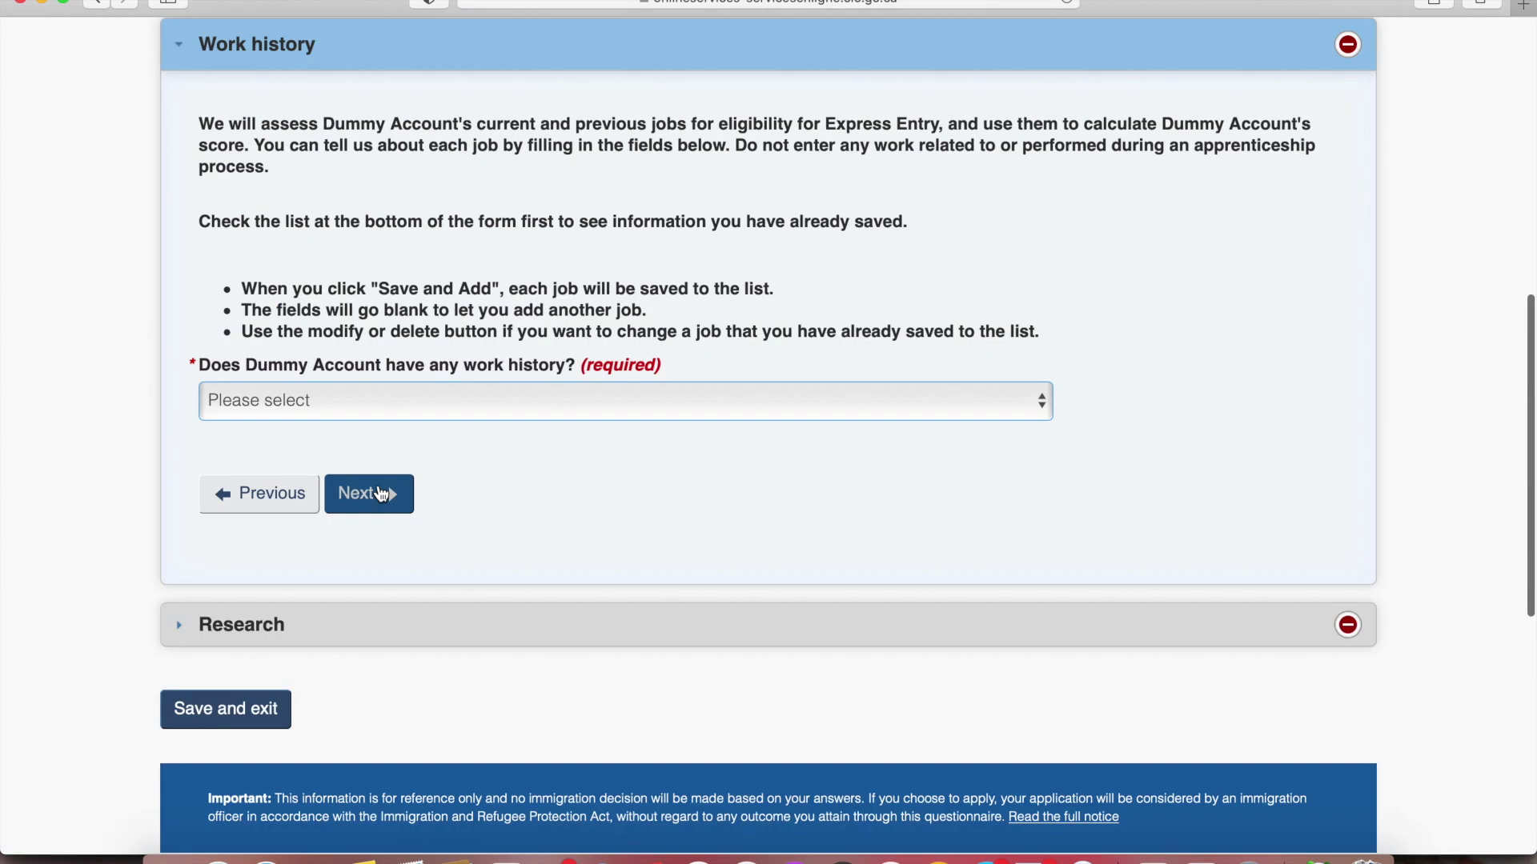
Answer Yes to work history and add a current job since January 2015, 40 hours/week, NOC 2174
{"action": "scroll", "coordinate": [403, 456], "scroll_direction": "up", "scroll_amount": 2}
{"action": "scroll", "coordinate": [403, 457], "scroll_direction": "up", "scroll_amount": 1}
{"action": "left_click", "coordinate": [527, 554]}
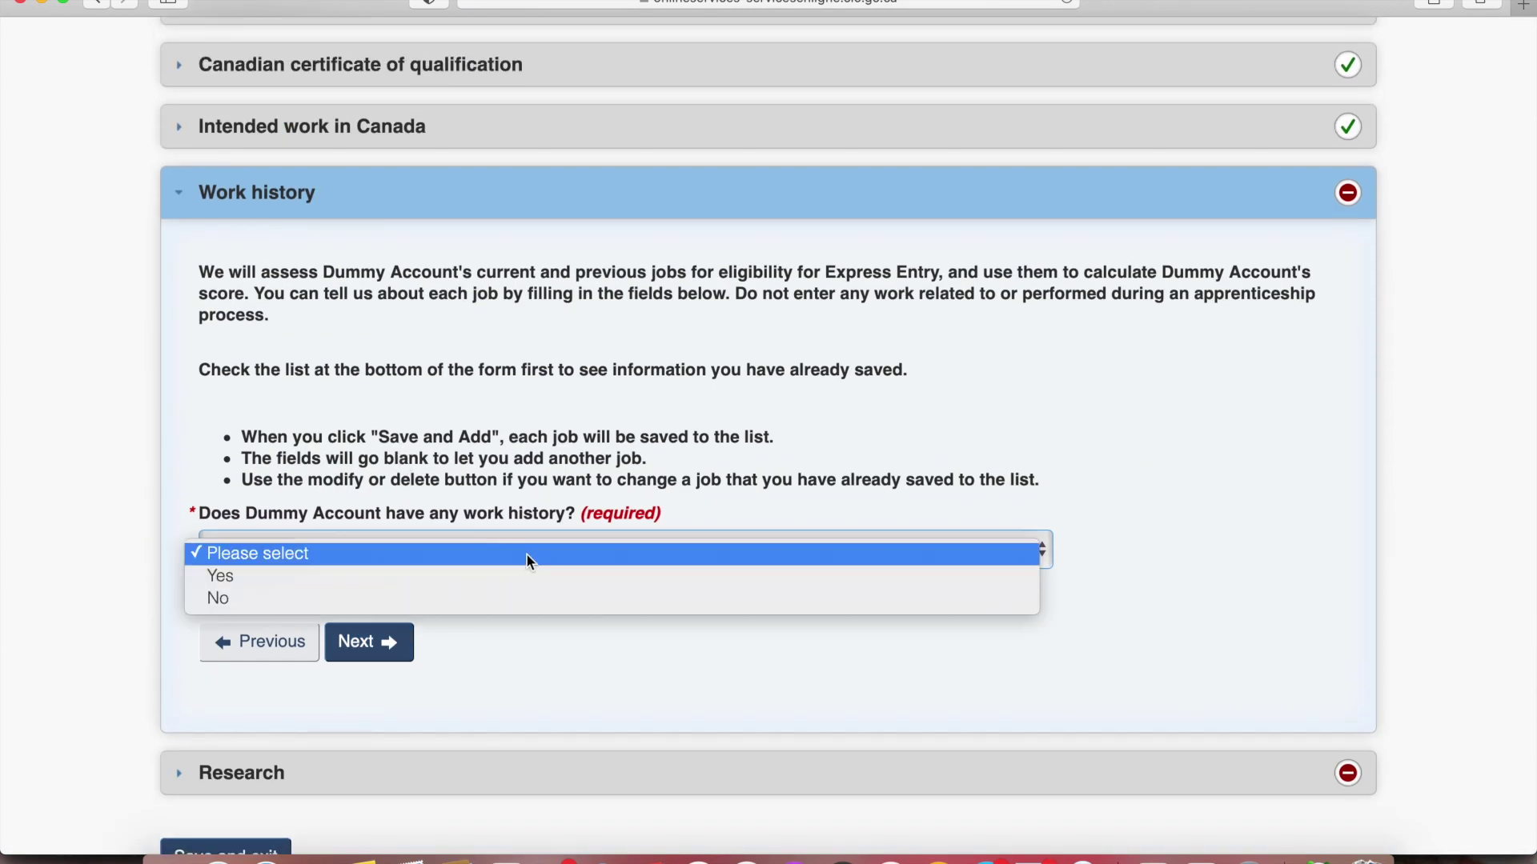
{"action": "left_click", "coordinate": [497, 575]}
{"action": "scroll", "coordinate": [366, 550], "scroll_direction": "down", "scroll_amount": 3}
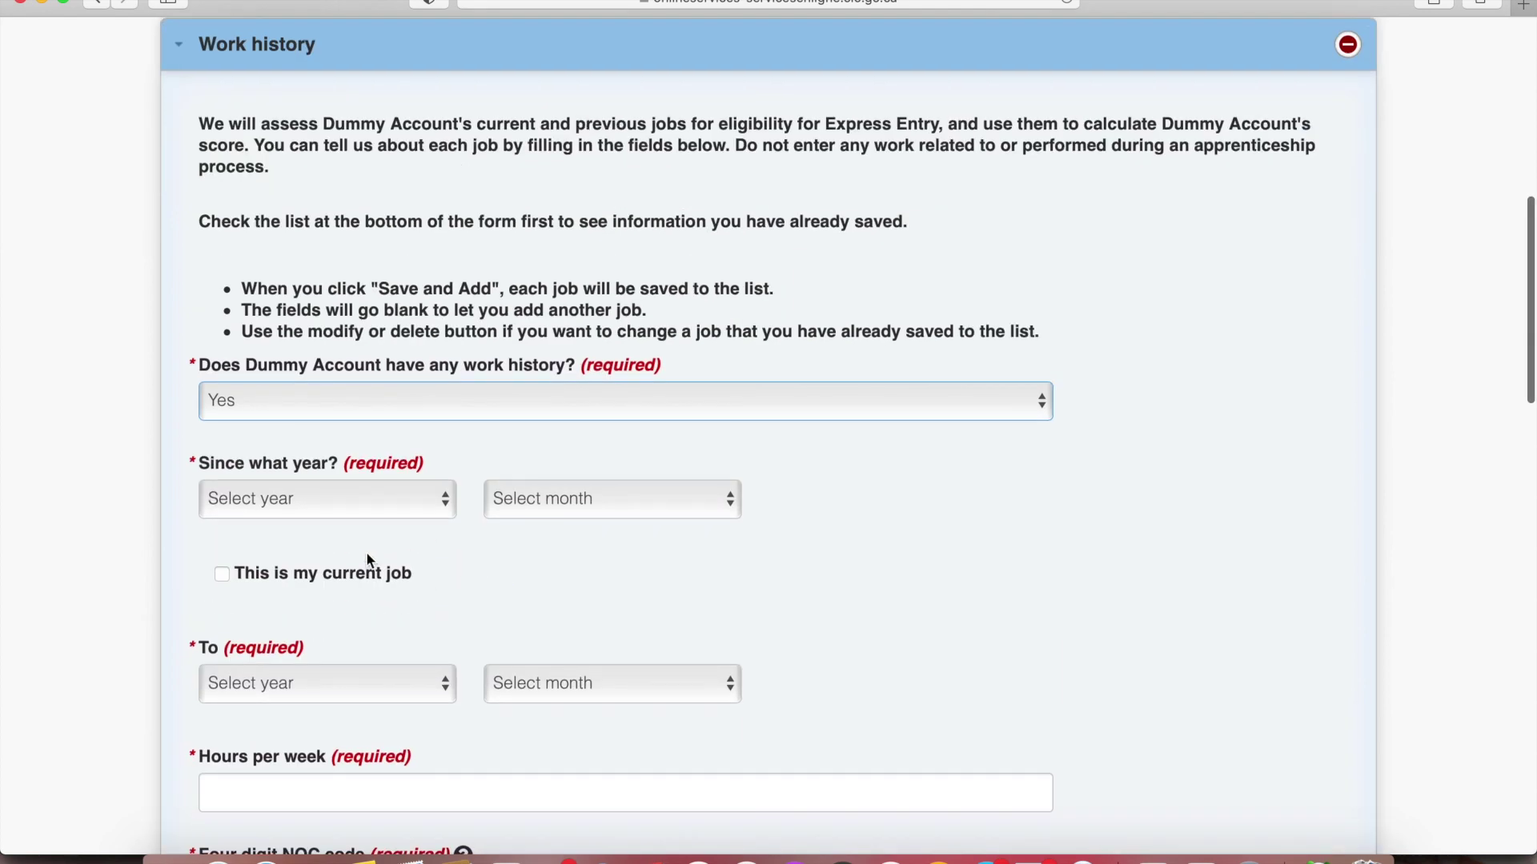
{"action": "left_click", "coordinate": [337, 573]}
{"action": "left_click", "coordinate": [336, 495]}
{"action": "left_click", "coordinate": [269, 659]}
{"action": "left_click", "coordinate": [530, 499]}
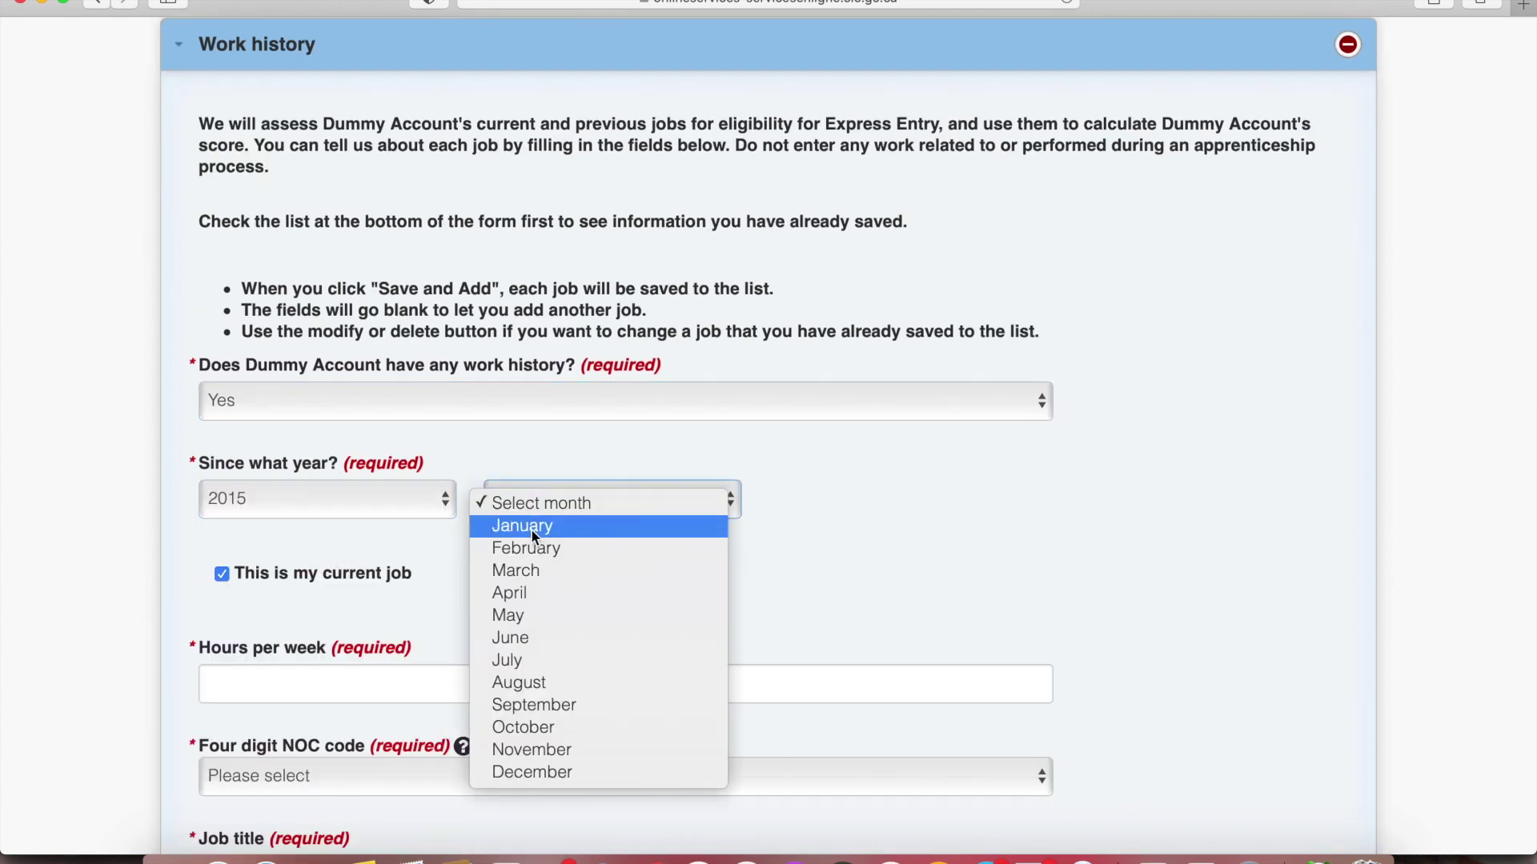
{"action": "left_click", "coordinate": [530, 525]}
{"action": "scroll", "coordinate": [467, 637], "scroll_direction": "down", "scroll_amount": 5}
{"action": "left_click", "coordinate": [433, 442]}
{"action": "type", "text": "40"}
{"action": "scroll", "coordinate": [439, 440], "scroll_direction": "down", "scroll_amount": 2}
{"action": "left_click", "coordinate": [454, 456]}
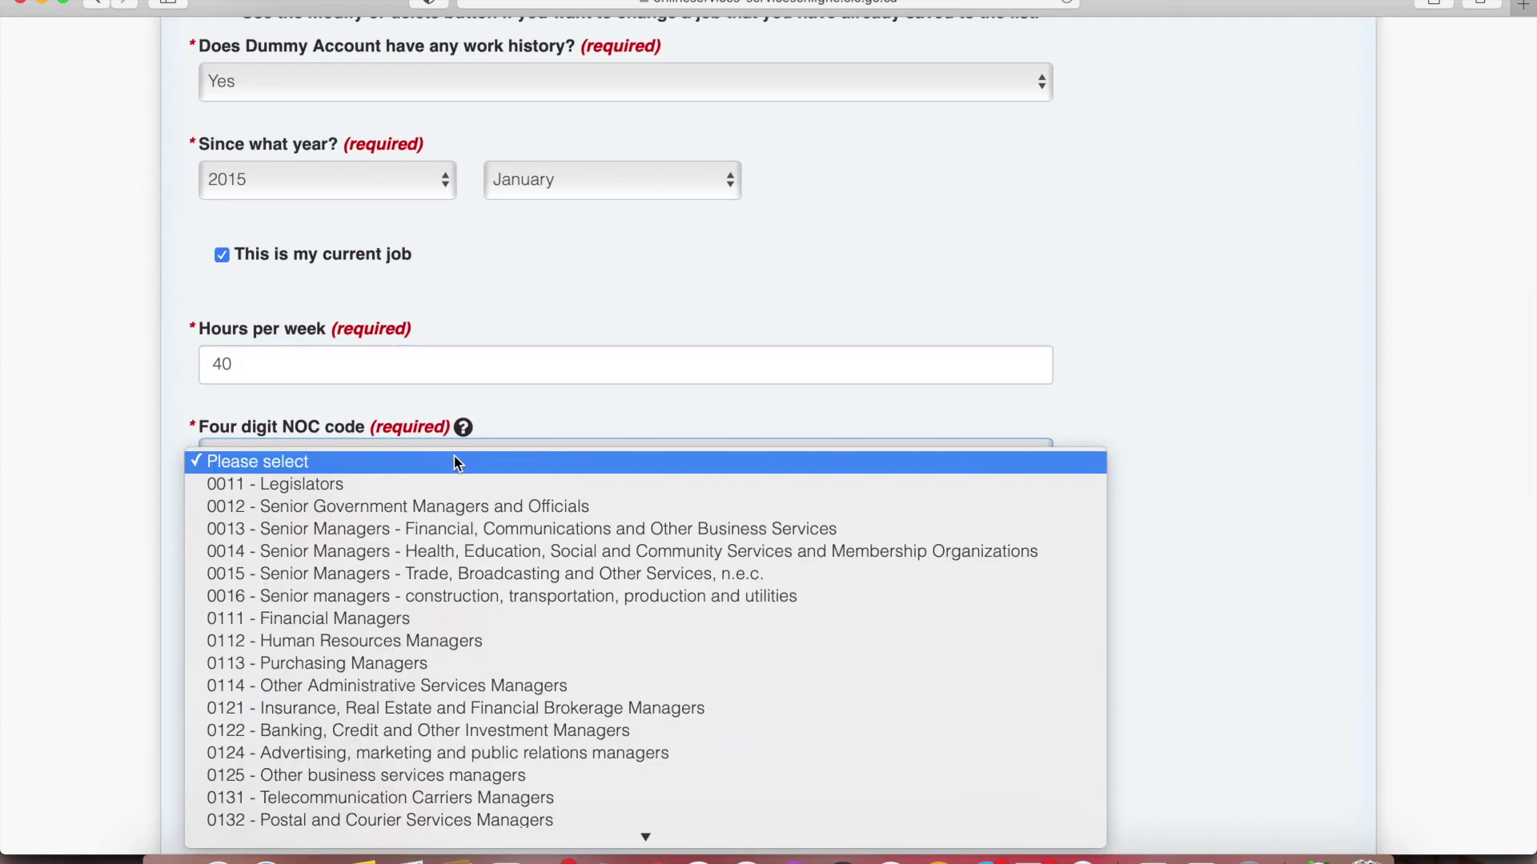
{"action": "type", "text": "21714"}
{"action": "key", "text": "Return"}
Enter the Computer Programmer title, employer, India and Delhi, then save the job and move on
{"action": "left_click", "coordinate": [351, 552]}
{"action": "type", "text": "Computer Programmer"}
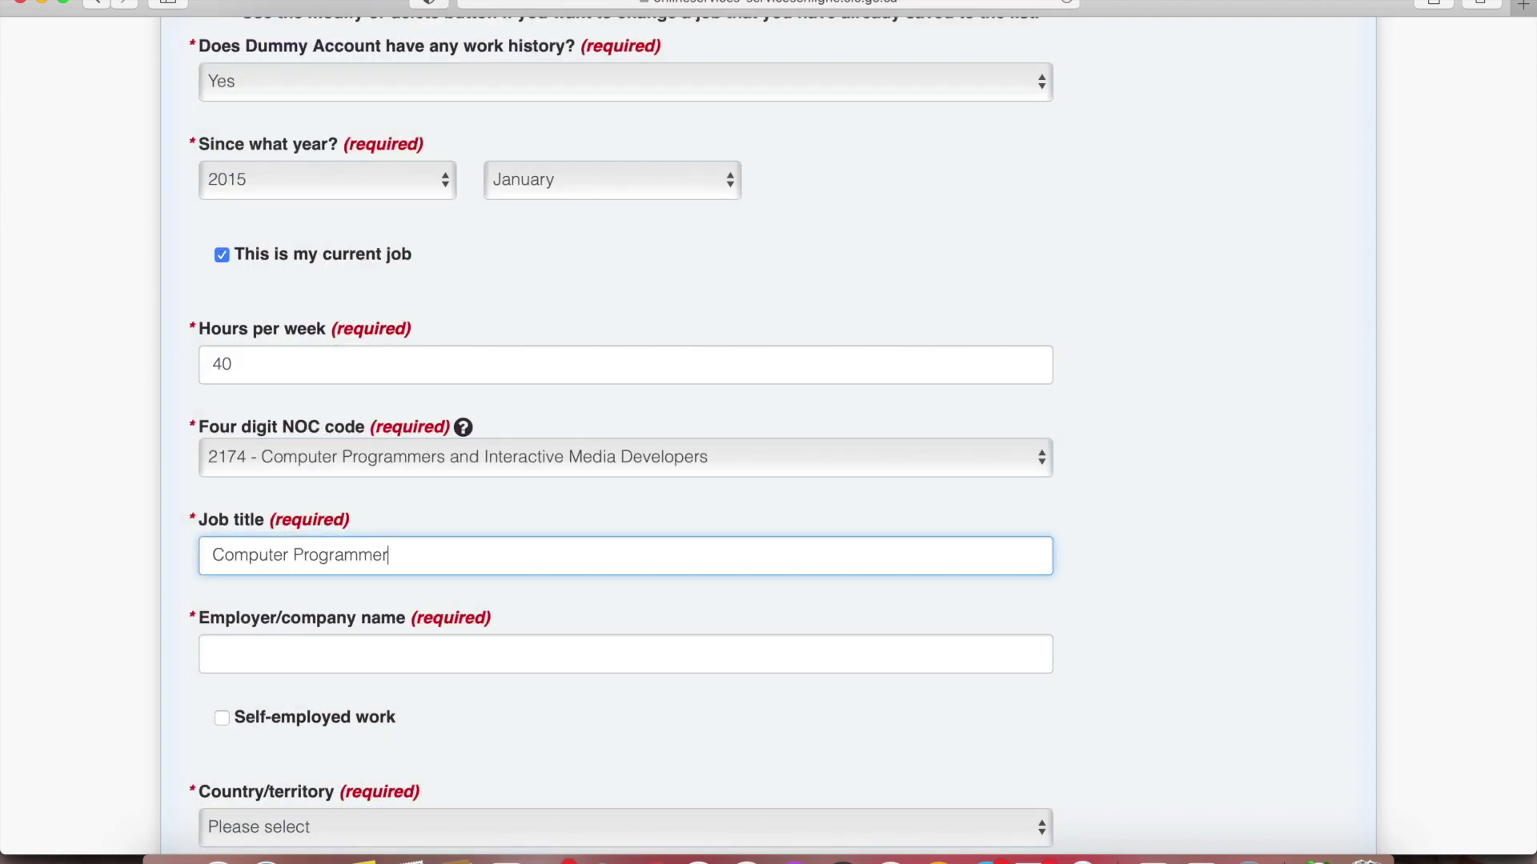
{"action": "left_click", "coordinate": [297, 654]}
{"action": "left_click", "coordinate": [245, 728]}
{"action": "scroll", "coordinate": [244, 727], "scroll_direction": "down", "scroll_amount": 3}
{"action": "left_click", "coordinate": [309, 594]}
{"action": "type", "text": "in"}
{"action": "key", "text": "Return"}
{"action": "scroll", "coordinate": [309, 595], "scroll_direction": "down", "scroll_amount": 1}
{"action": "left_click", "coordinate": [295, 610]}
{"action": "type", "text": "de"}
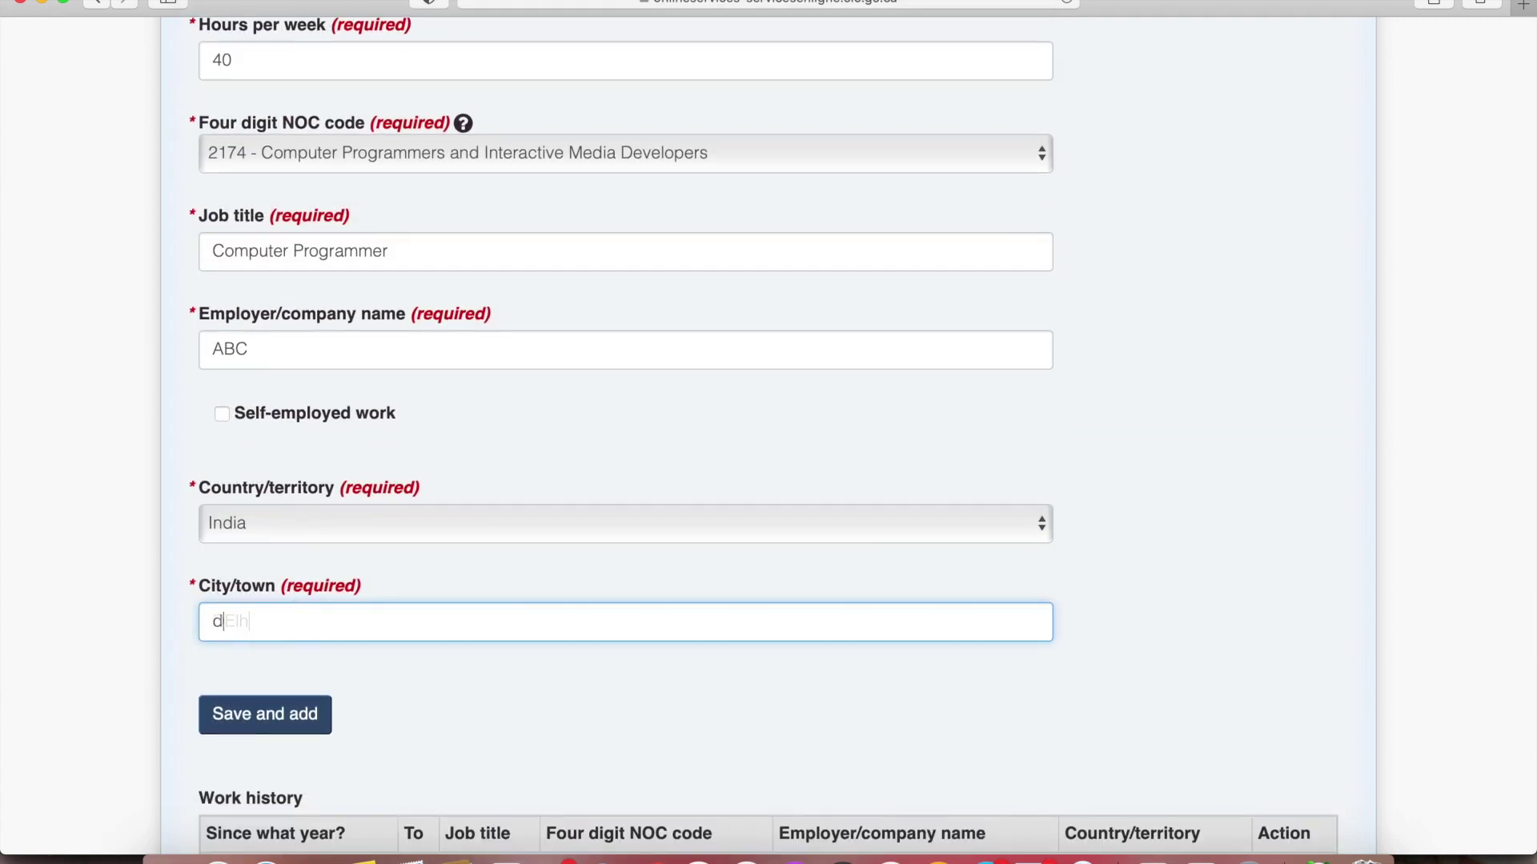
{"action": "left_click", "coordinate": [298, 724]}
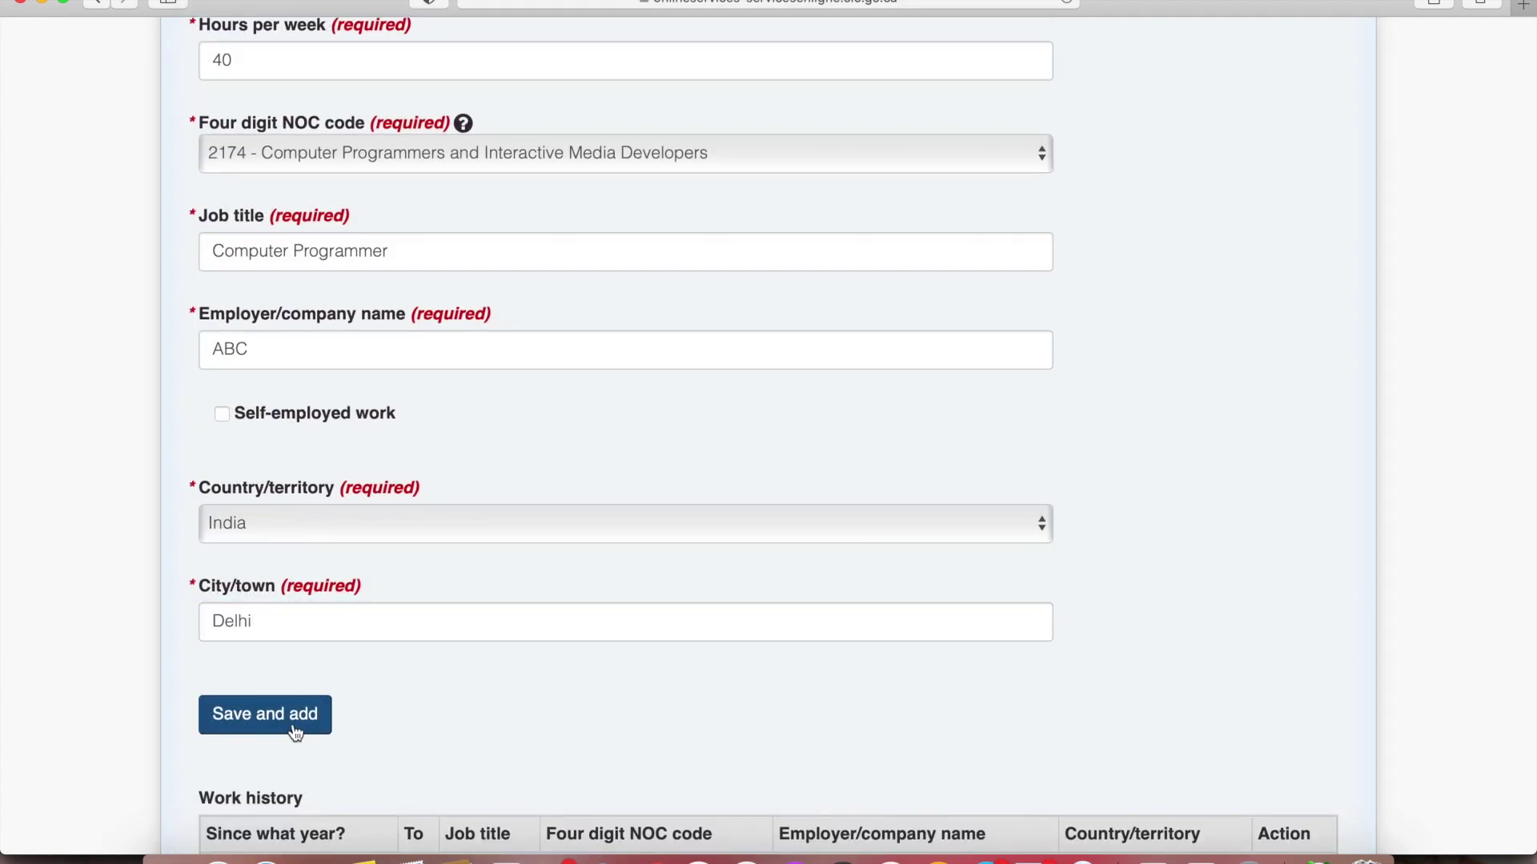
{"action": "scroll", "coordinate": [295, 728], "scroll_direction": "down", "scroll_amount": 3}
{"action": "scroll", "coordinate": [291, 723], "scroll_direction": "down", "scroll_amount": 3}
{"action": "left_click", "coordinate": [368, 652]}
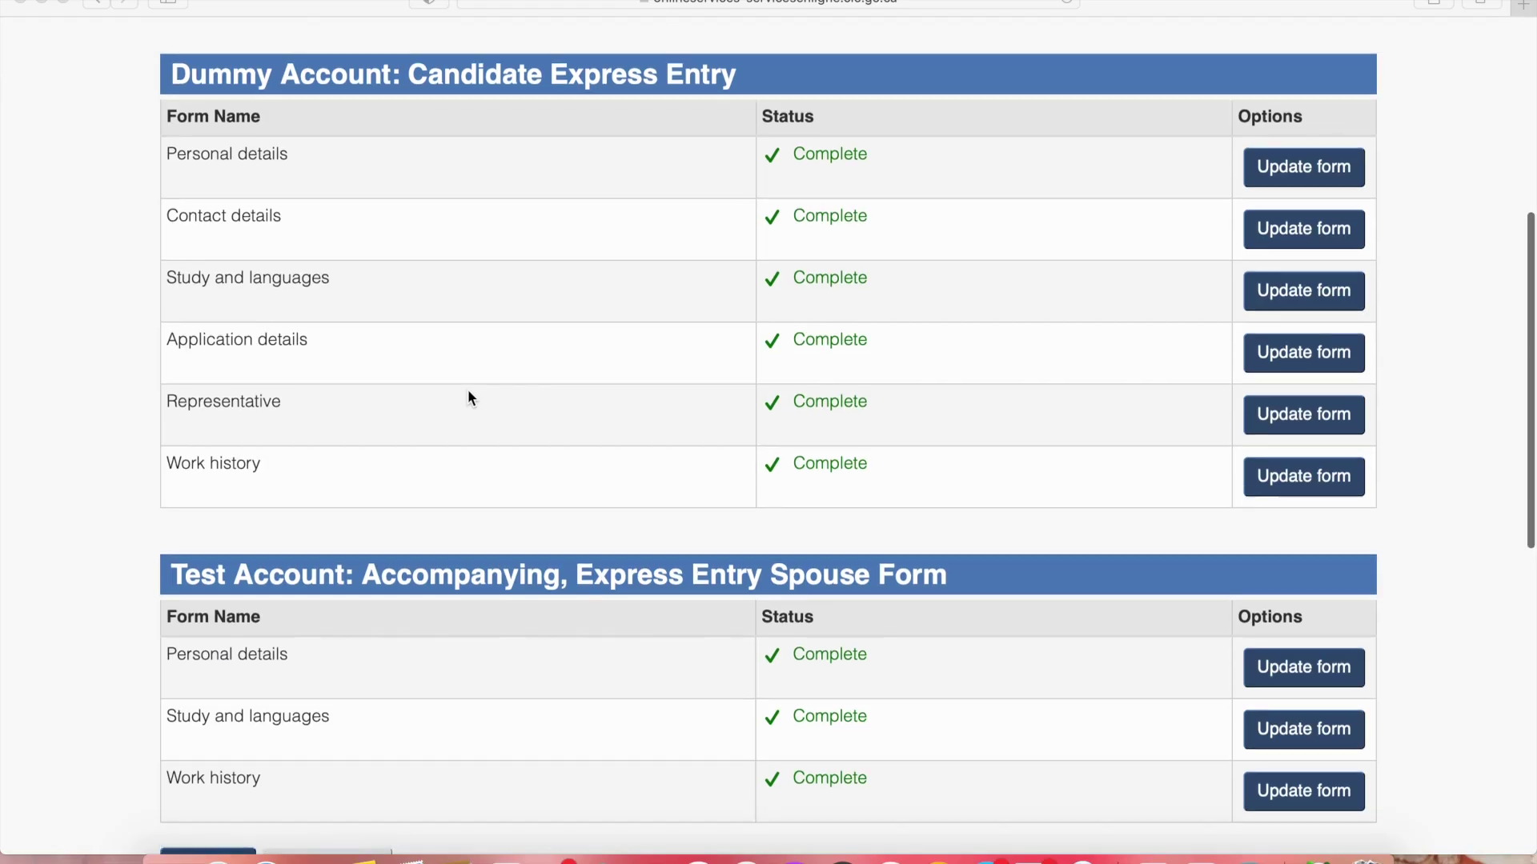
Review the form overview showing every candidate and spouse form Complete, then continue to the declaration
{"action": "scroll", "coordinate": [467, 389], "scroll_direction": "up", "scroll_amount": 2}
{"action": "scroll", "coordinate": [467, 389], "scroll_direction": "down", "scroll_amount": 1}
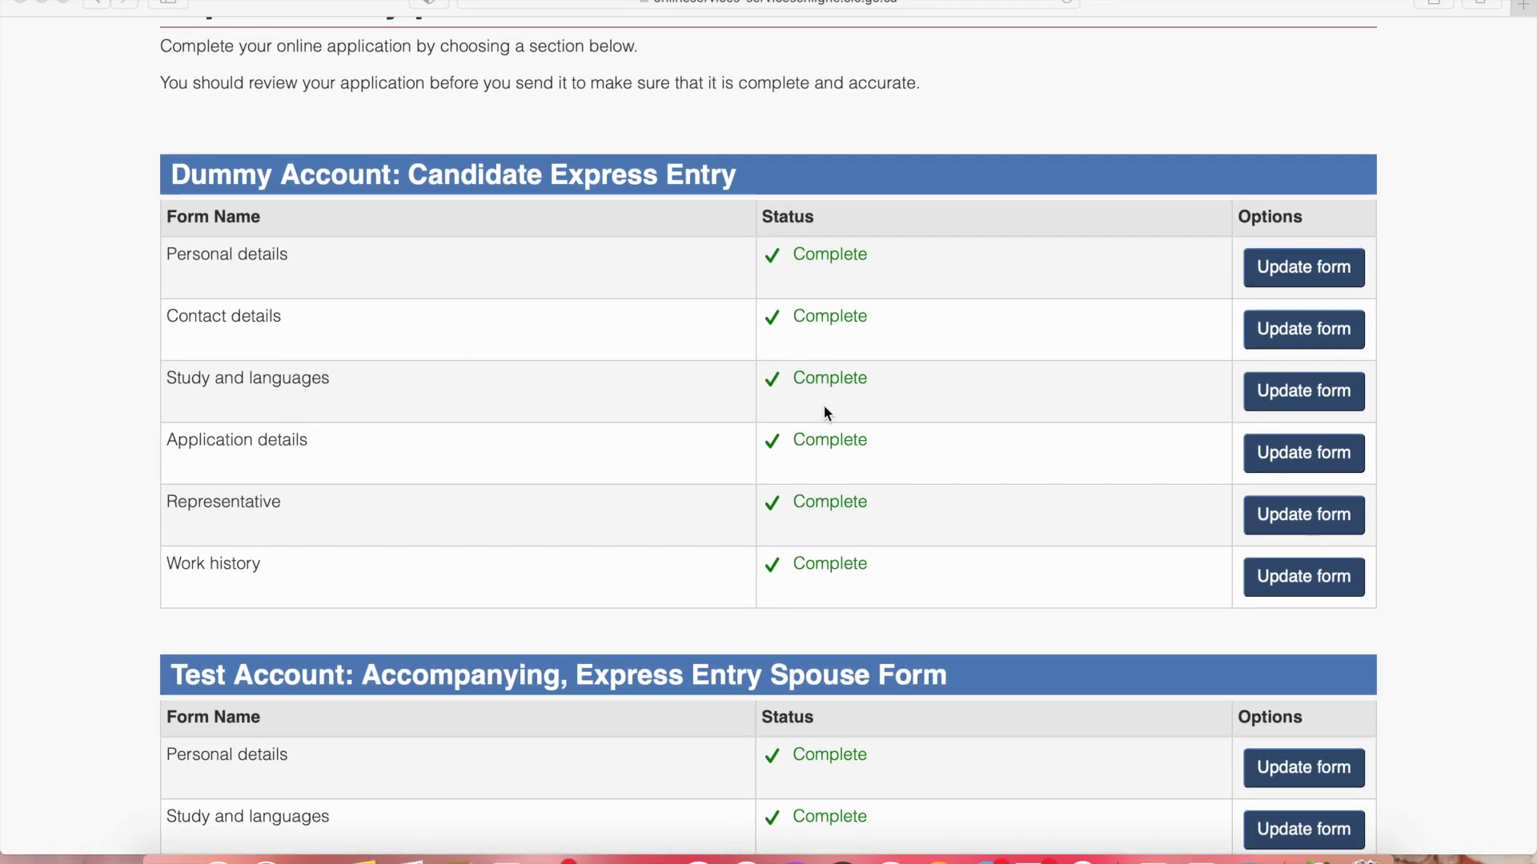
{"action": "scroll", "coordinate": [835, 466], "scroll_direction": "down", "scroll_amount": 5}
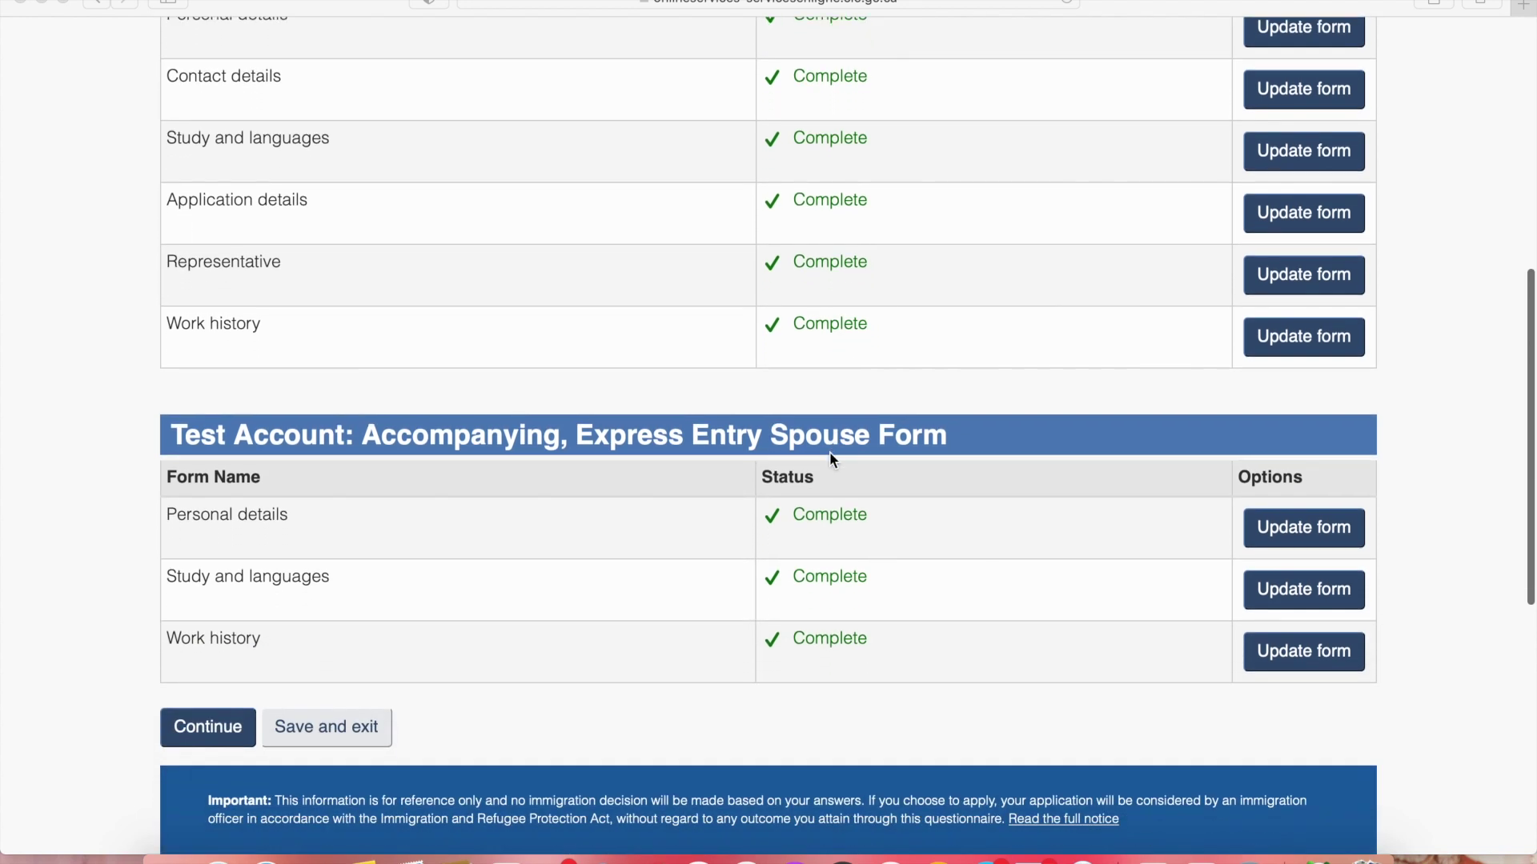
{"action": "scroll", "coordinate": [828, 451], "scroll_direction": "up", "scroll_amount": 2}
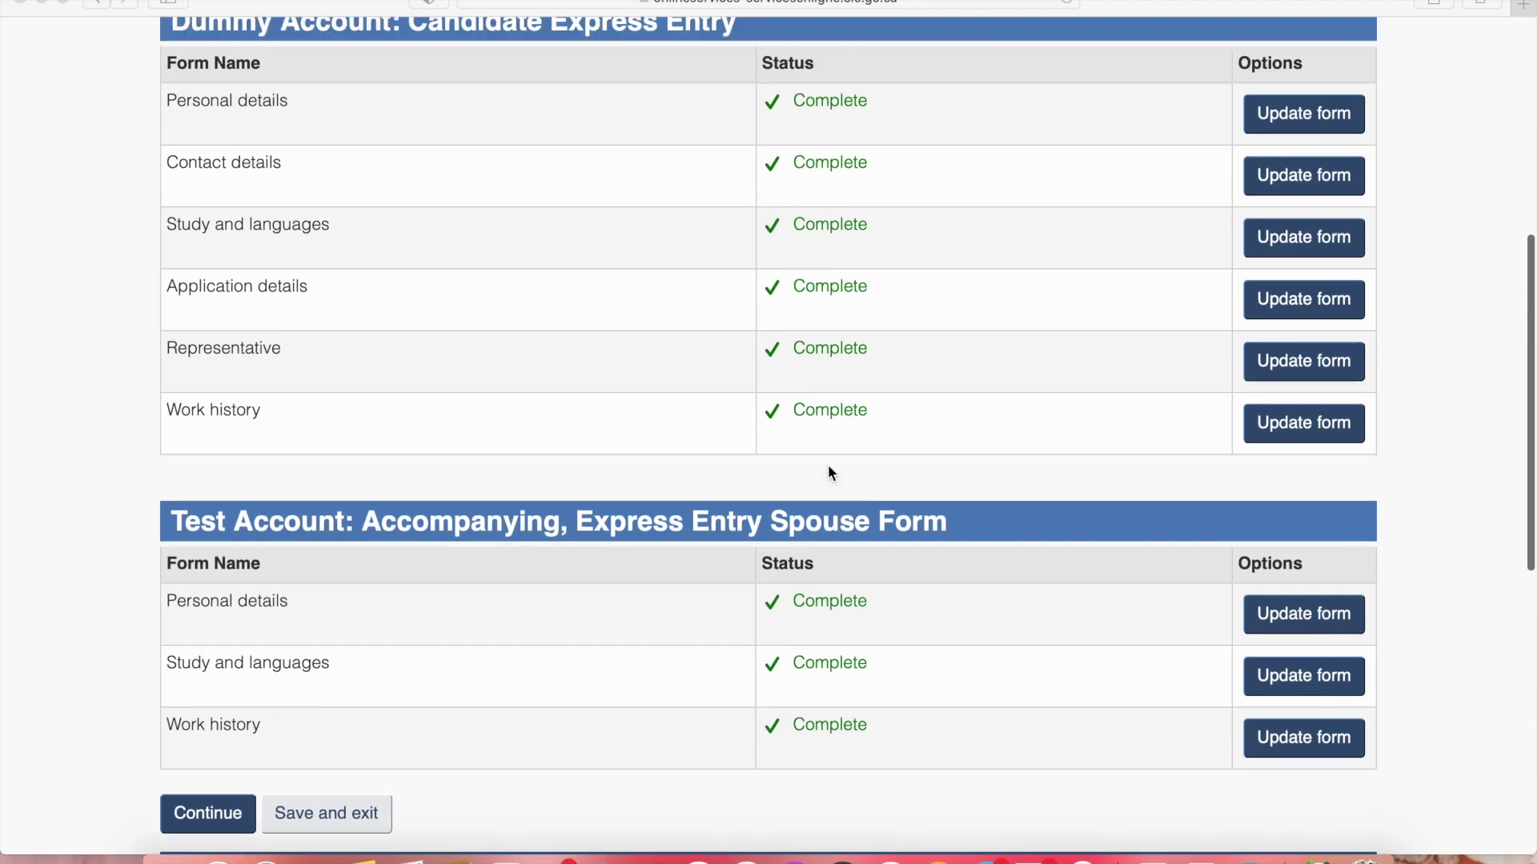
{"action": "scroll", "coordinate": [831, 466], "scroll_direction": "down", "scroll_amount": 2}
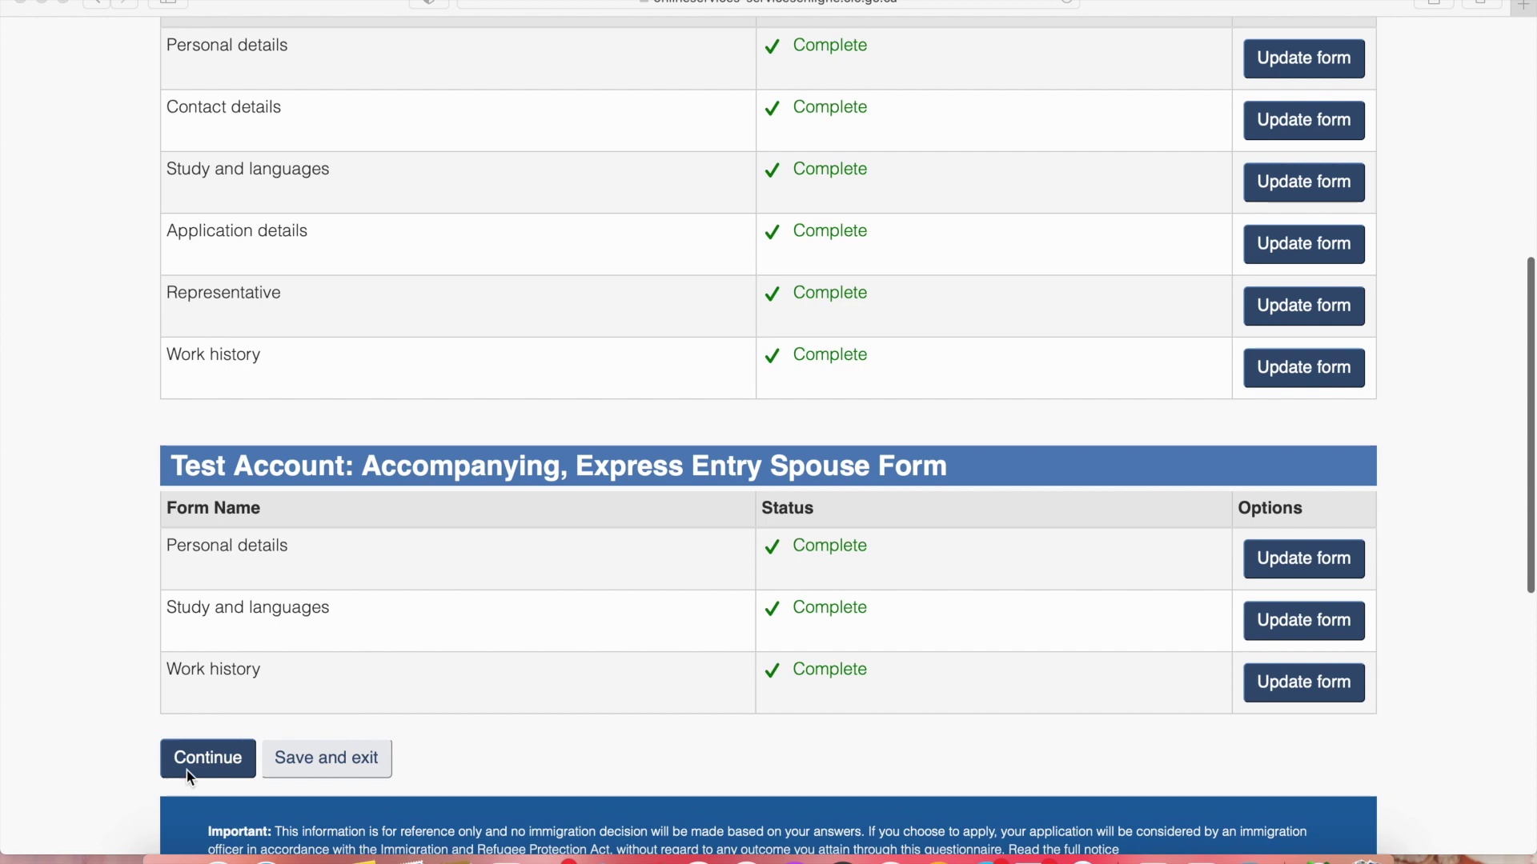
{"action": "left_click", "coordinate": [200, 759]}
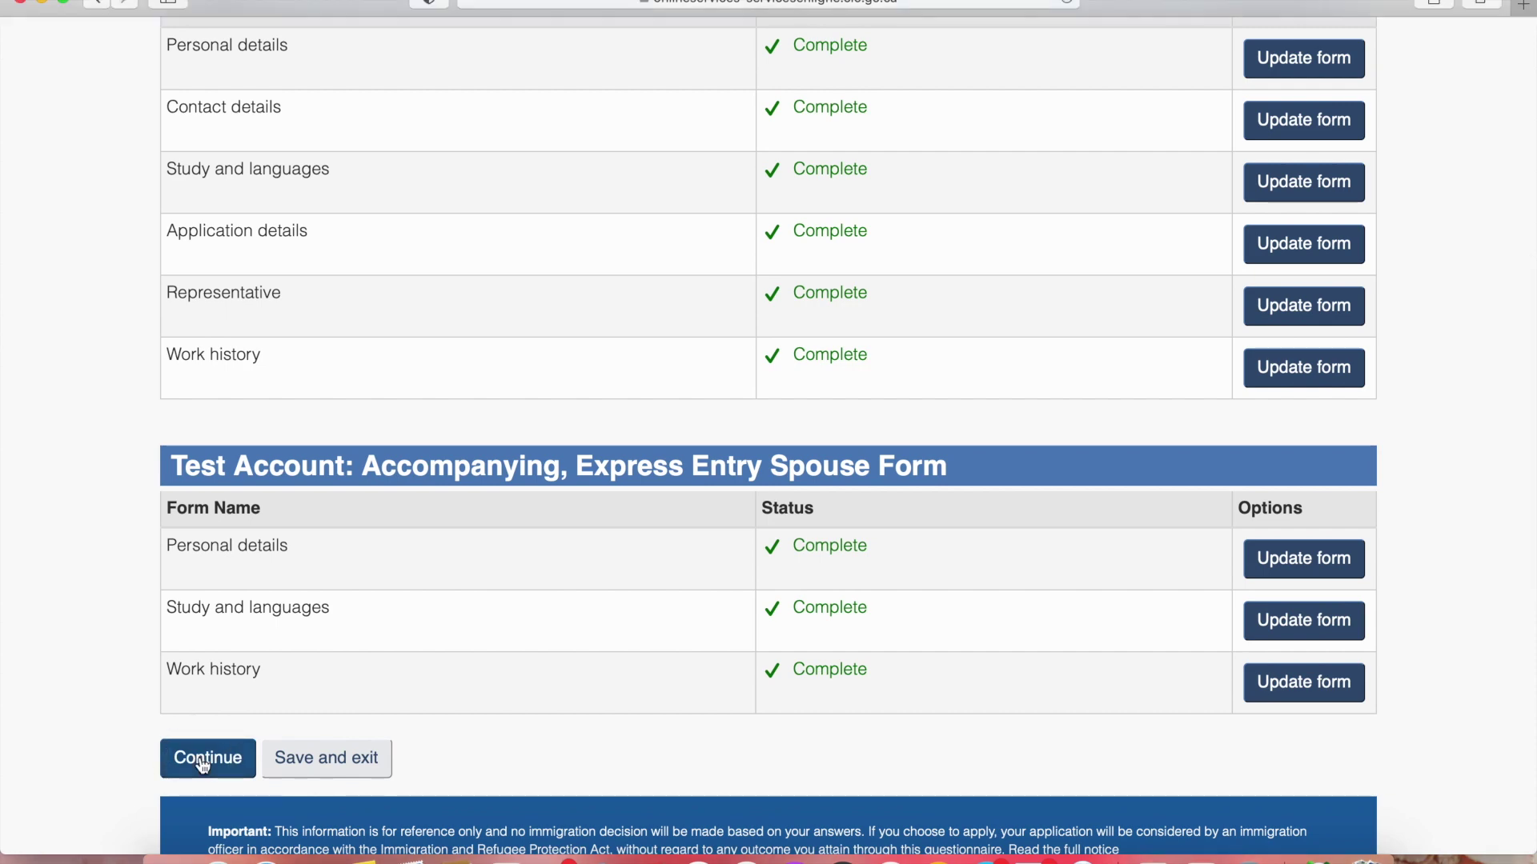
{"action": "left_click", "coordinate": [203, 765]}
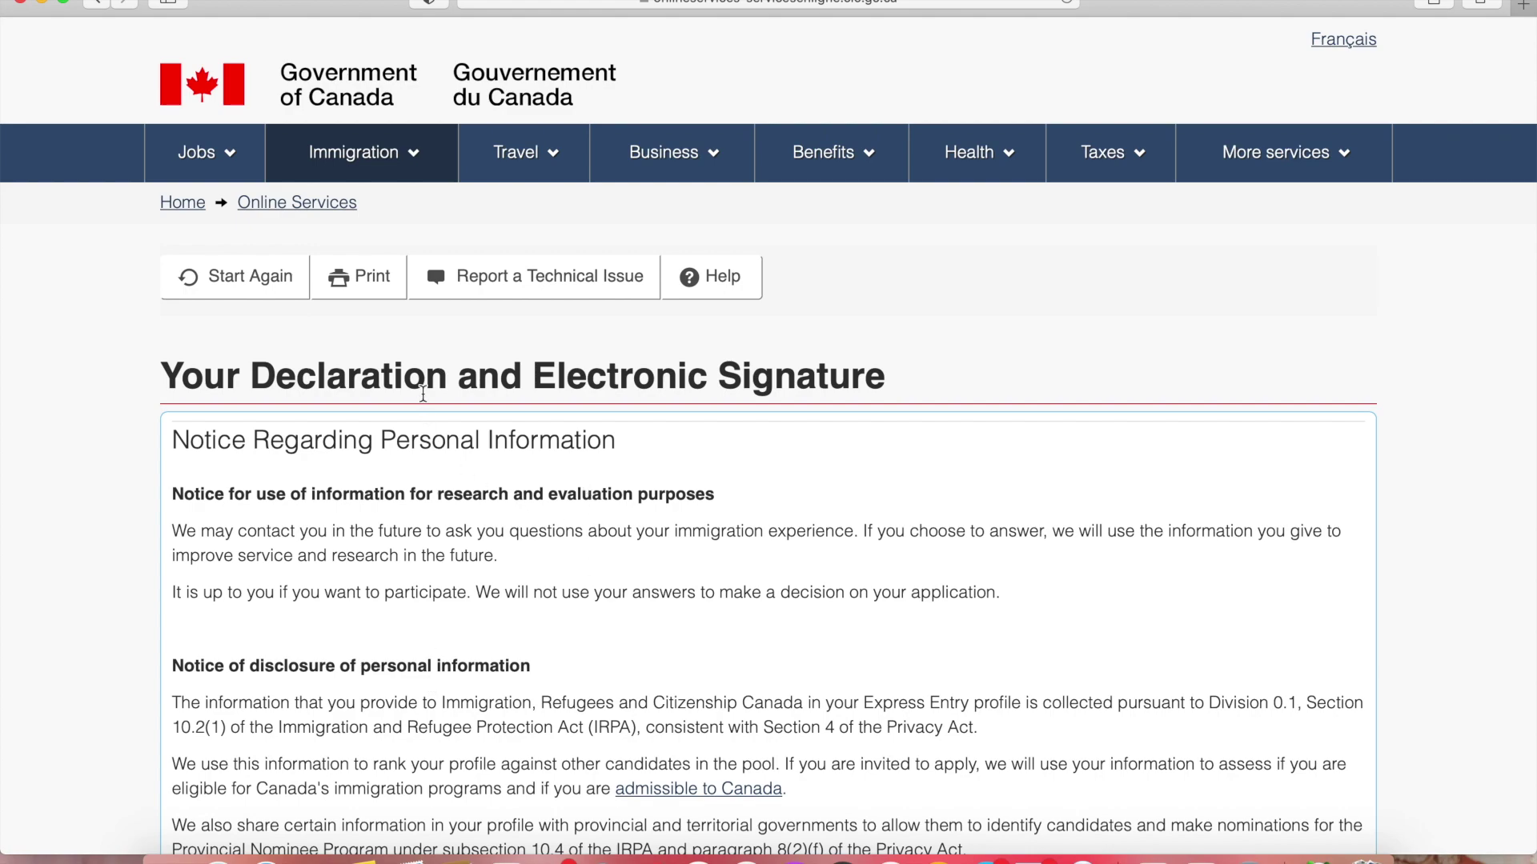
Select I agree for the declaration statements
{"action": "scroll", "coordinate": [572, 654], "scroll_direction": "down", "scroll_amount": 10}
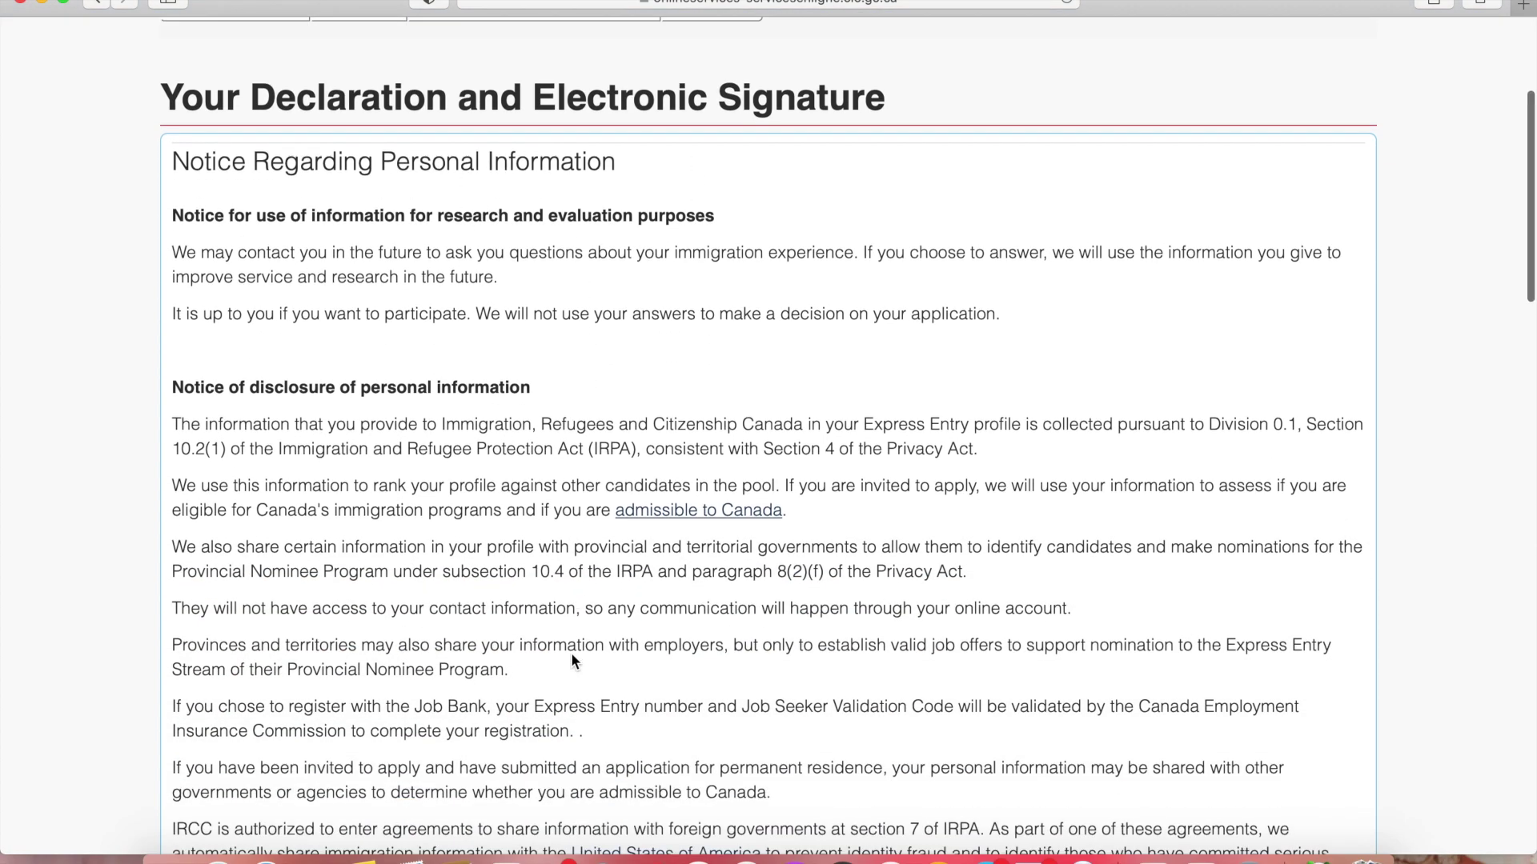
{"action": "scroll", "coordinate": [572, 655], "scroll_direction": "down", "scroll_amount": 8}
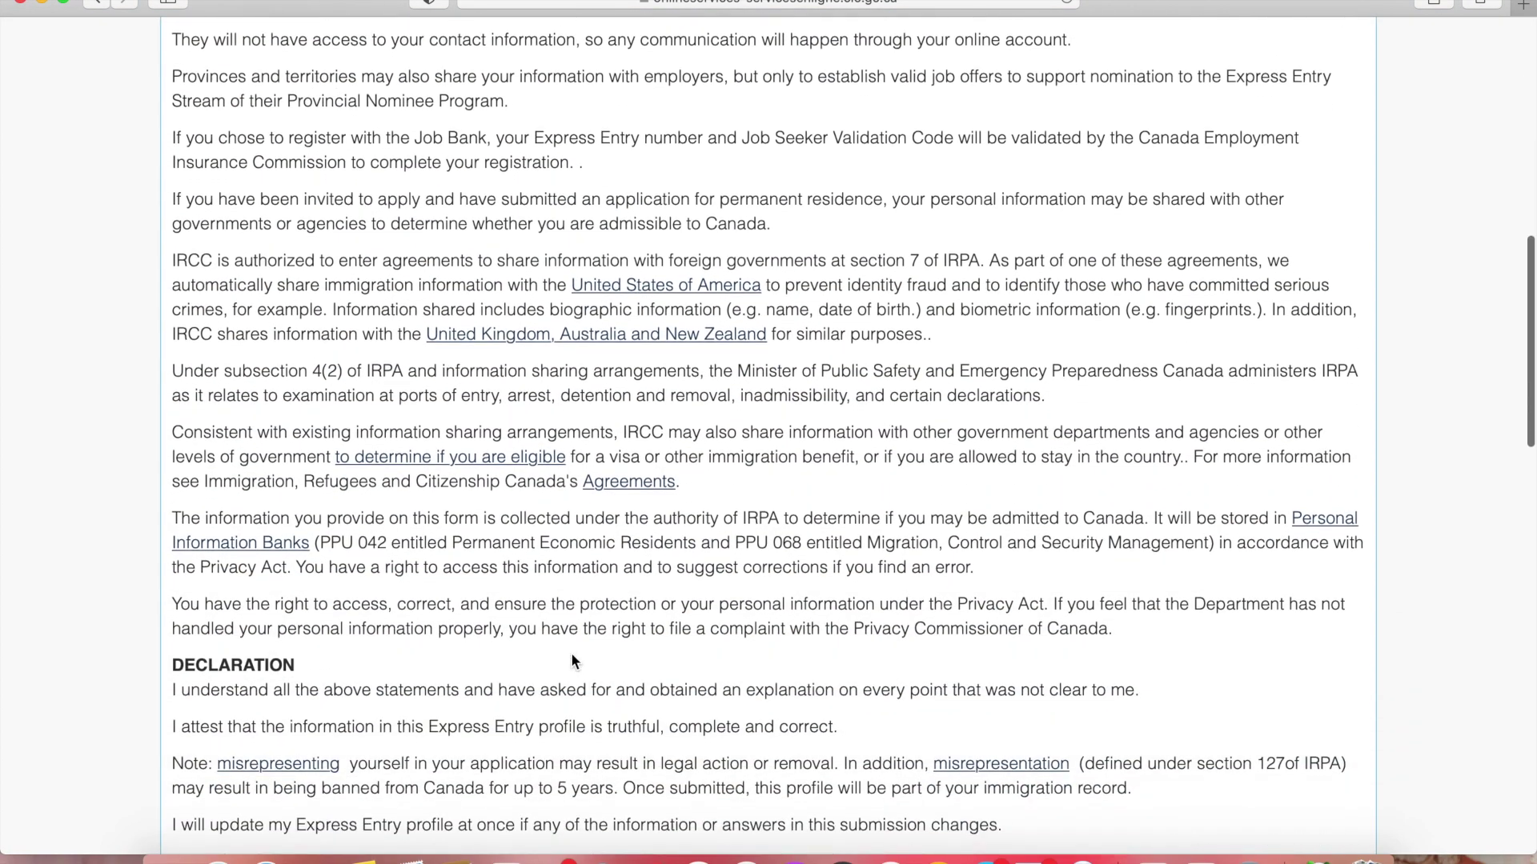
{"action": "scroll", "coordinate": [574, 660], "scroll_direction": "down", "scroll_amount": 3}
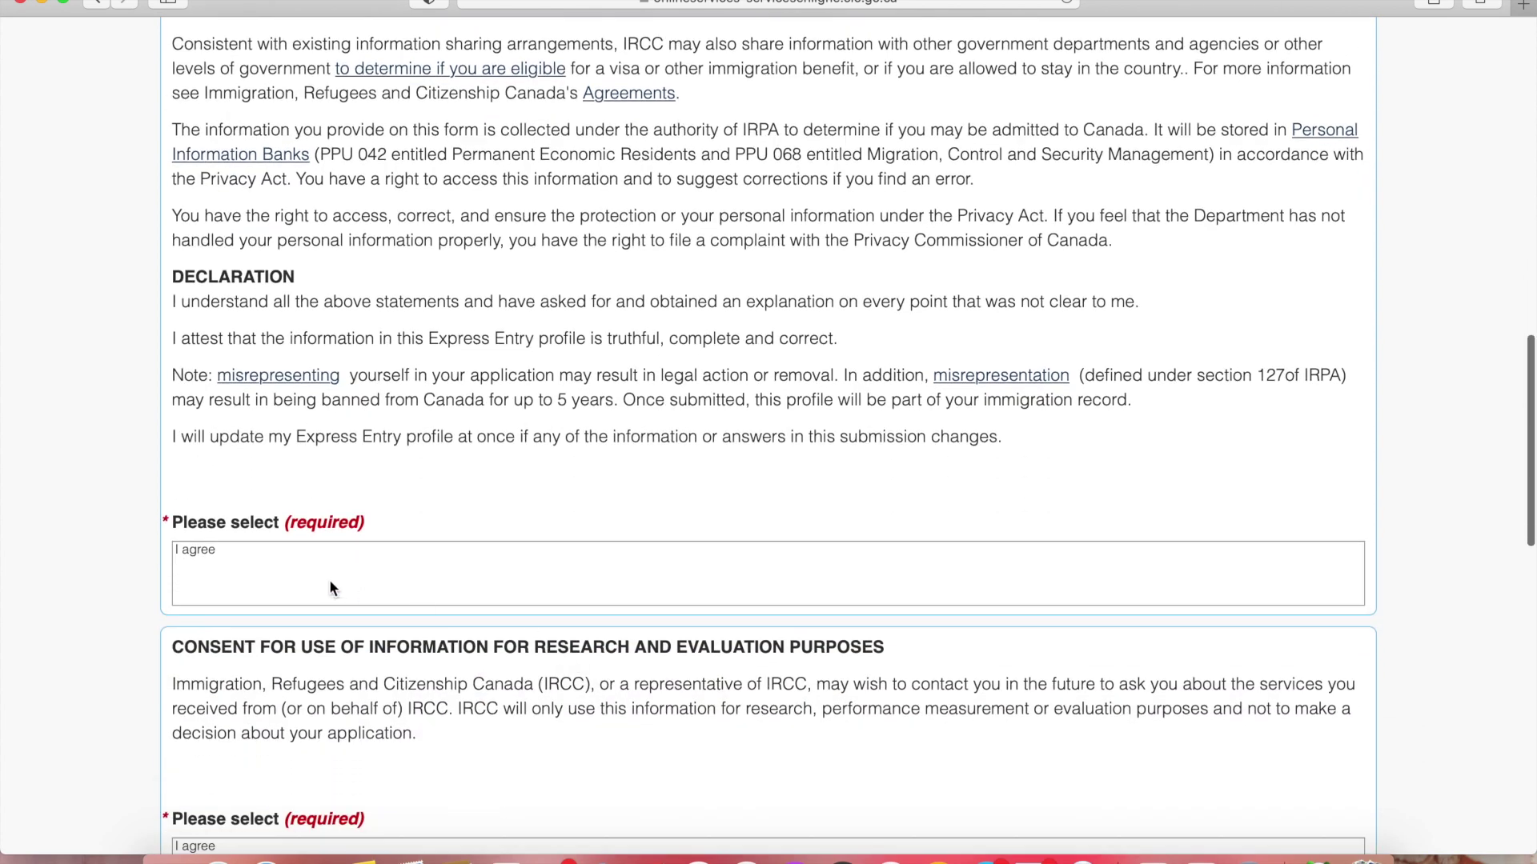
{"action": "left_click", "coordinate": [259, 552]}
{"action": "scroll", "coordinate": [260, 561], "scroll_direction": "down", "scroll_amount": 3}
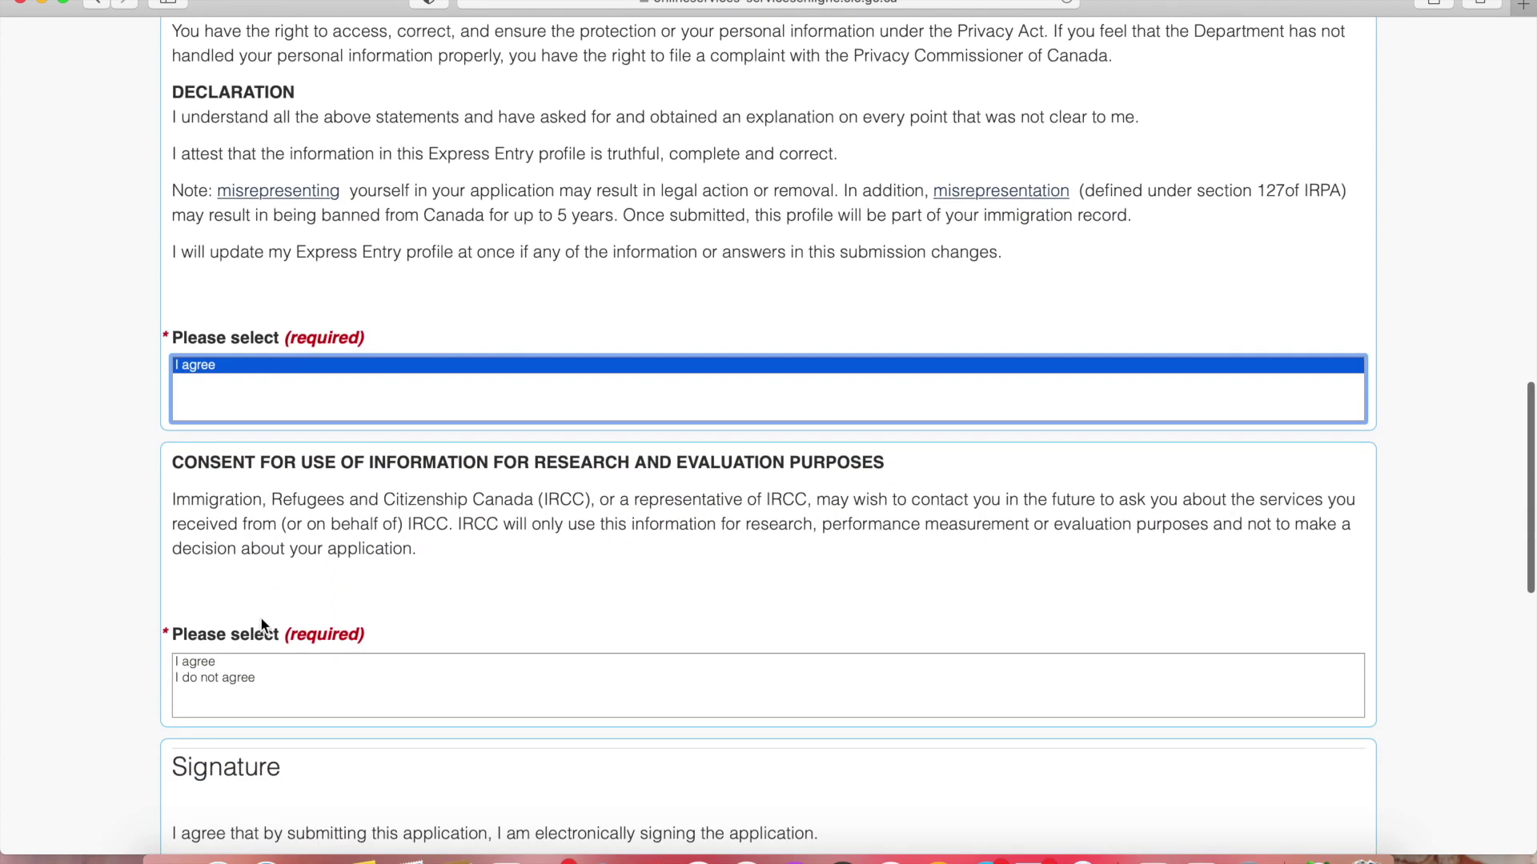
{"action": "scroll", "coordinate": [229, 661], "scroll_direction": "down", "scroll_amount": 5}
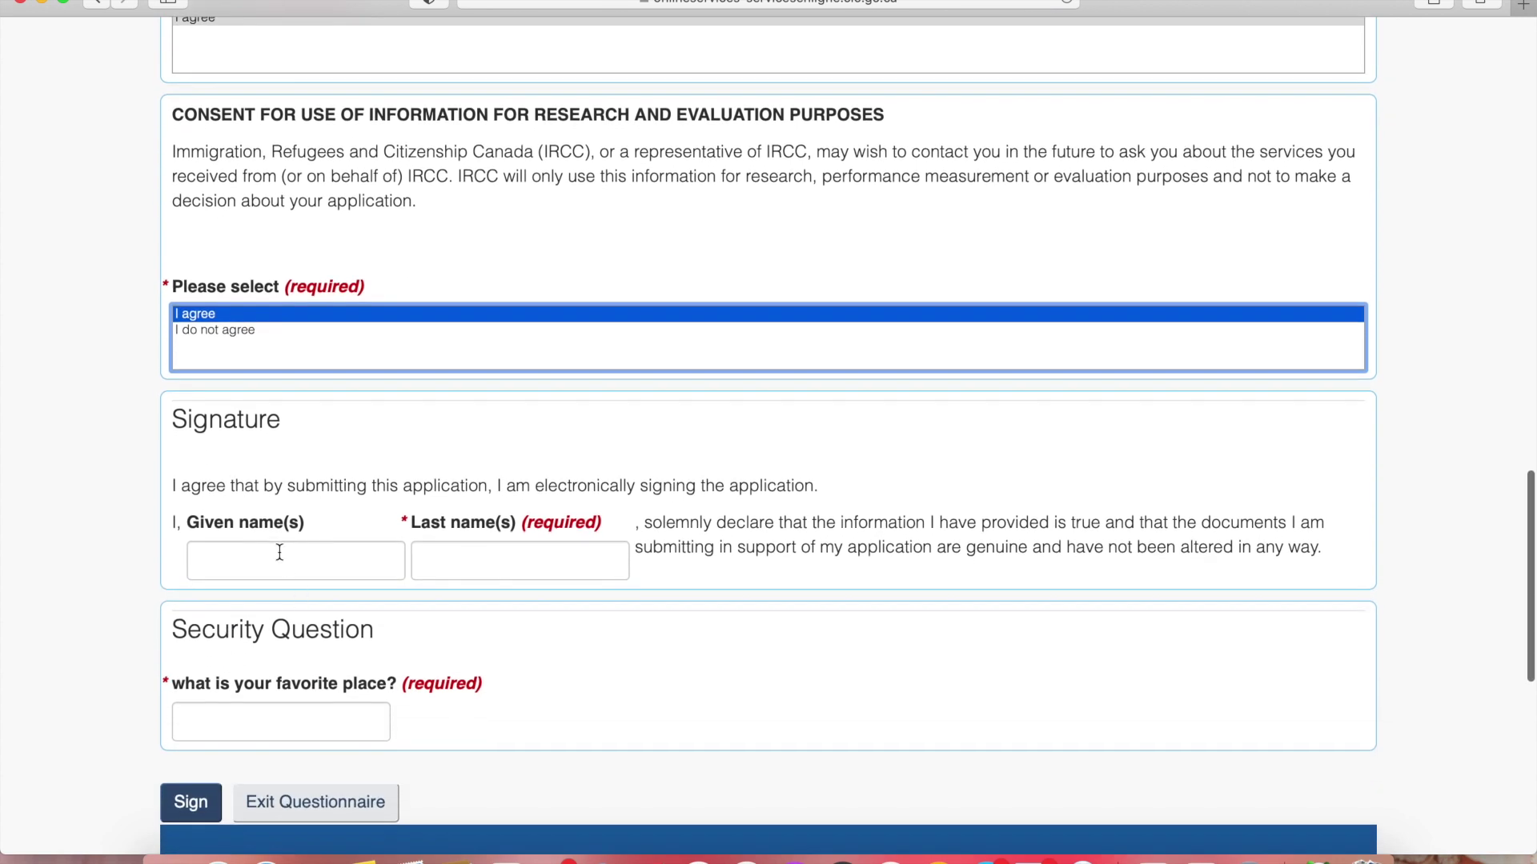
Sign with the applicant's given name, last name and security question answer
{"action": "left_click", "coordinate": [279, 553]}
{"action": "left_click", "coordinate": [519, 560]}
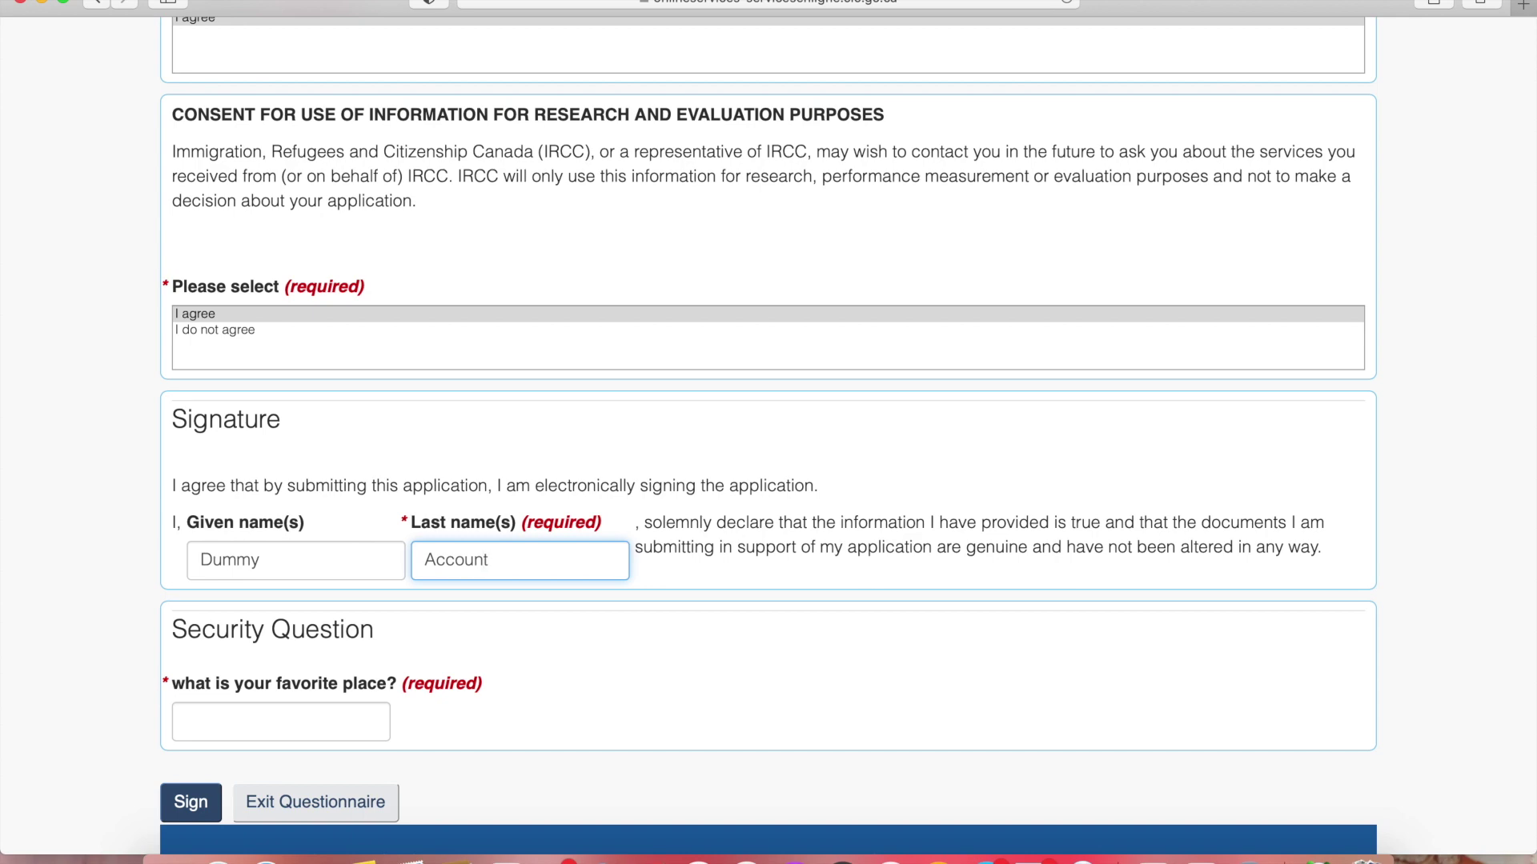
{"action": "left_click", "coordinate": [225, 722]}
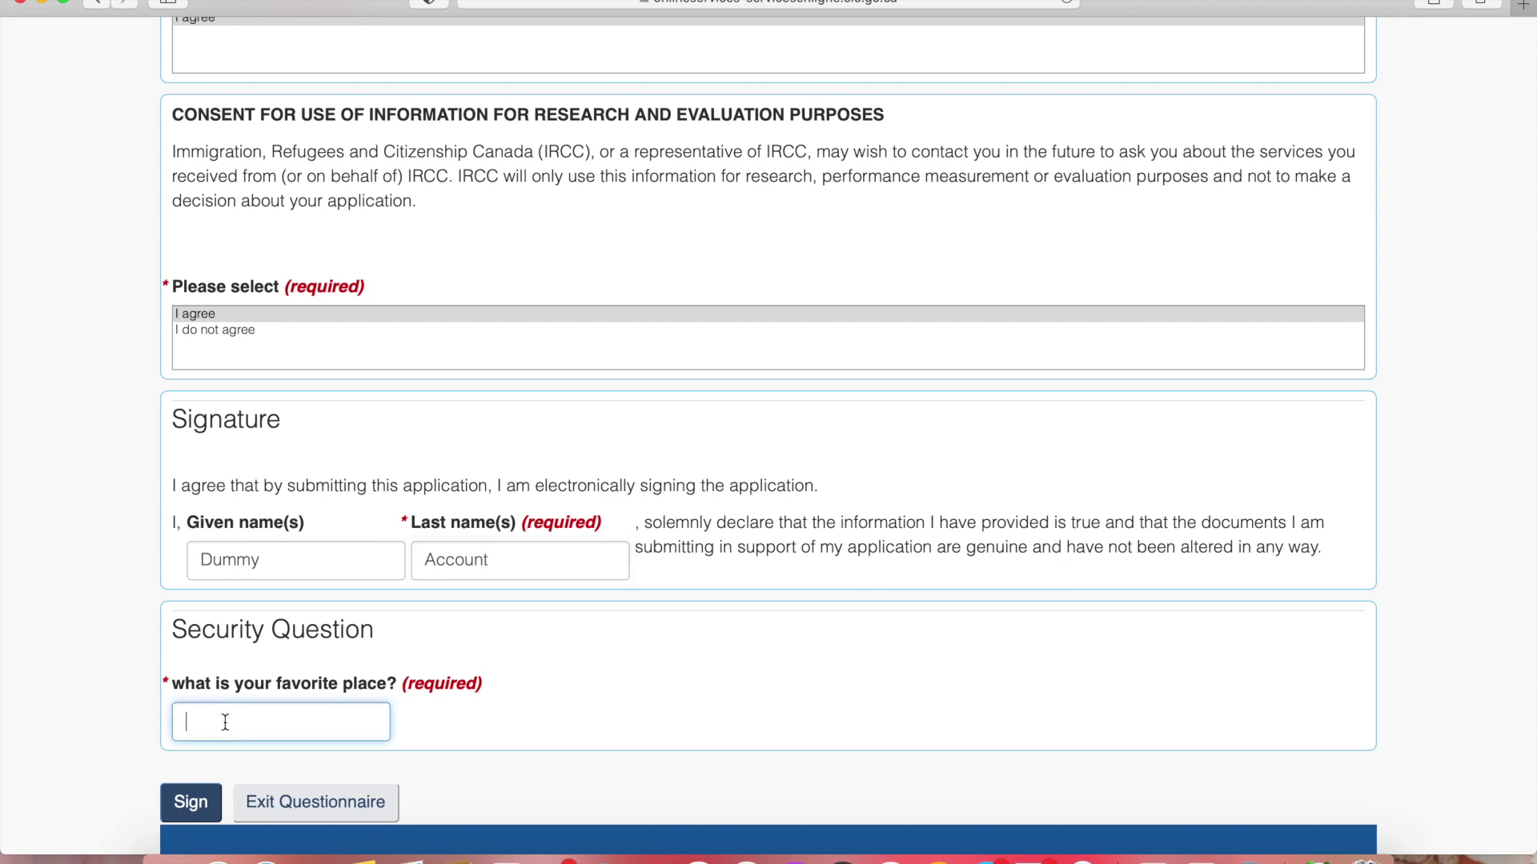
{"action": "scroll", "coordinate": [184, 718], "scroll_direction": "down", "scroll_amount": 2}
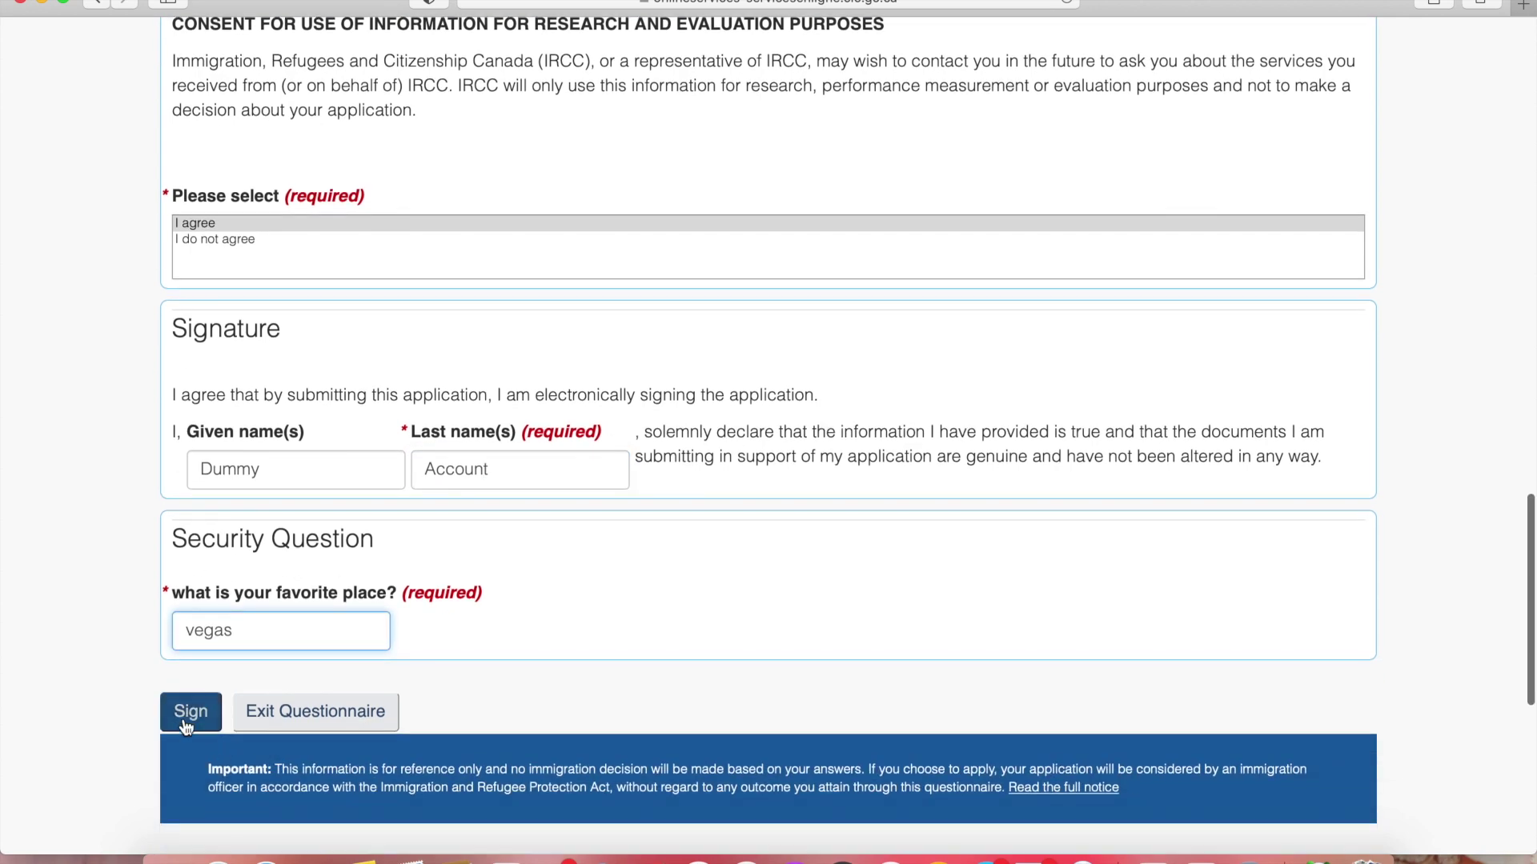
{"action": "left_click", "coordinate": [184, 719]}
{"action": "scroll", "coordinate": [336, 585], "scroll_direction": "down", "scroll_amount": 5}
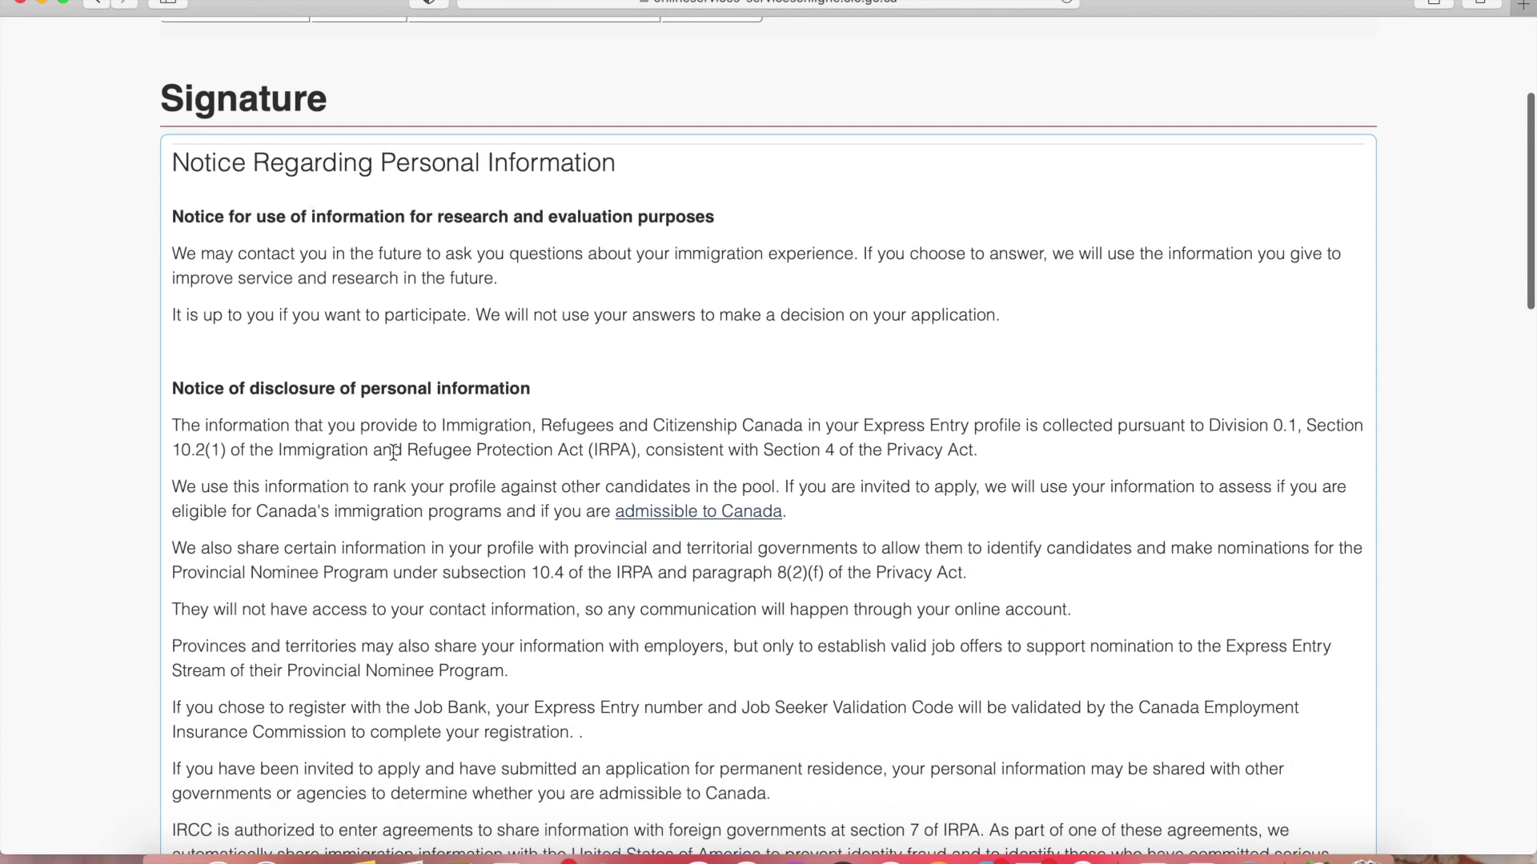
Scroll through the Signature page to the confirmation that the profile was successfully submitted
{"action": "scroll", "coordinate": [392, 452], "scroll_direction": "down", "scroll_amount": 15}
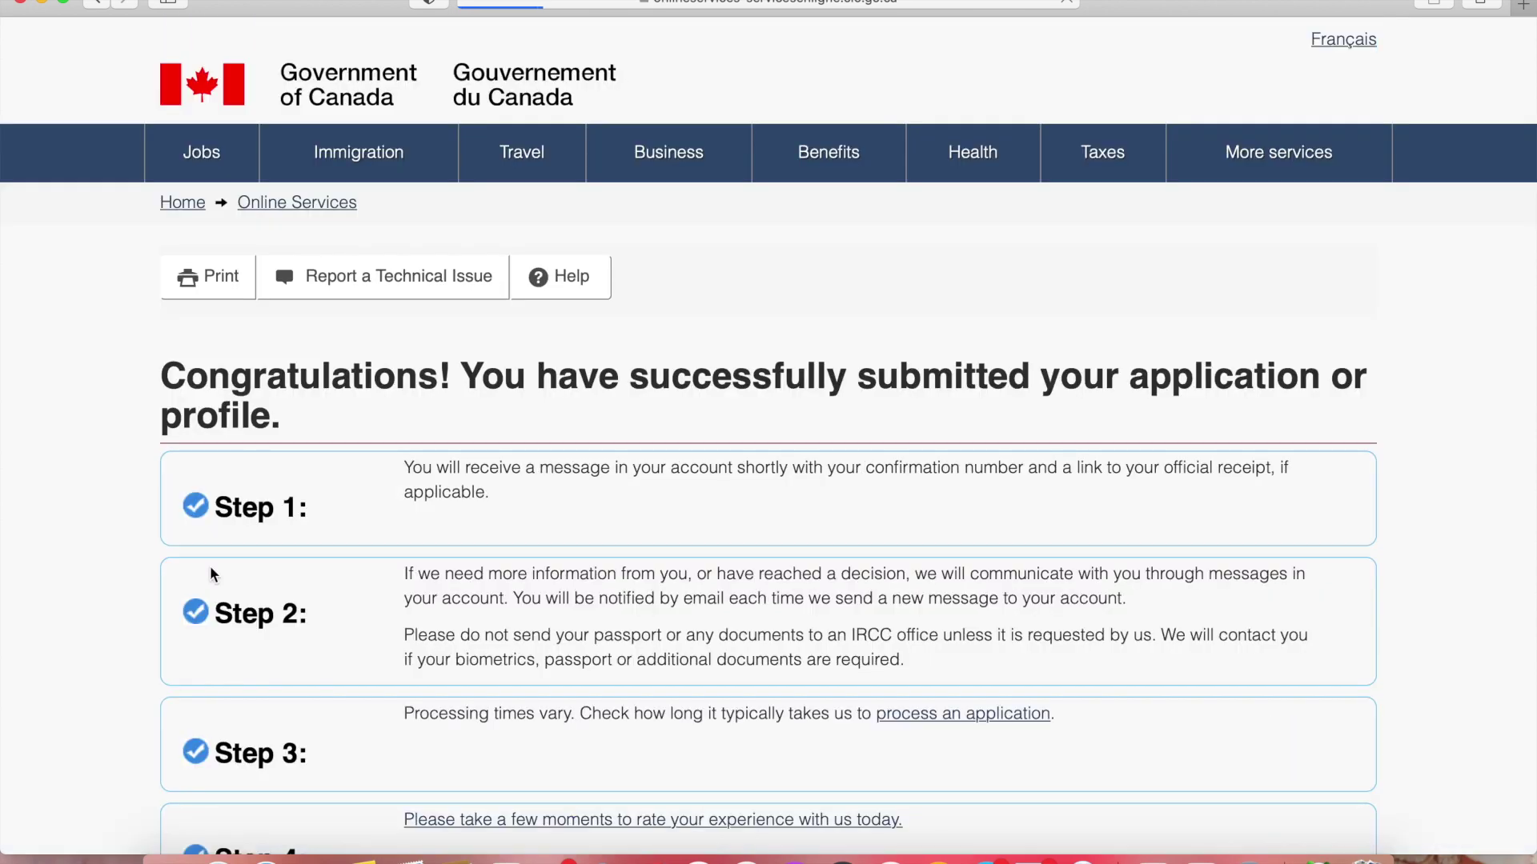
{"action": "scroll", "coordinate": [210, 569], "scroll_direction": "down", "scroll_amount": 3}
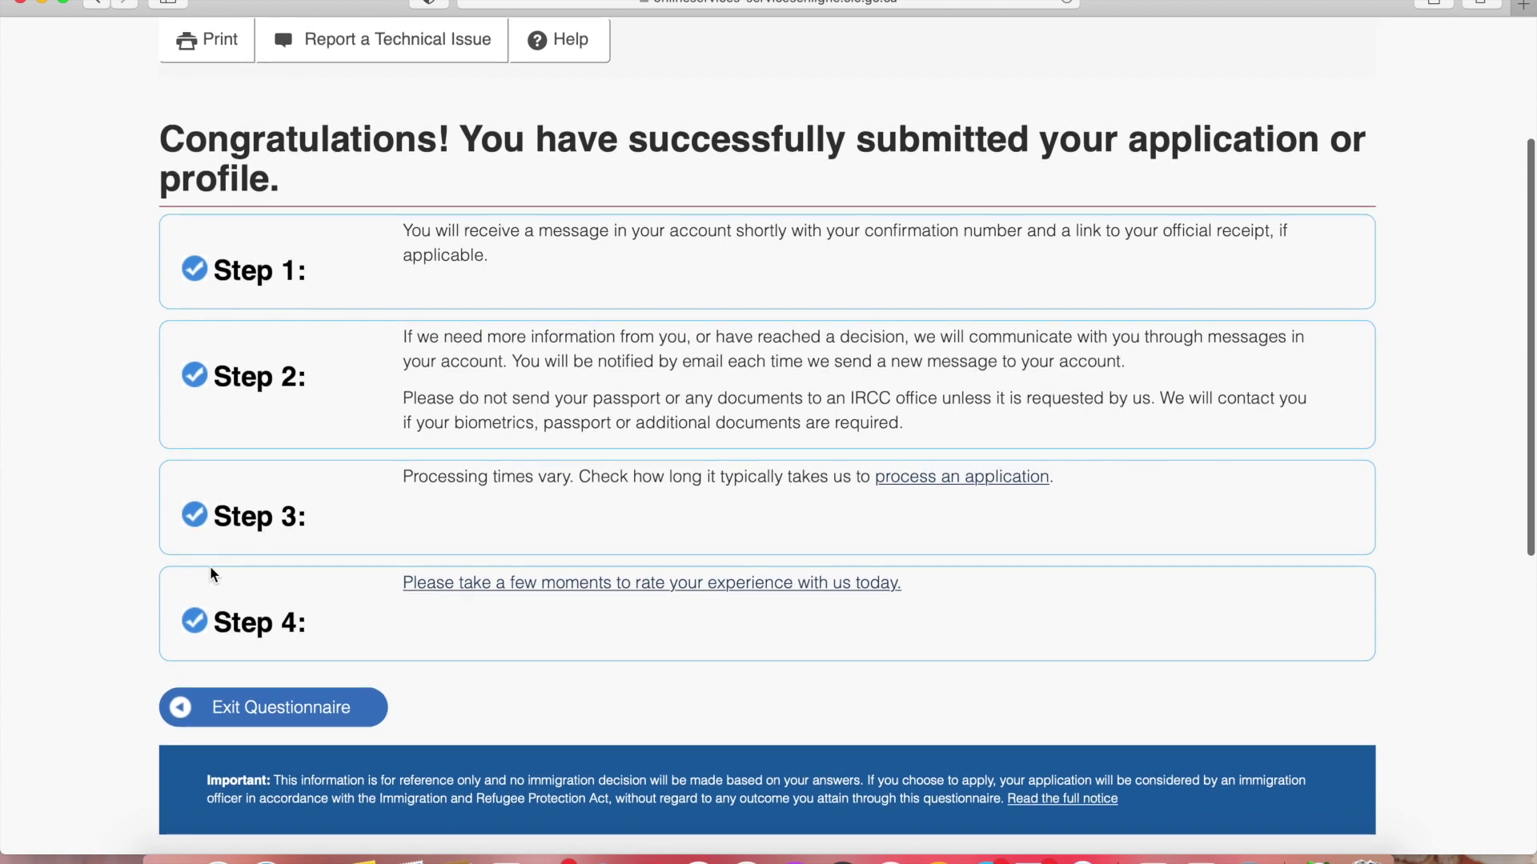
{"action": "scroll", "coordinate": [211, 568], "scroll_direction": "up", "scroll_amount": 2}
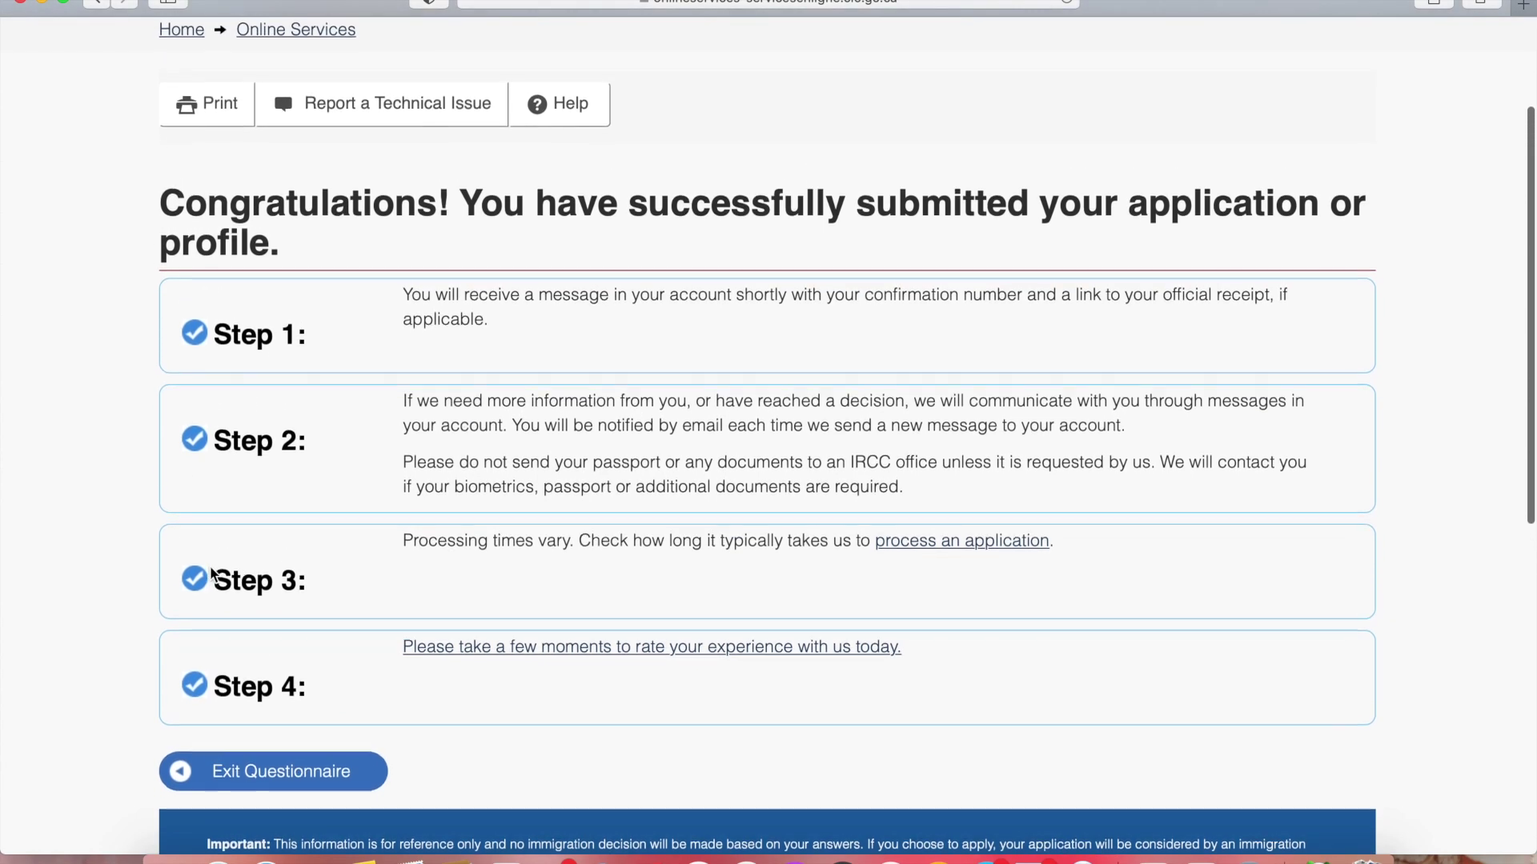
{"action": "scroll", "coordinate": [211, 569], "scroll_direction": "down", "scroll_amount": 1}
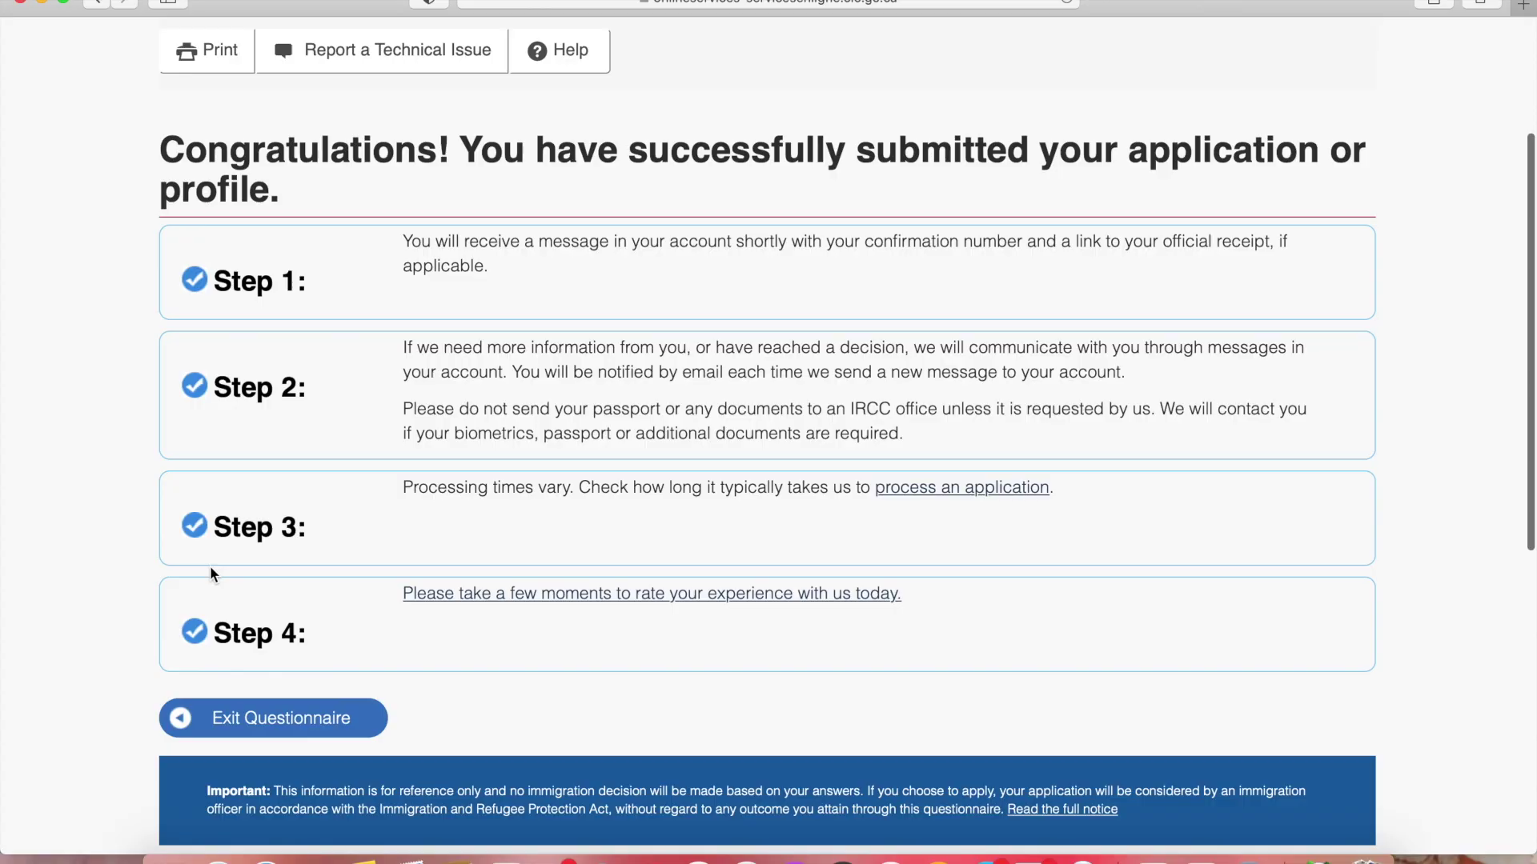